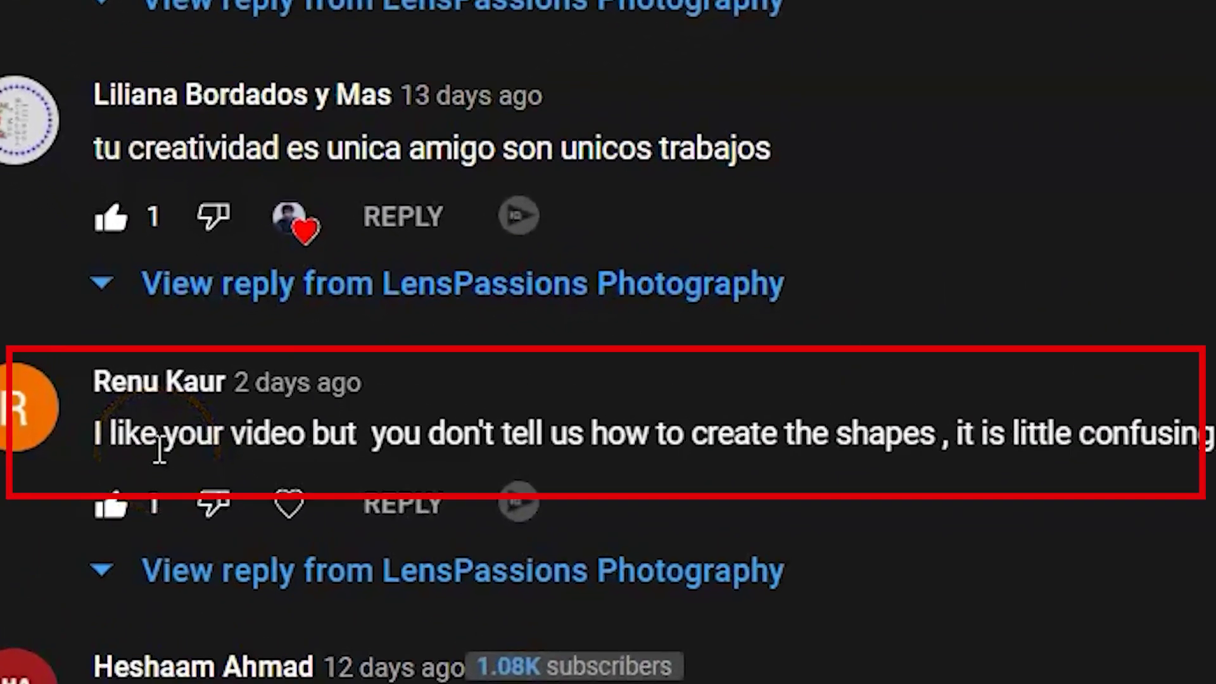
- Try drawing a star on the canvas, undo it, and redraw a five-point star below
scroll(157, 450, up, 1)
scroll(160, 450, down, 4)
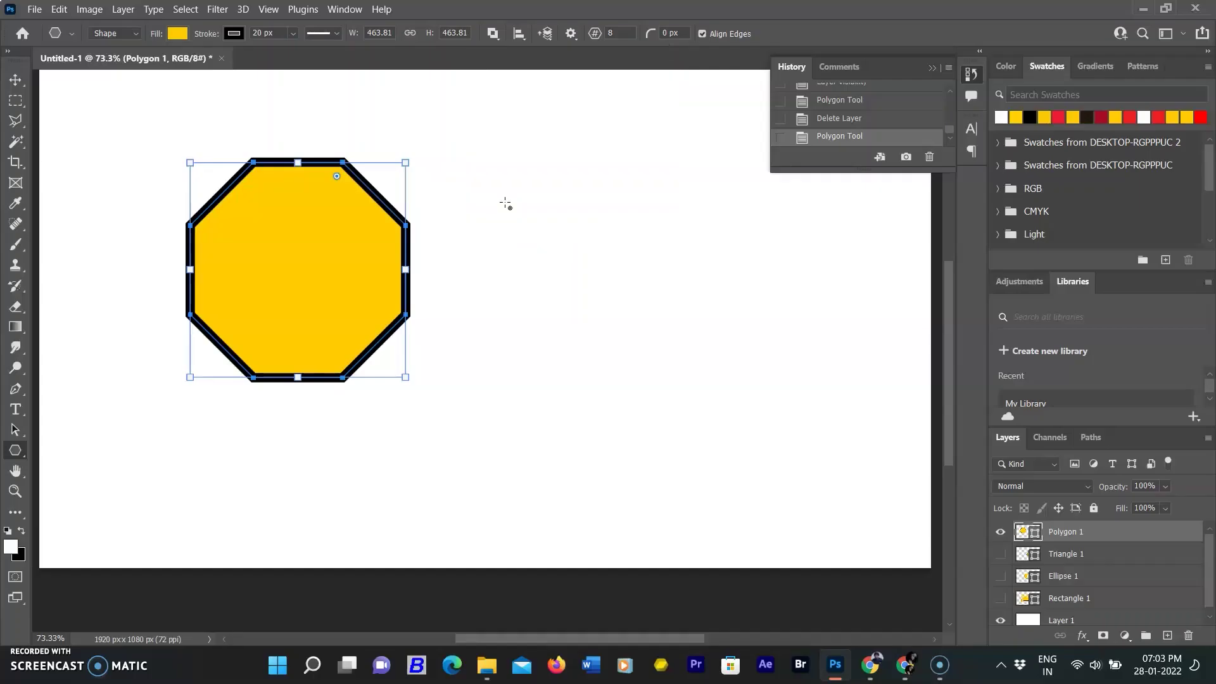
drag(506, 202, 695, 359)
key(ctrl+z)
click(595, 34)
drag(499, 413, 658, 563)
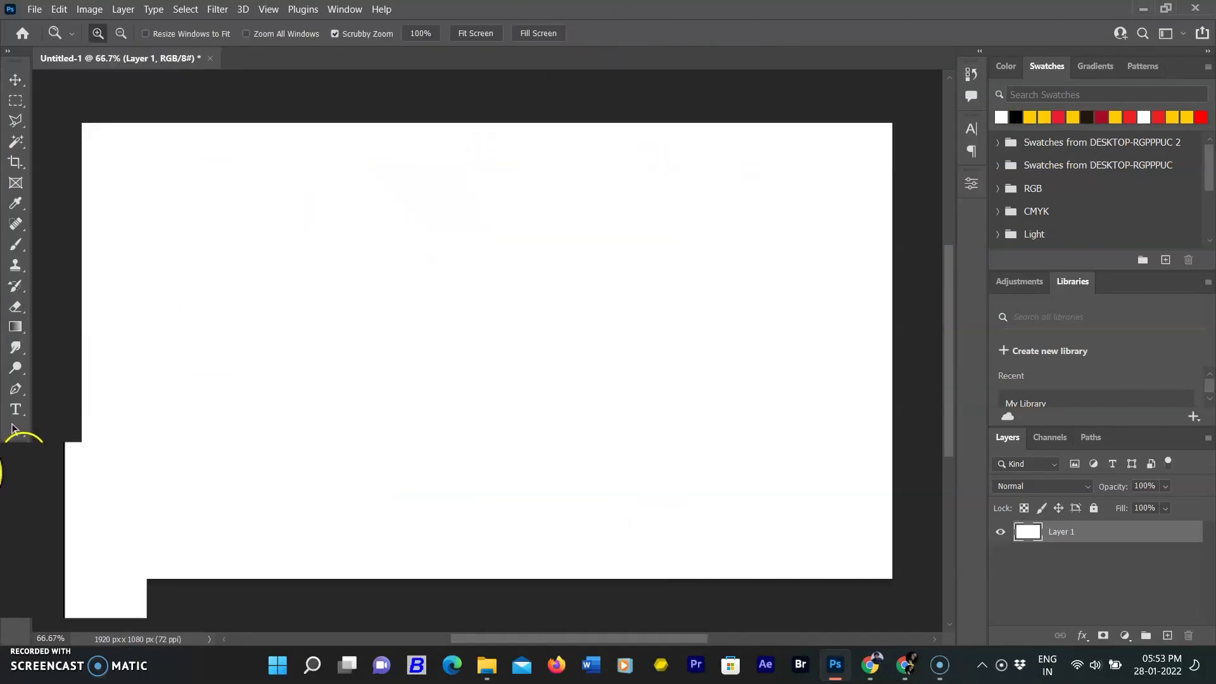
- Draw a 763 × 409 px rectangle left of the canvas centre with the Rectangle Tool
right_click(41, 457)
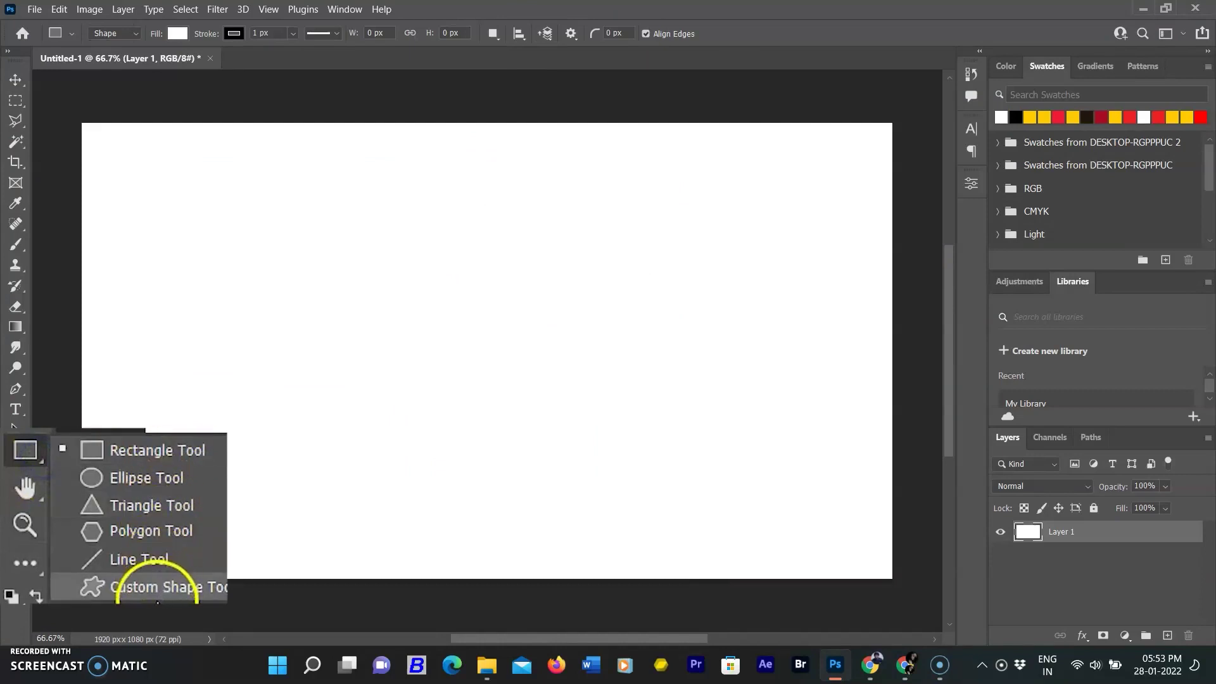
click(149, 461)
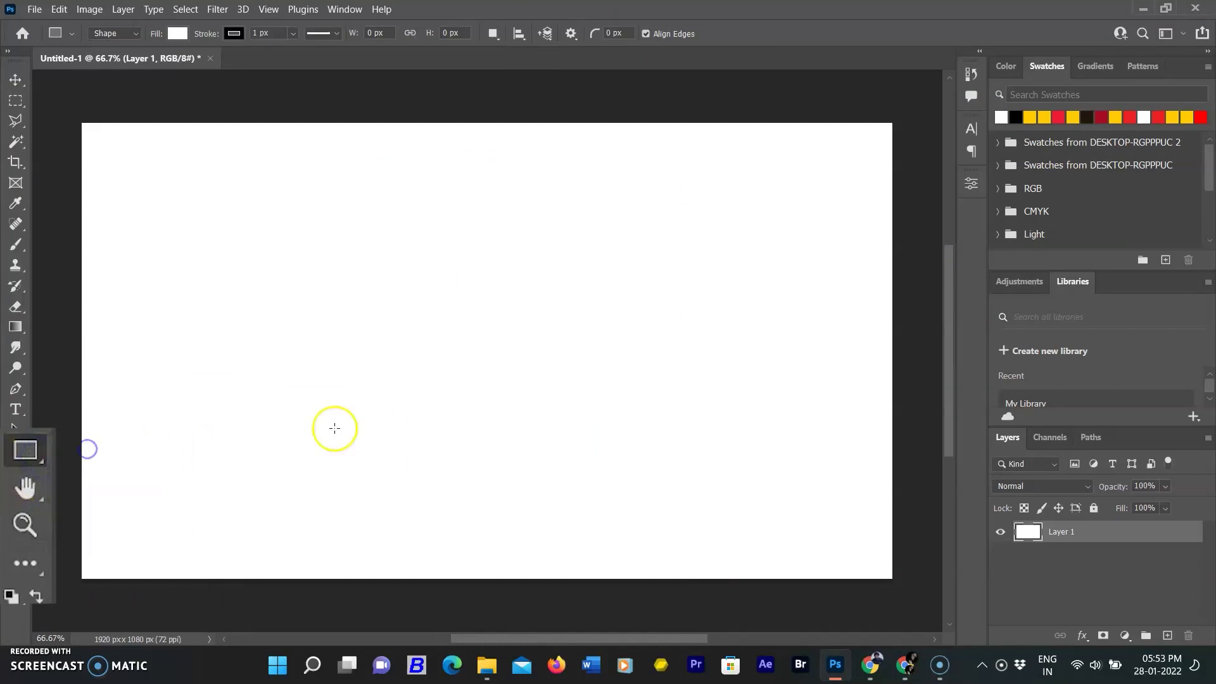
drag(287, 265, 610, 437)
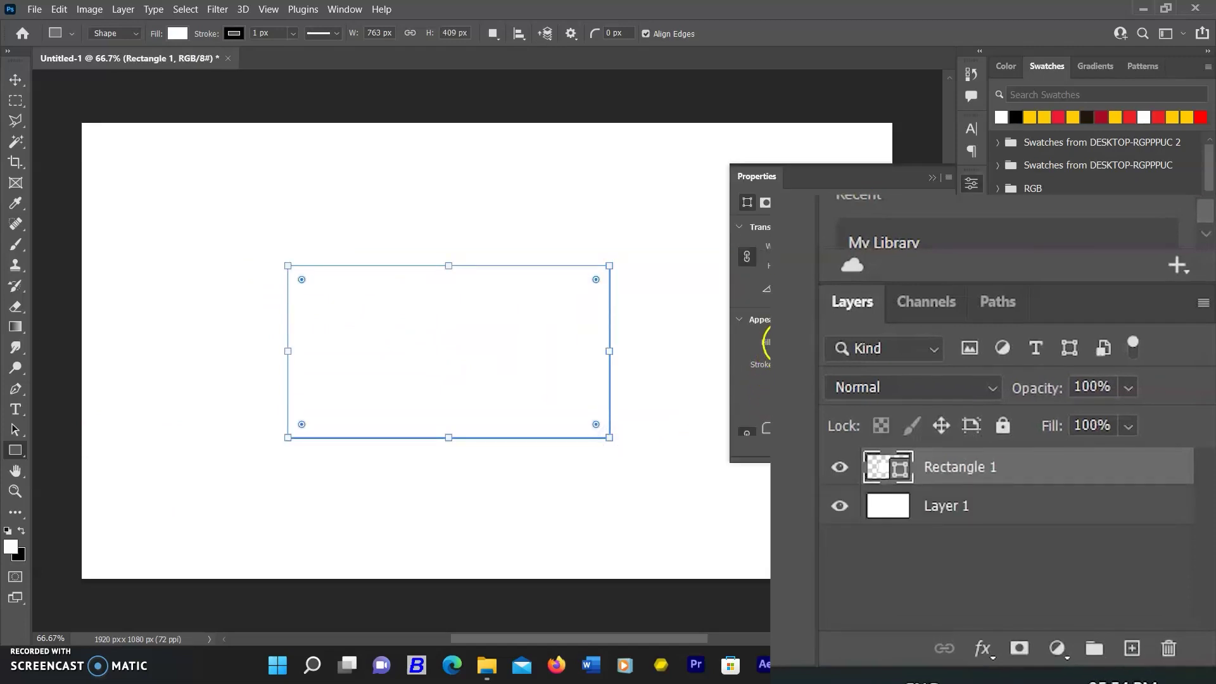
- Fill the rectangle with the yellow swatch
click(775, 342)
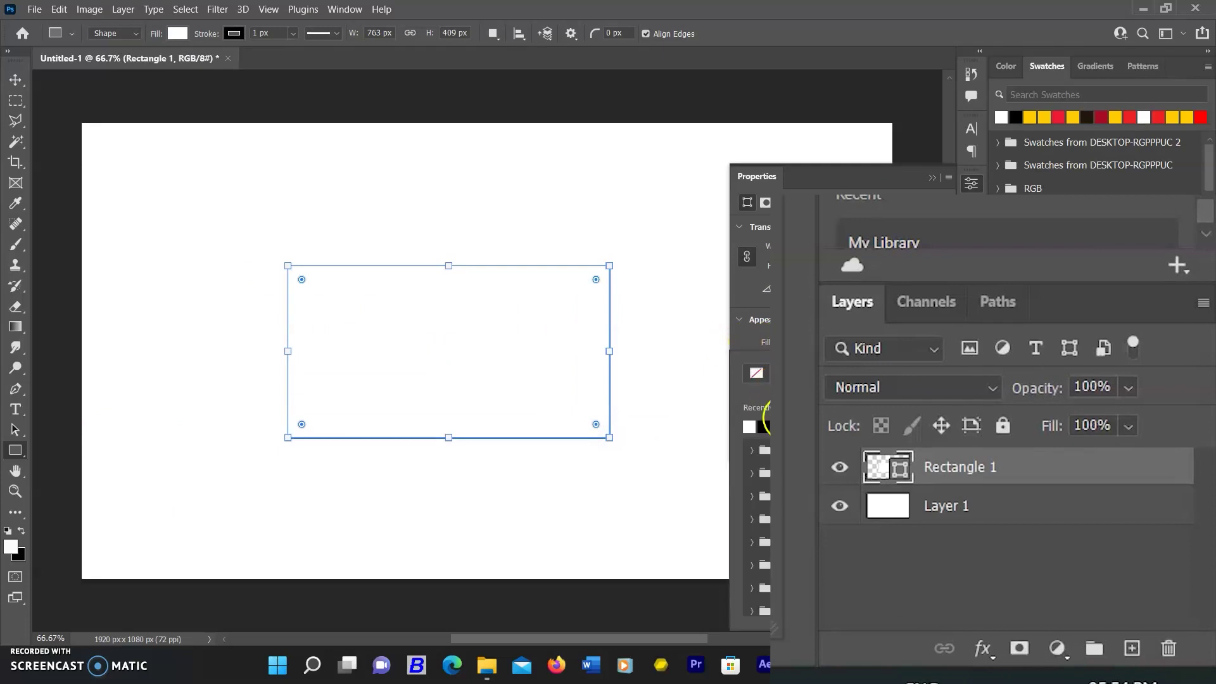
click(783, 426)
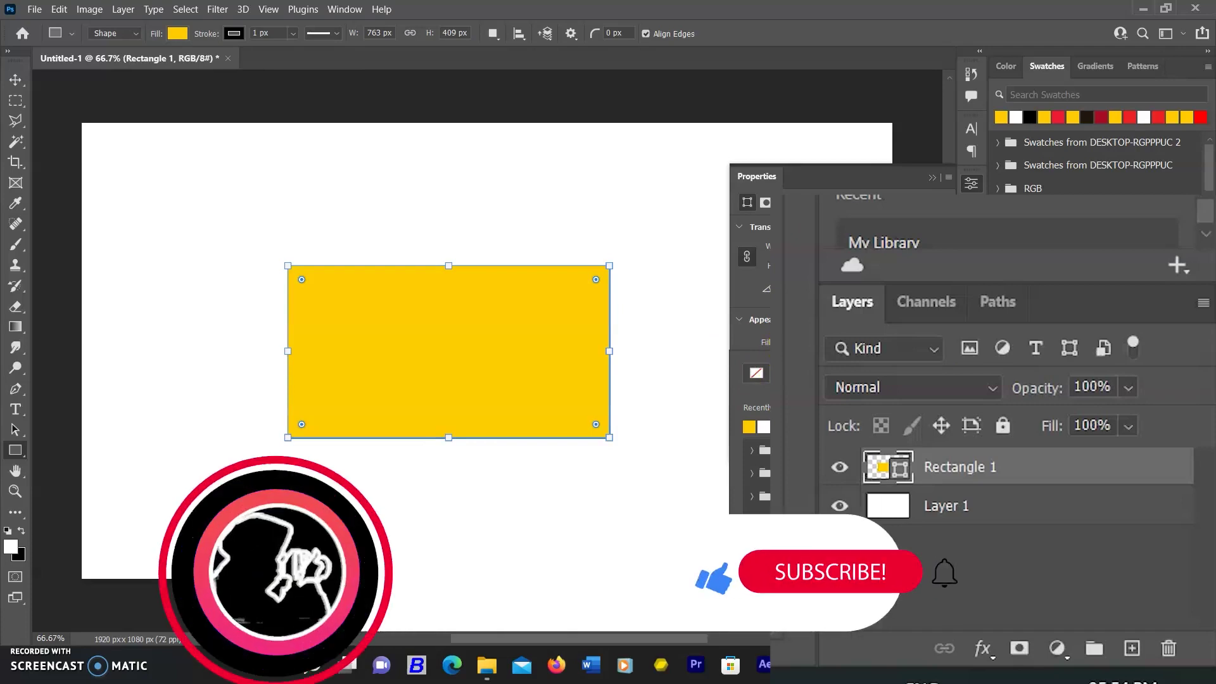
scroll(849, 329, down, 1)
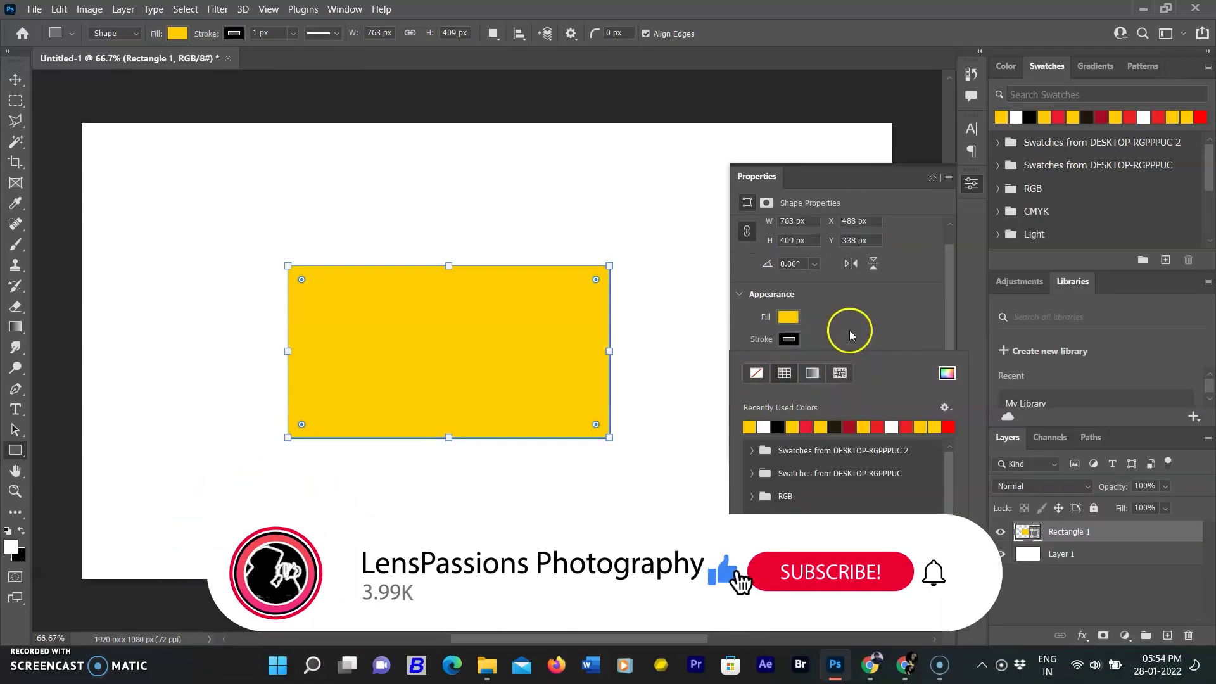
scroll(795, 340, down, 2)
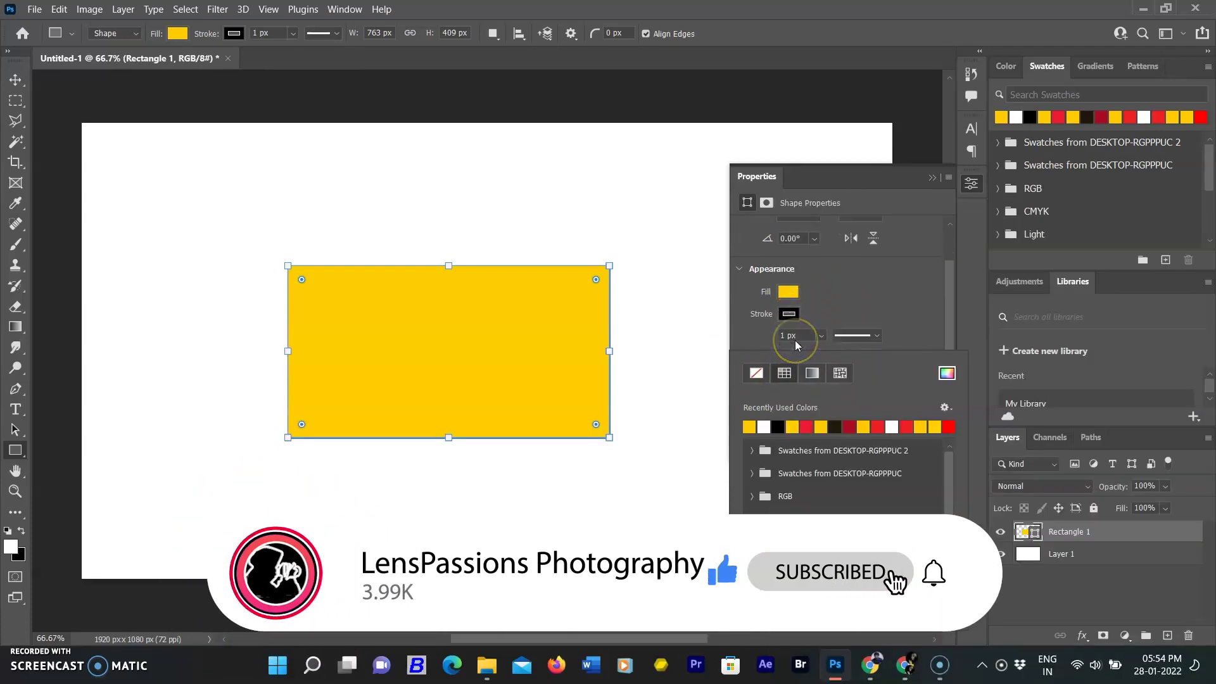
- Set the rectangle's black outline width to 5 px, then to 10 px
click(770, 314)
click(763, 312)
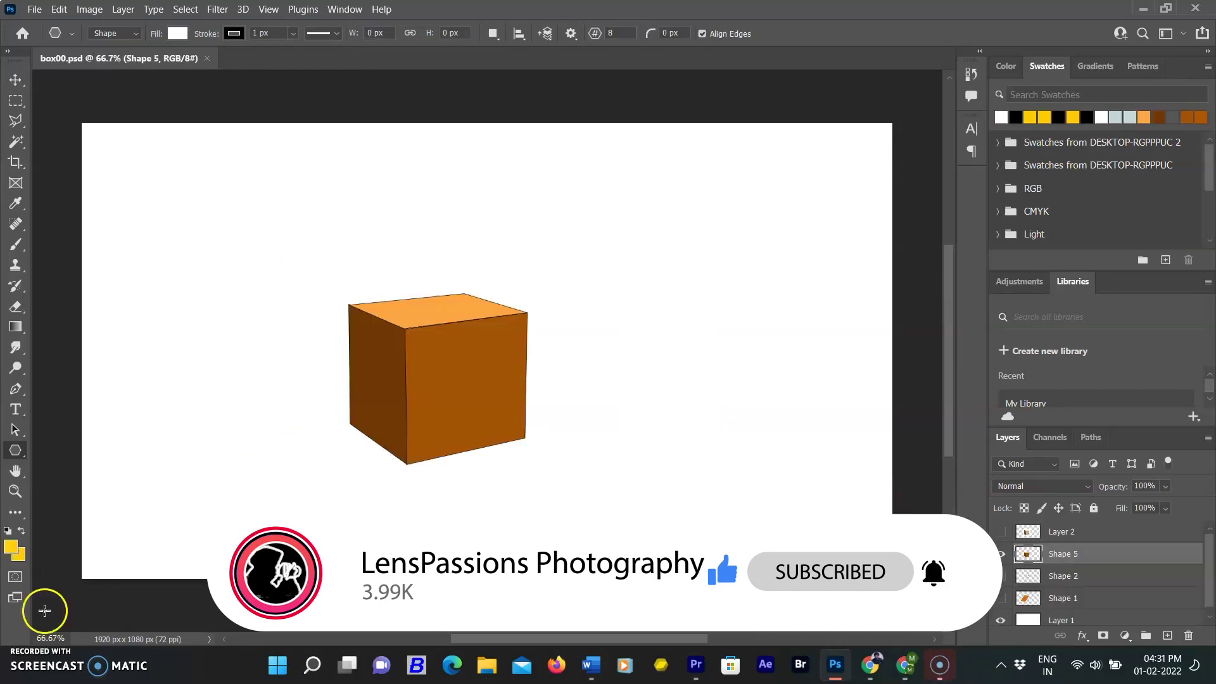
click(348, 15)
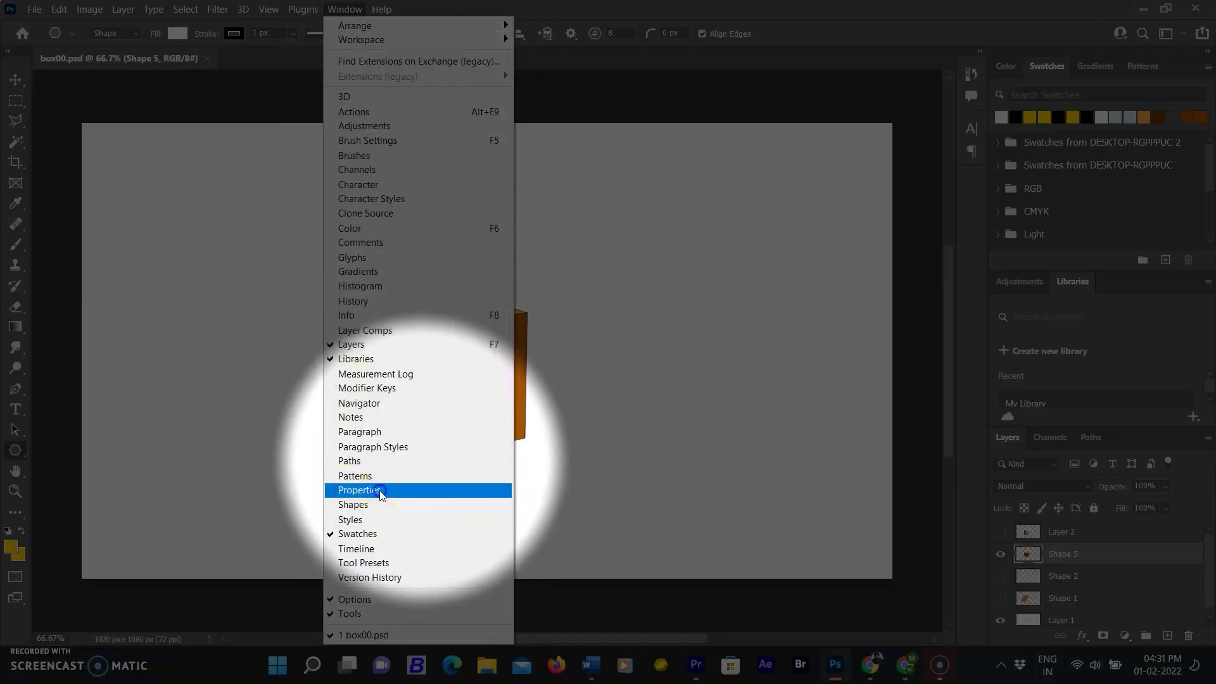
click(382, 494)
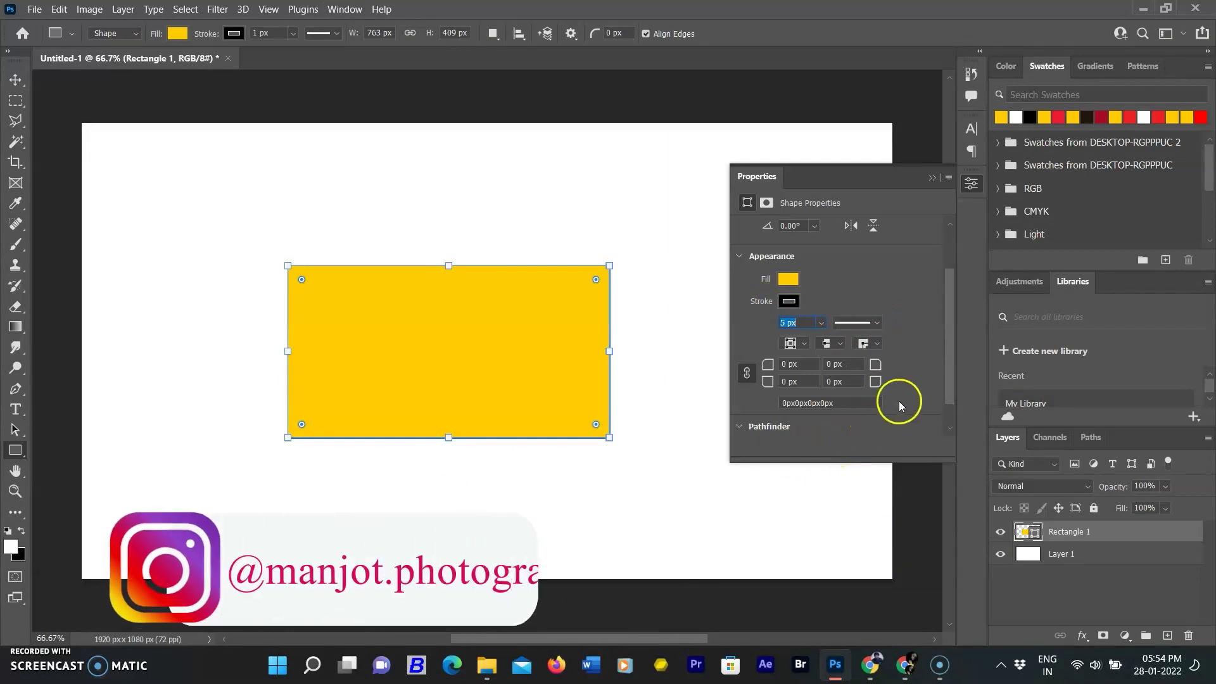
scroll(898, 401, down, 1)
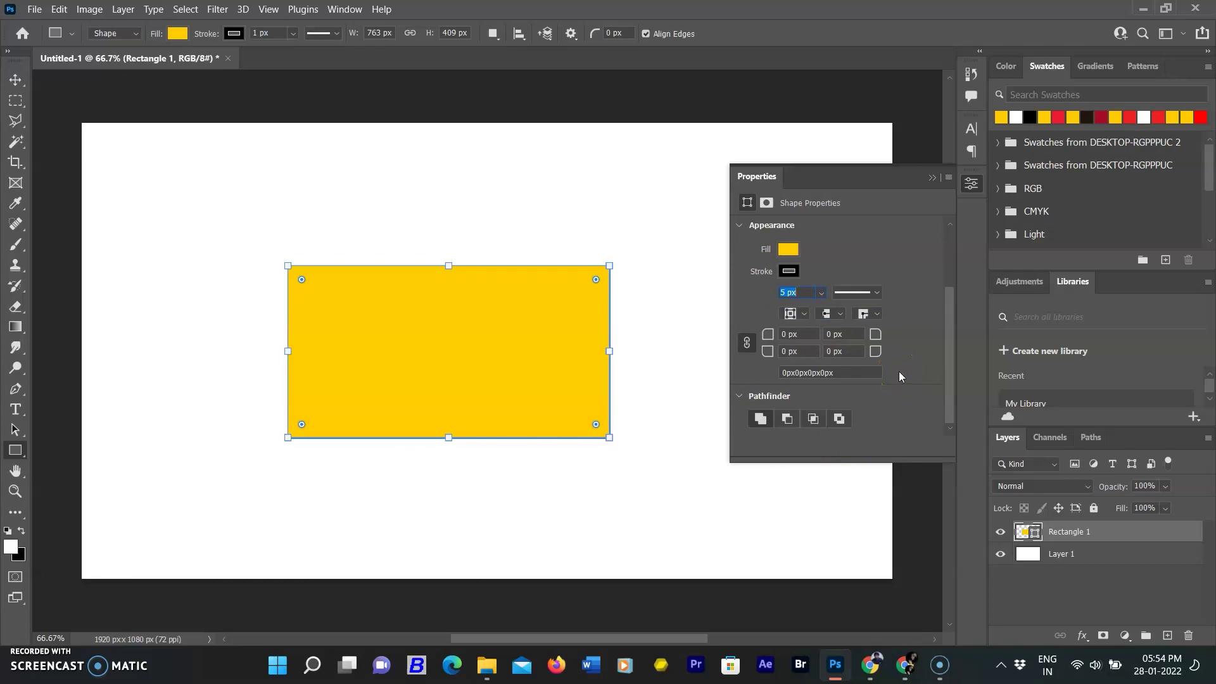
key(Return)
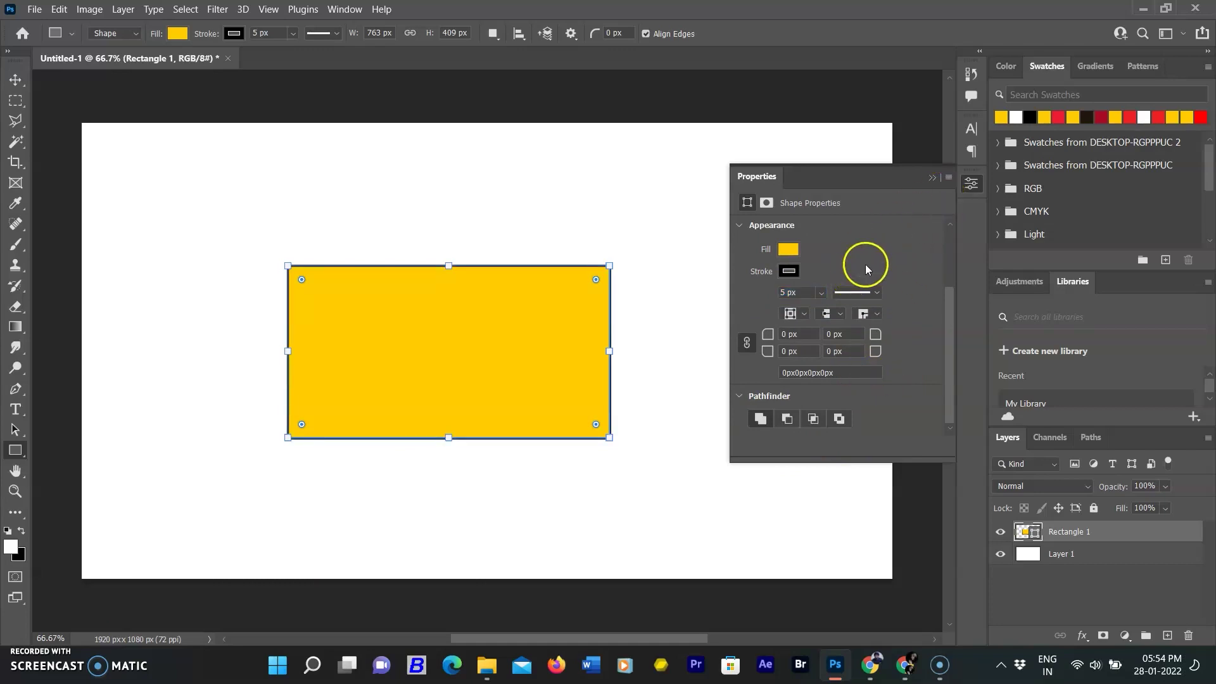
click(800, 292)
drag(801, 292, 759, 290)
key(Return)
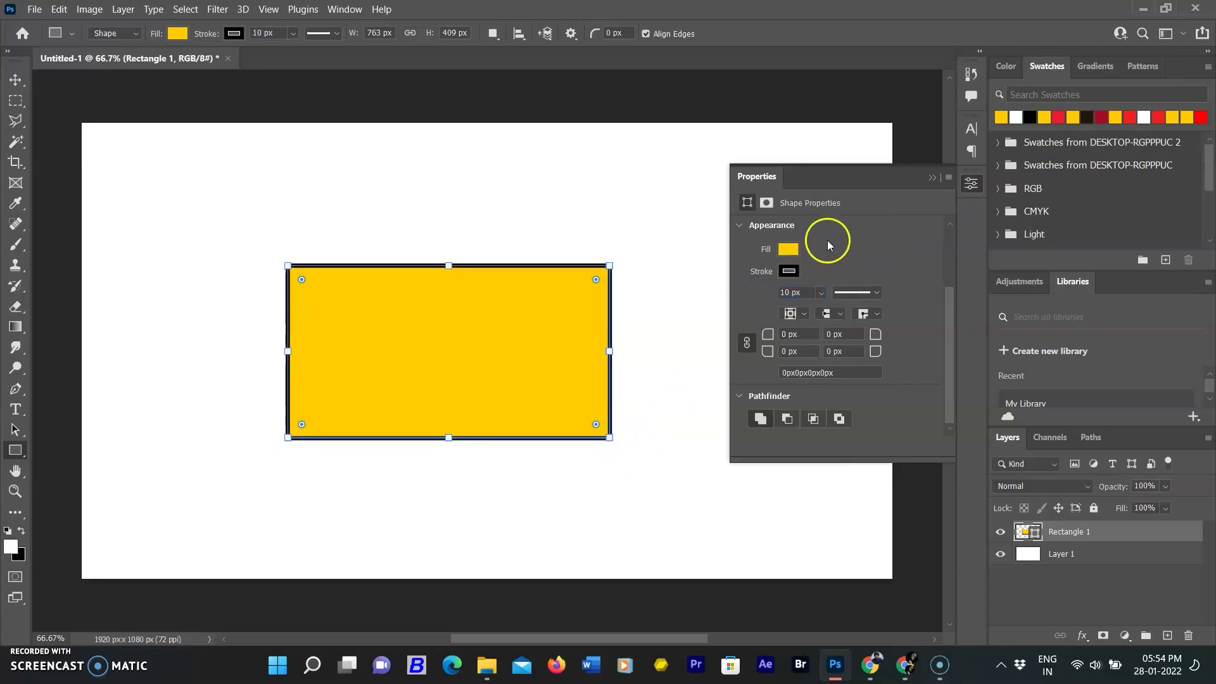
click(935, 180)
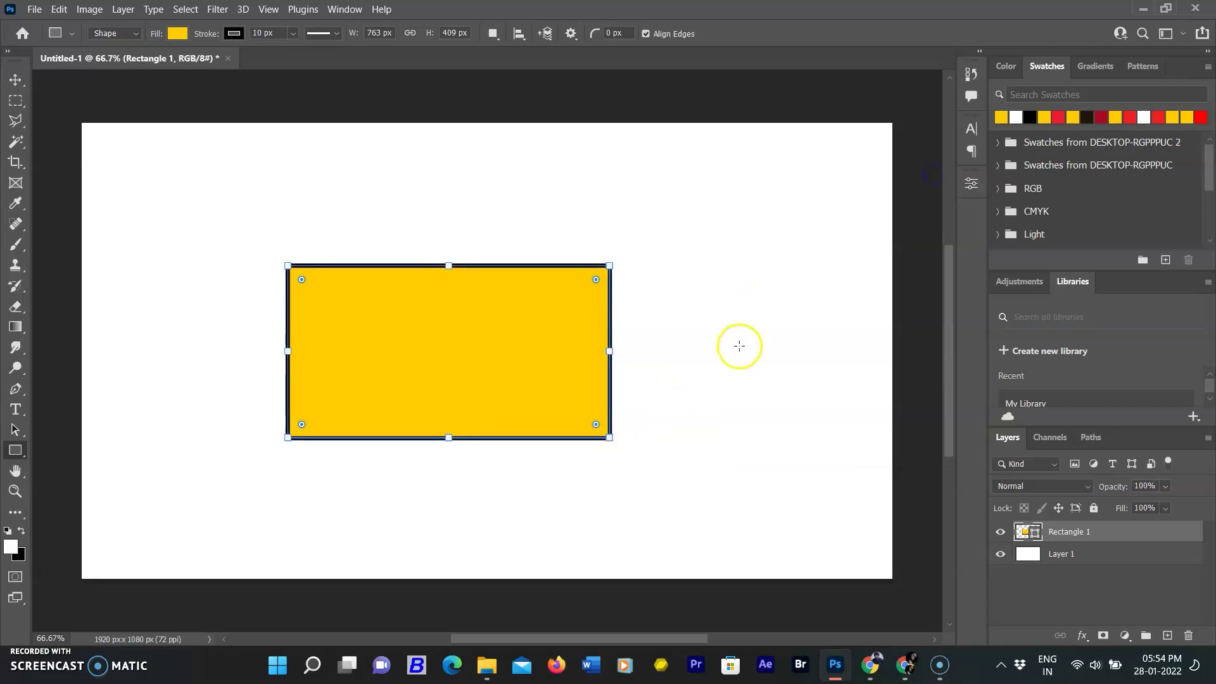
click(16, 79)
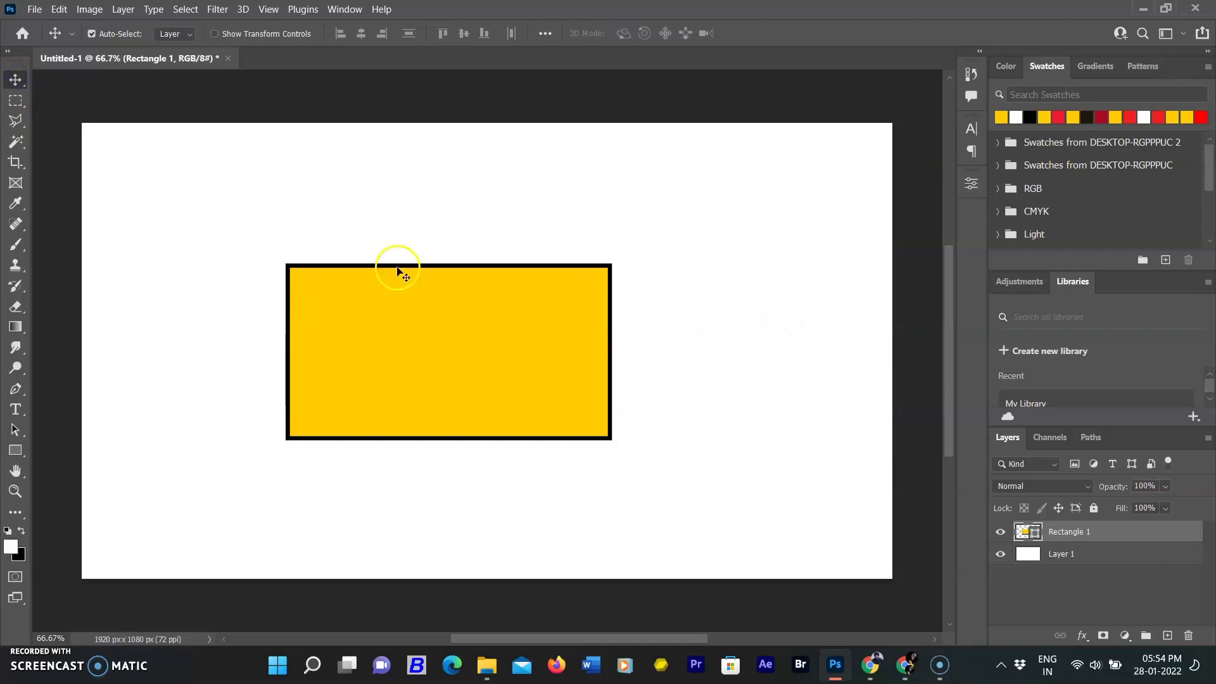
scroll(417, 331, up, 2)
scroll(365, 465, down, 1)
key(u)
click(181, 34)
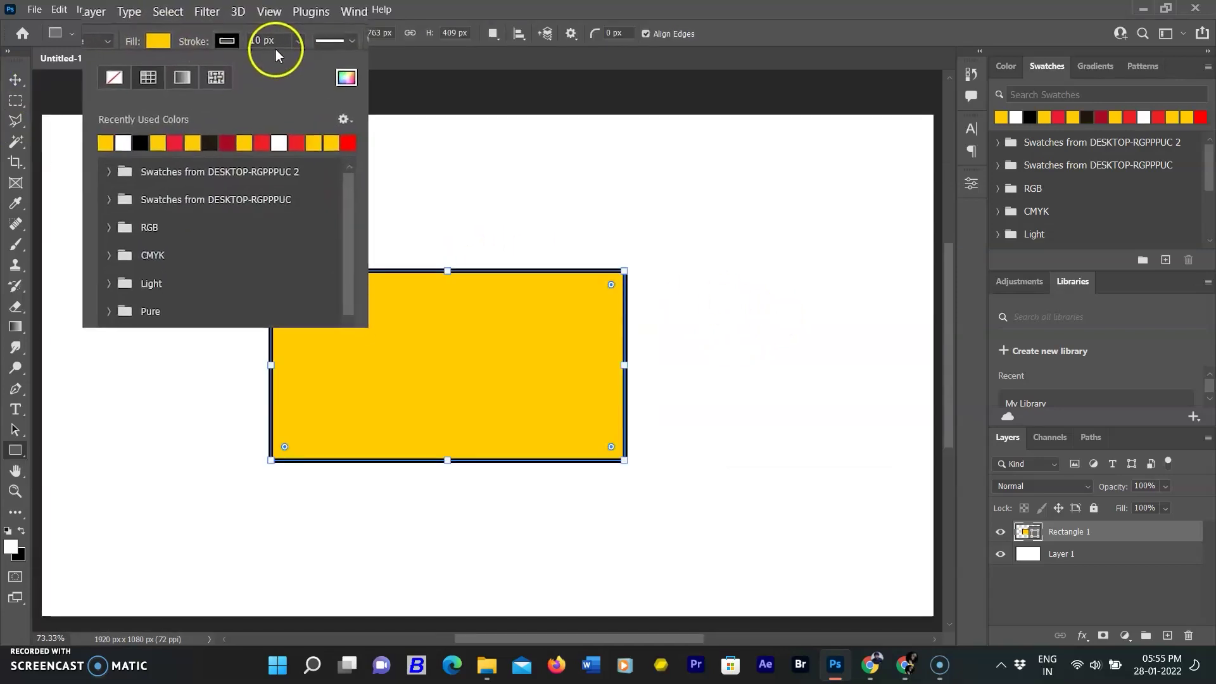
click(378, 56)
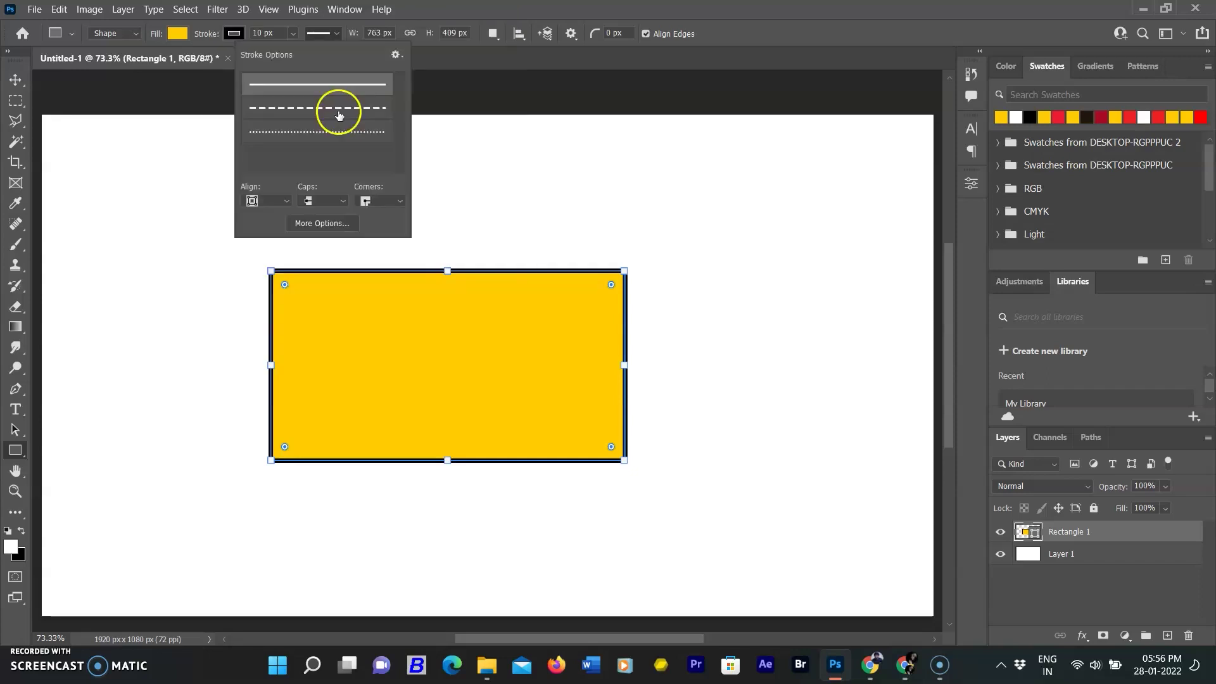
click(339, 114)
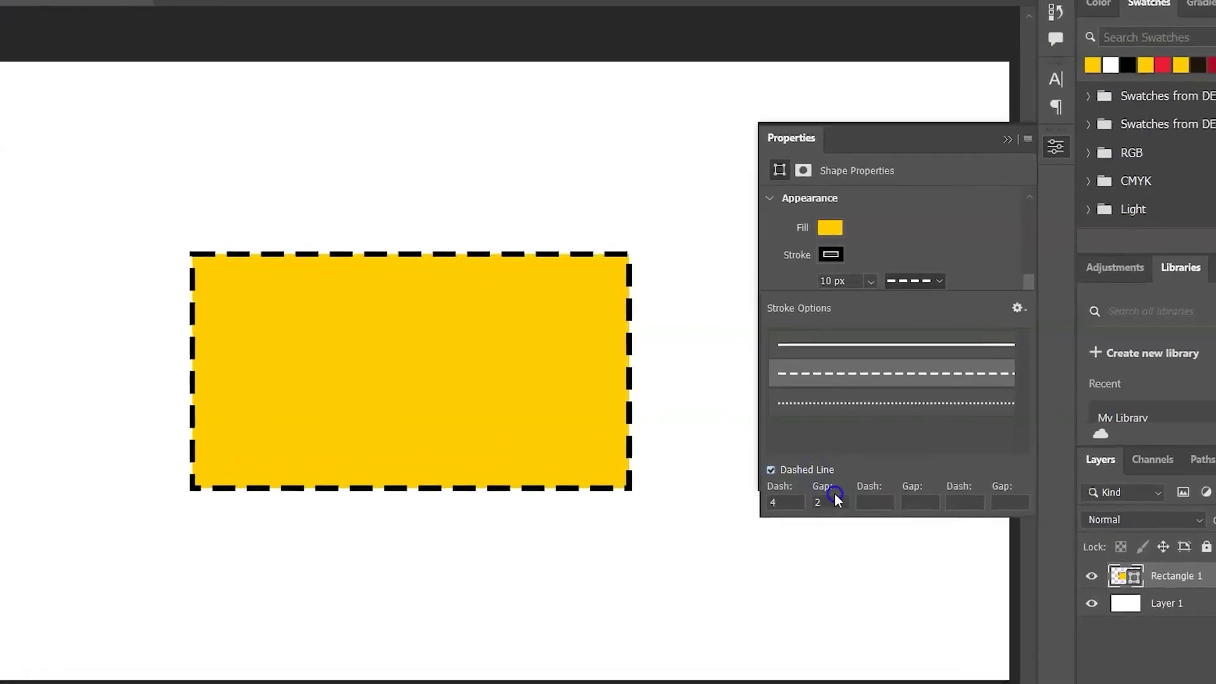
text(4)
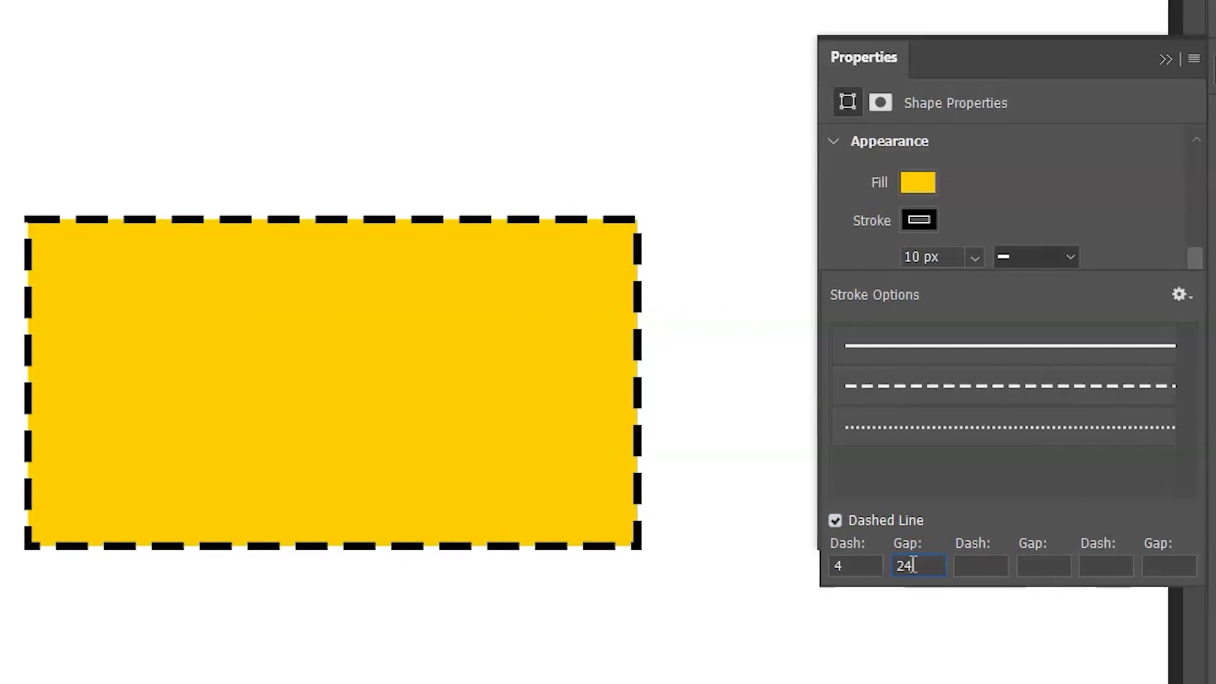
click(869, 572)
text(2)
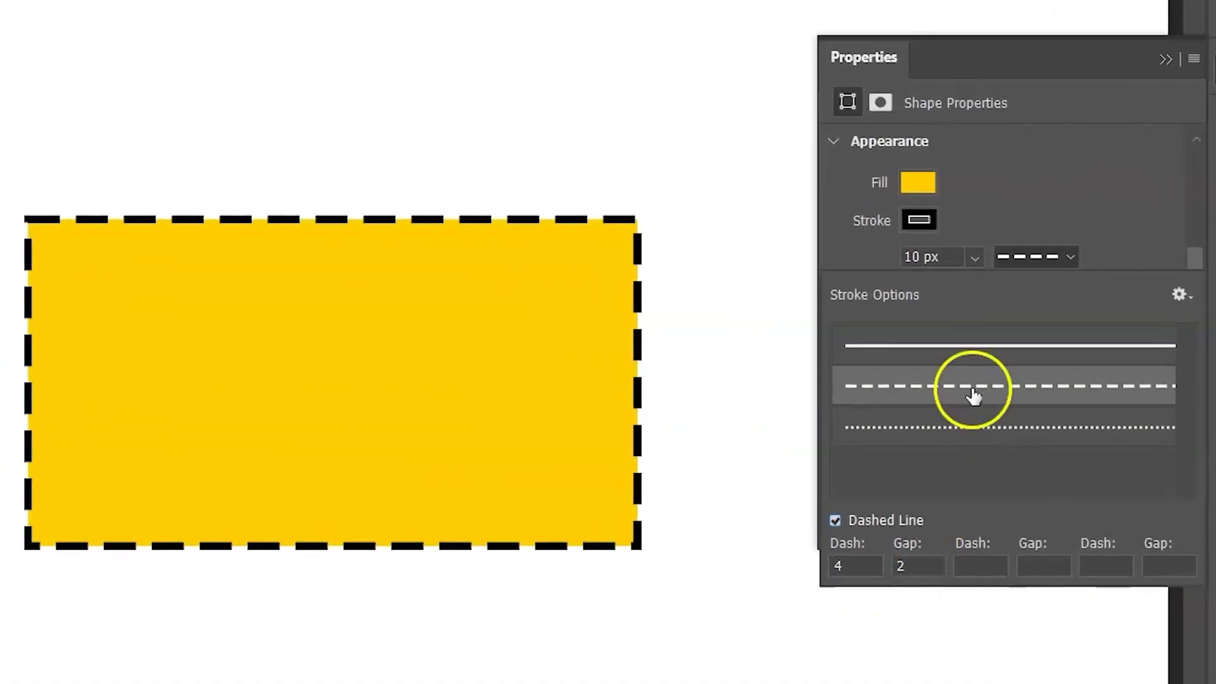
click(955, 429)
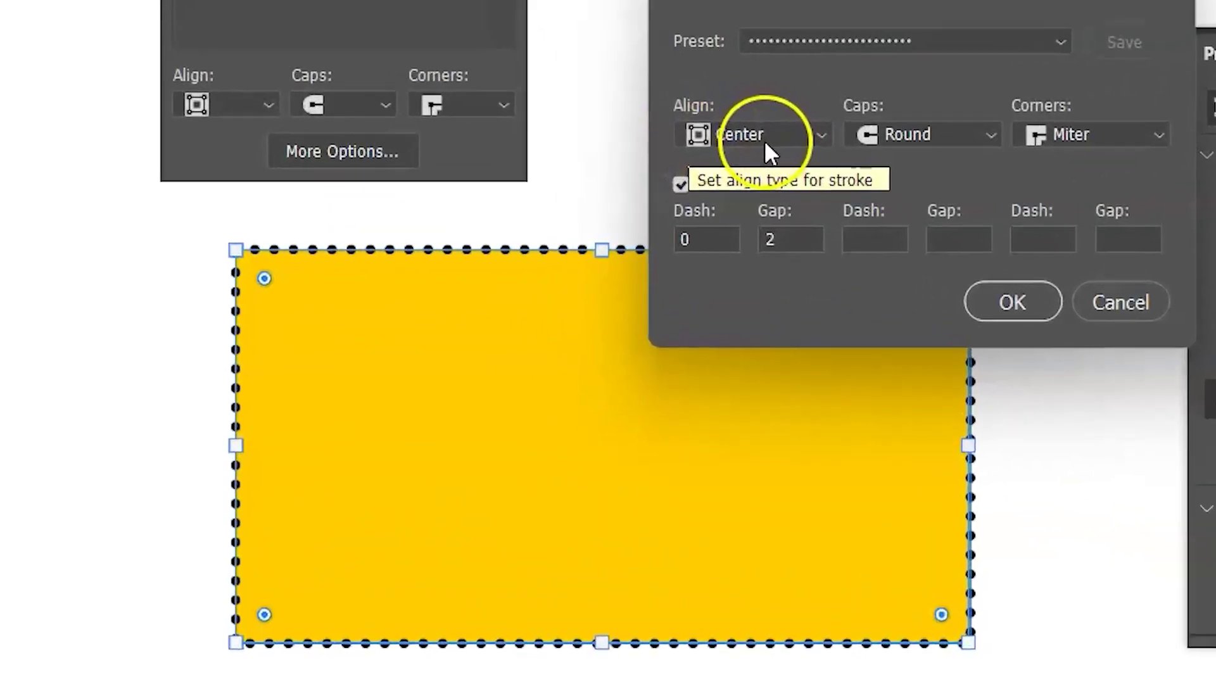
click(608, 183)
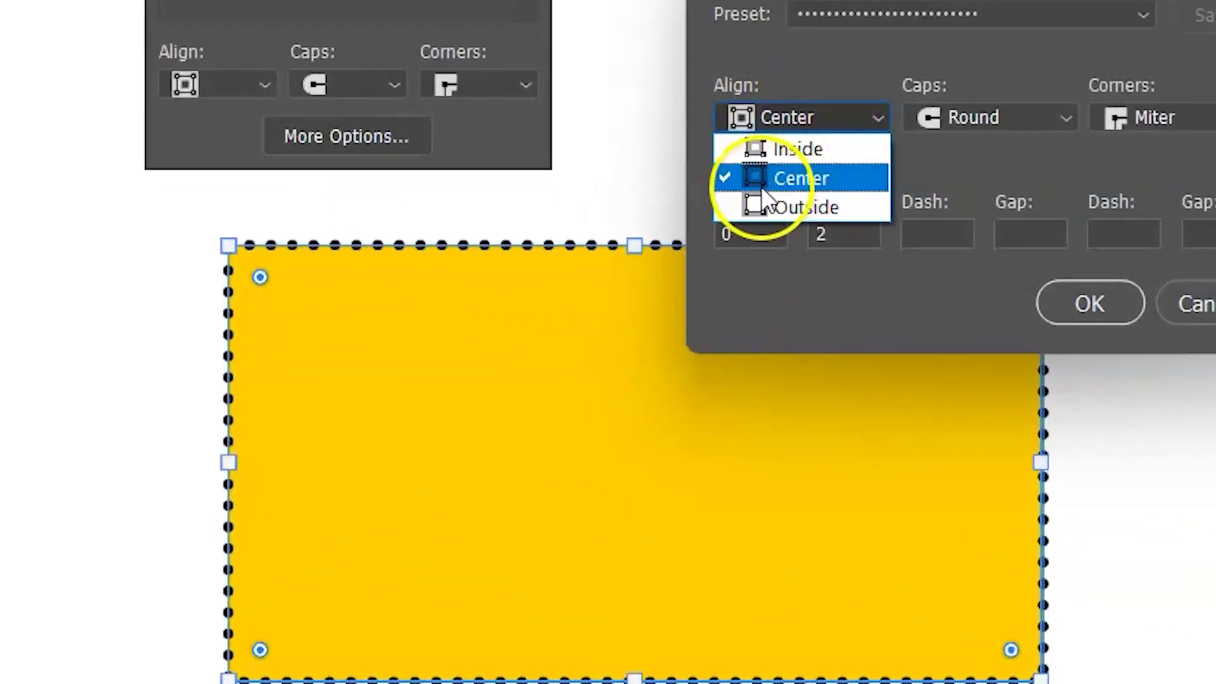
click(818, 149)
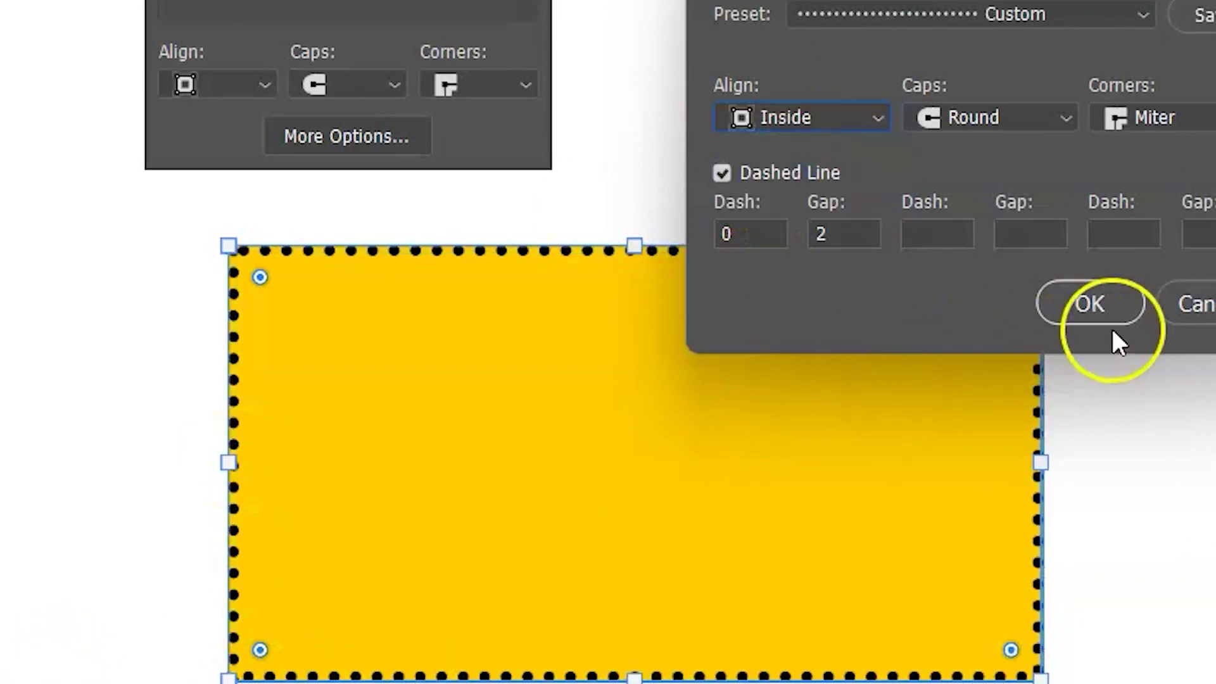
click(1196, 312)
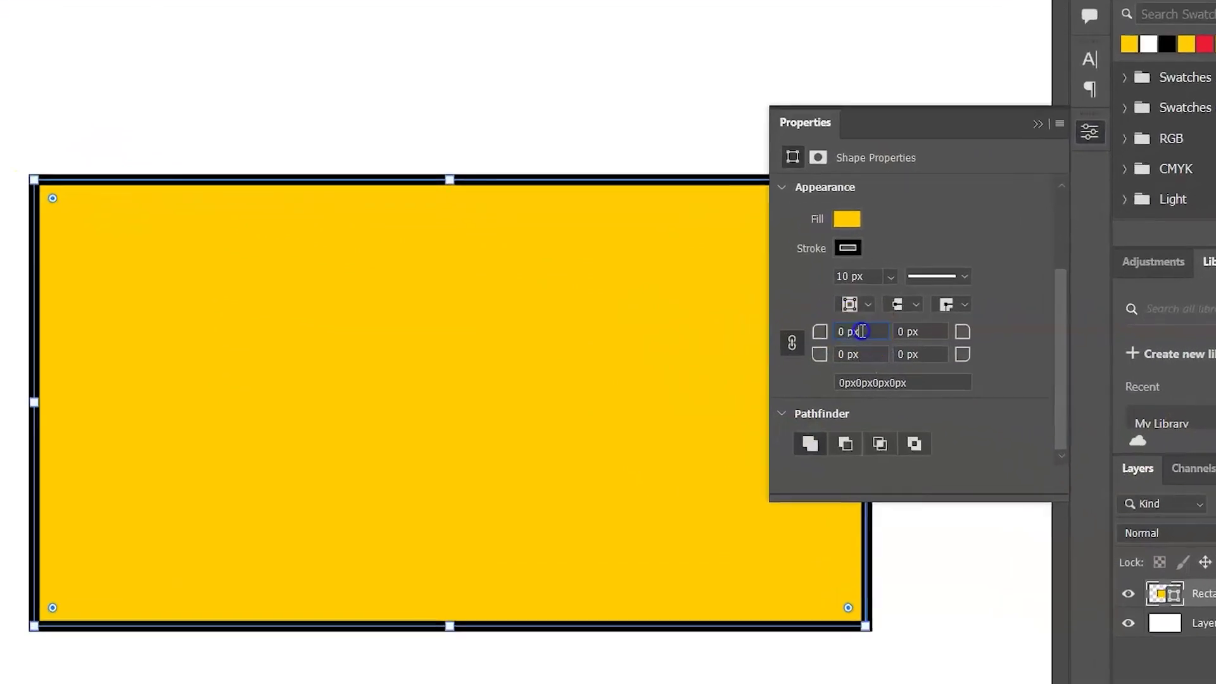
- Round all rectangle corners to 15 px, then increase the rounding to 50 px
click(815, 331)
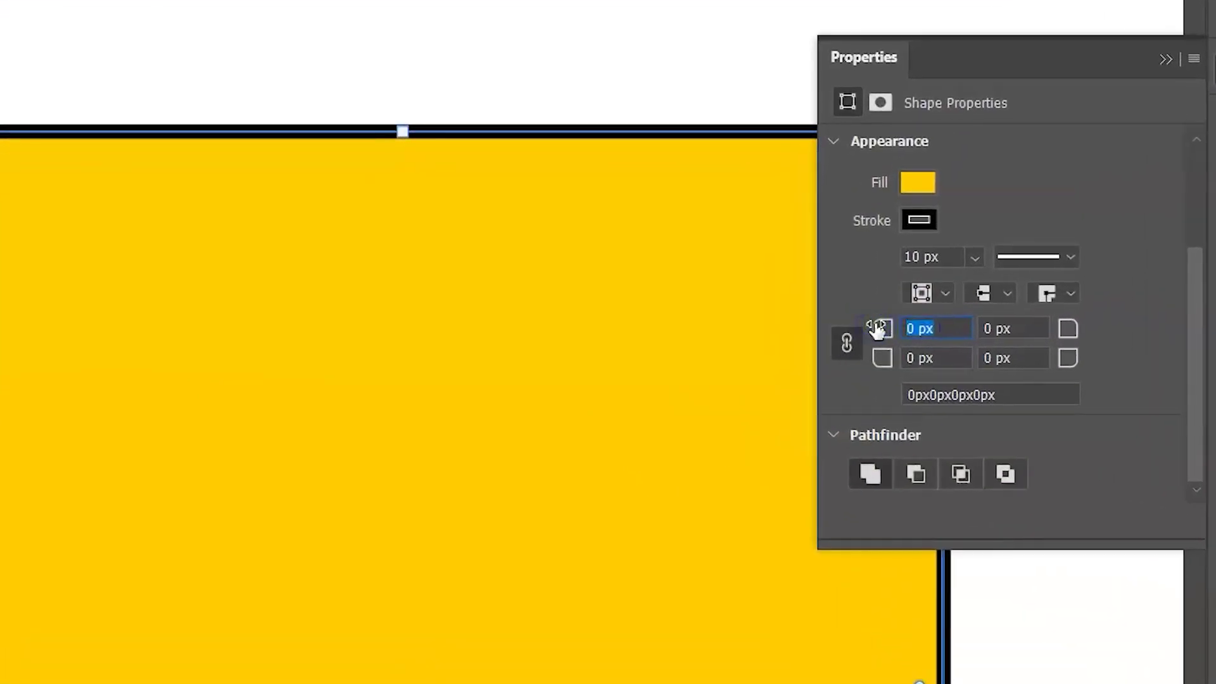
text(15)
click(1173, 349)
click(1027, 326)
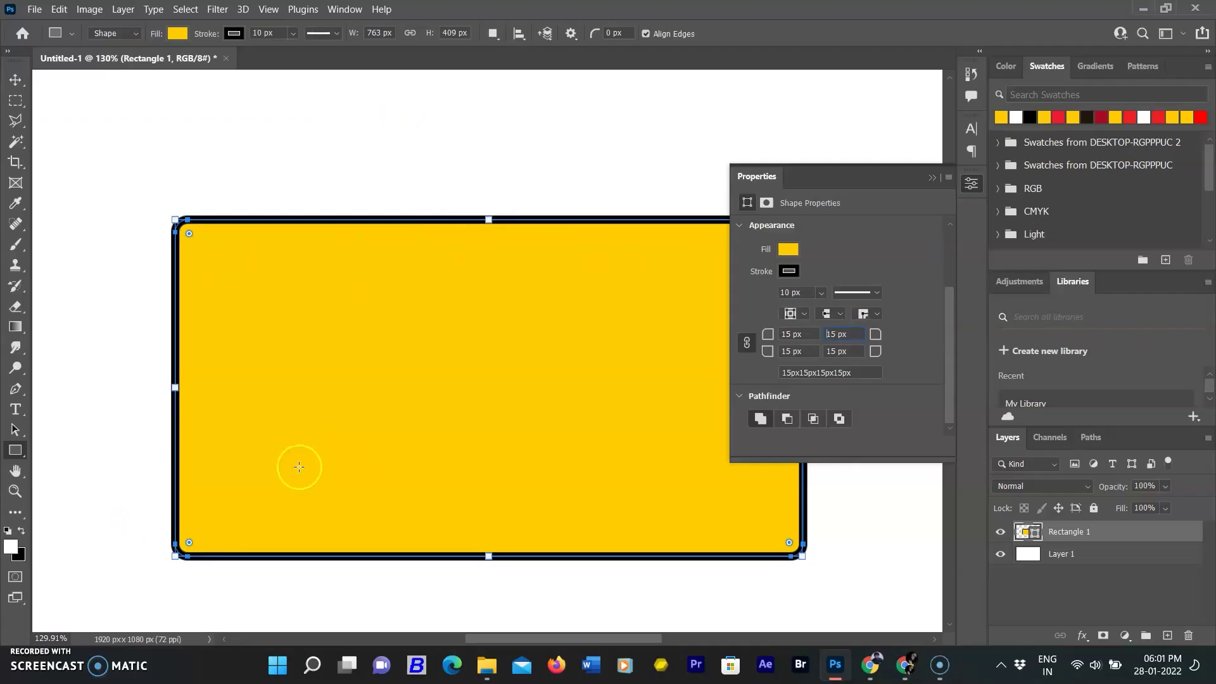
key(v)
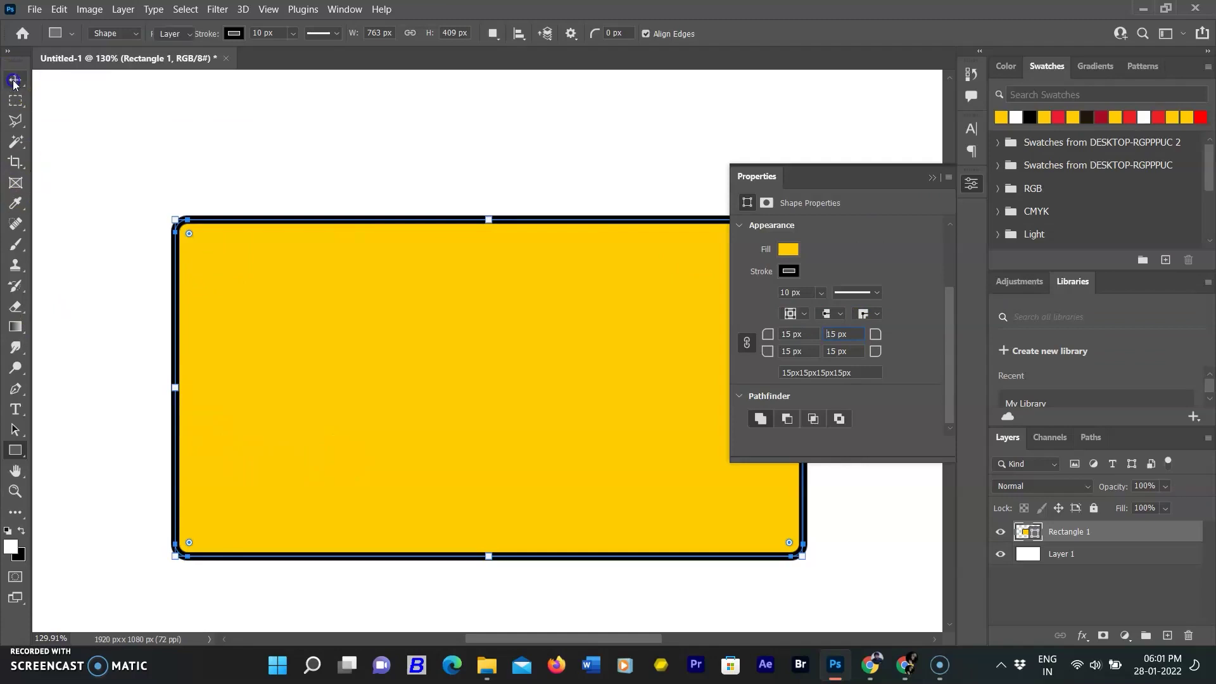
drag(771, 332, 805, 328)
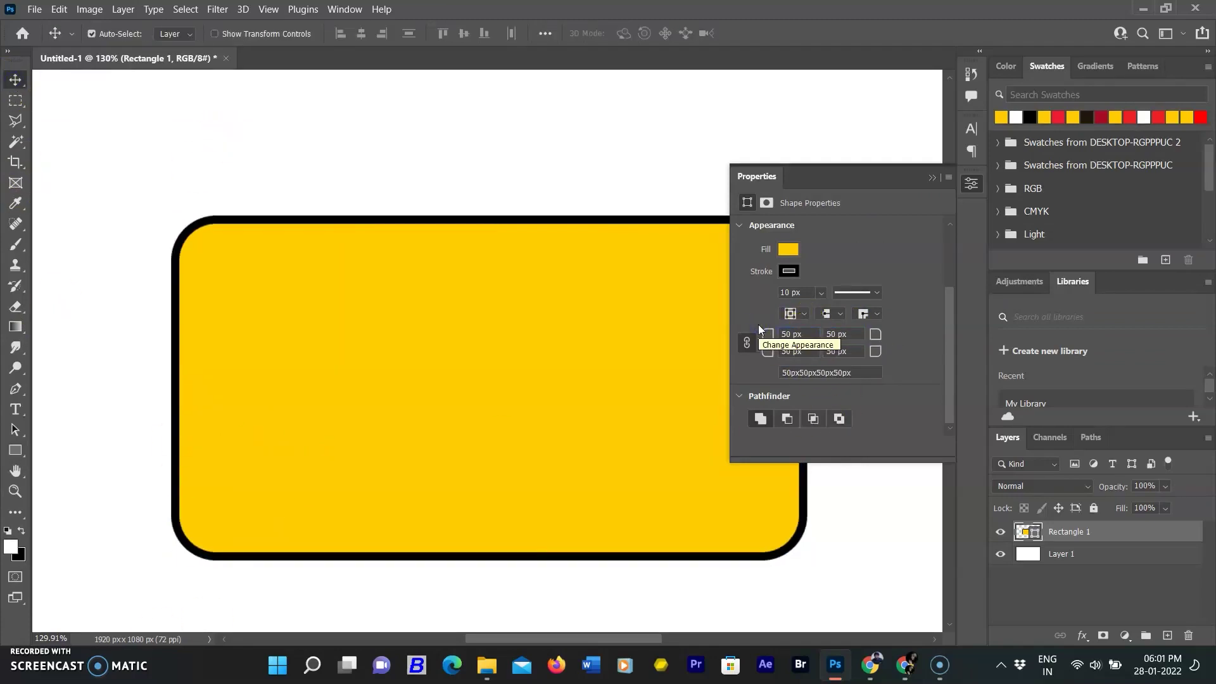
- Unlink the corner radii and set the top-left and top-right corners to 0 px
click(747, 345)
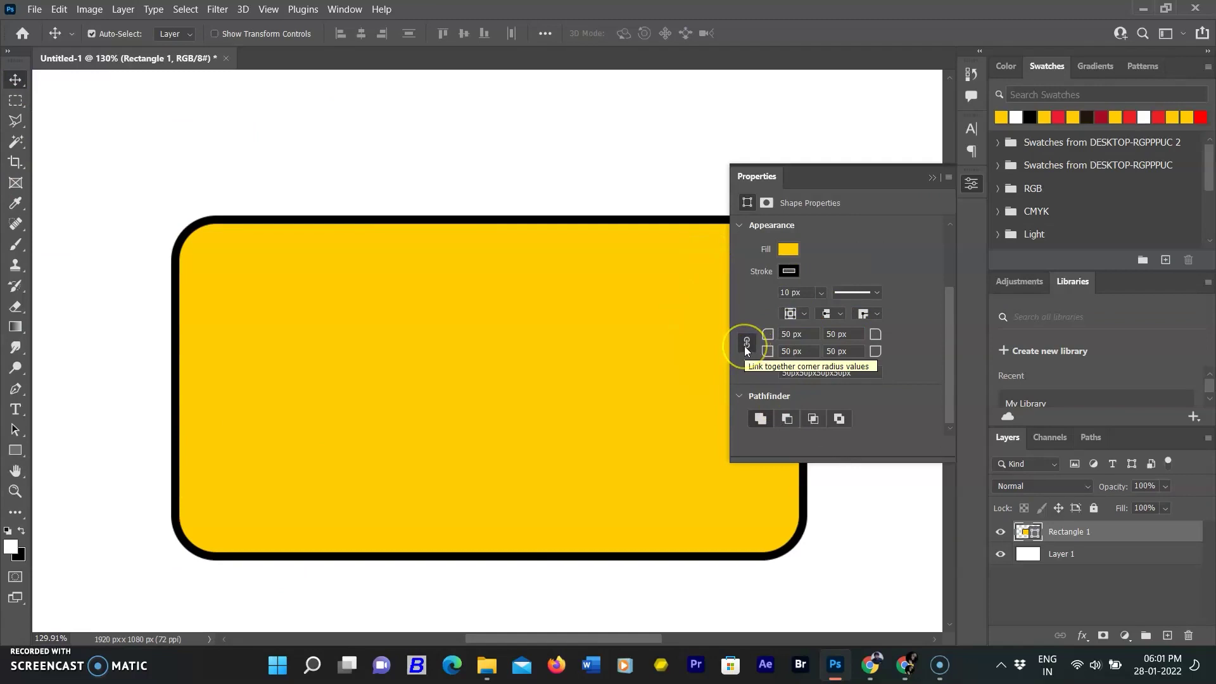
click(810, 338)
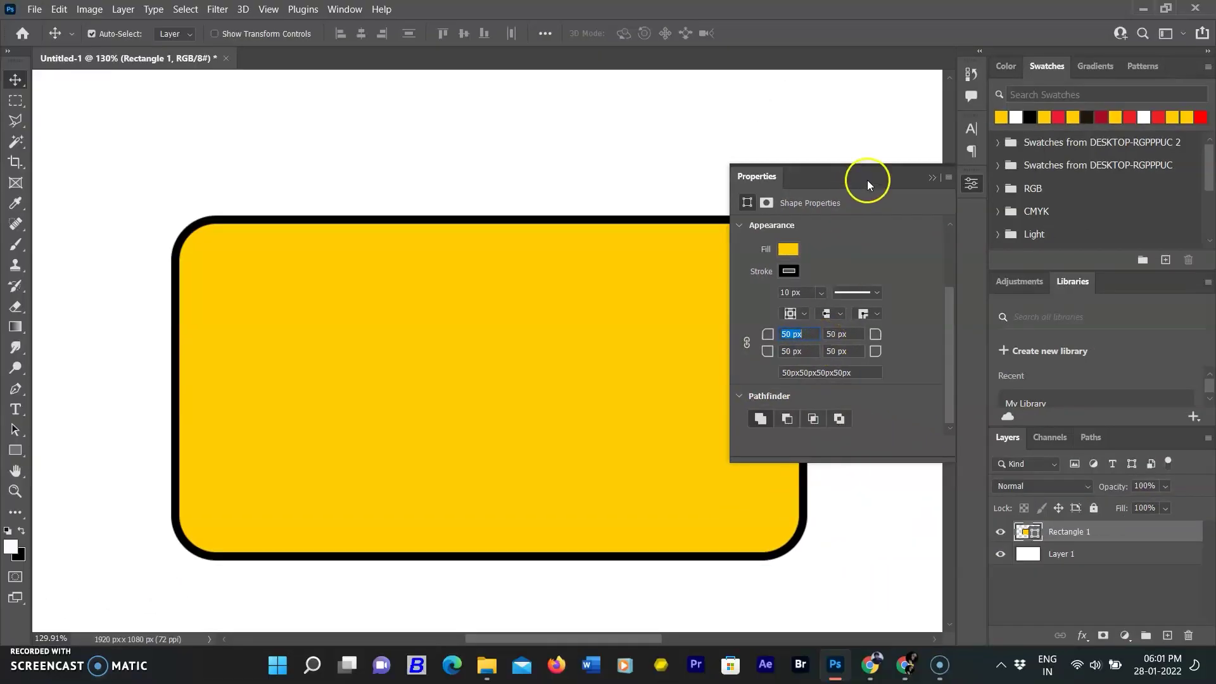
drag(867, 180, 828, 38)
text(0)
key(Return)
click(823, 215)
text(0)
drag(887, 66, 776, 242)
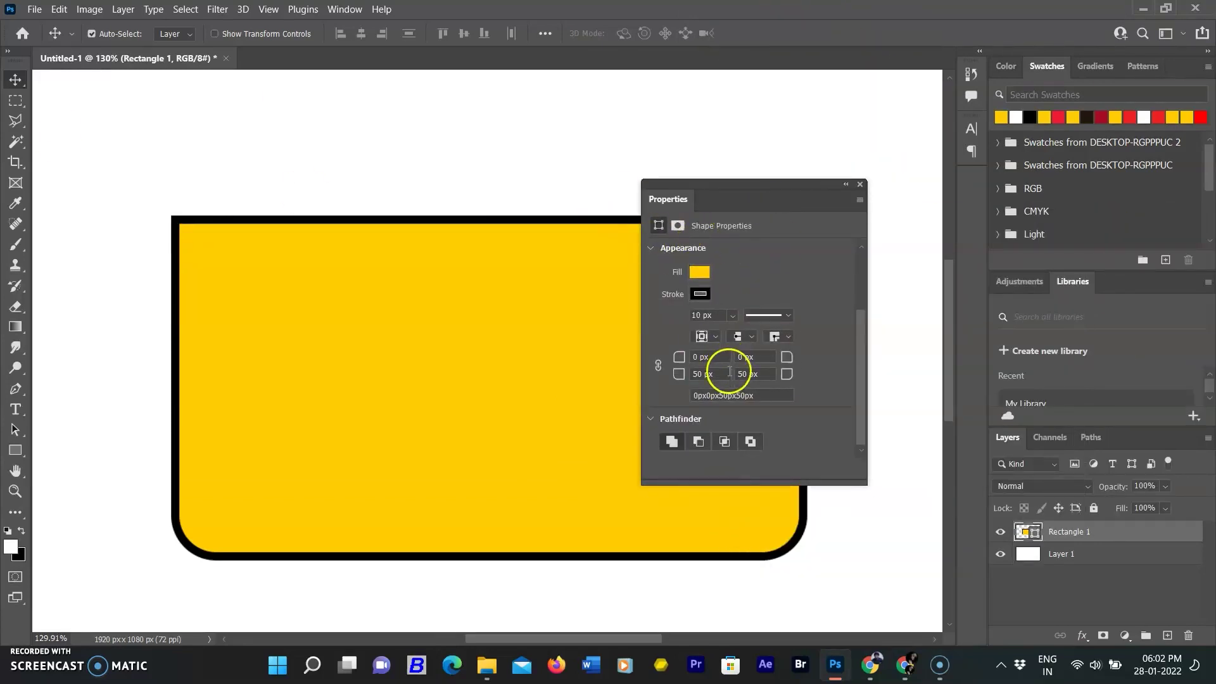
- Link all four corner radii, try 20 px, and leave every corner square at 0 px
click(657, 367)
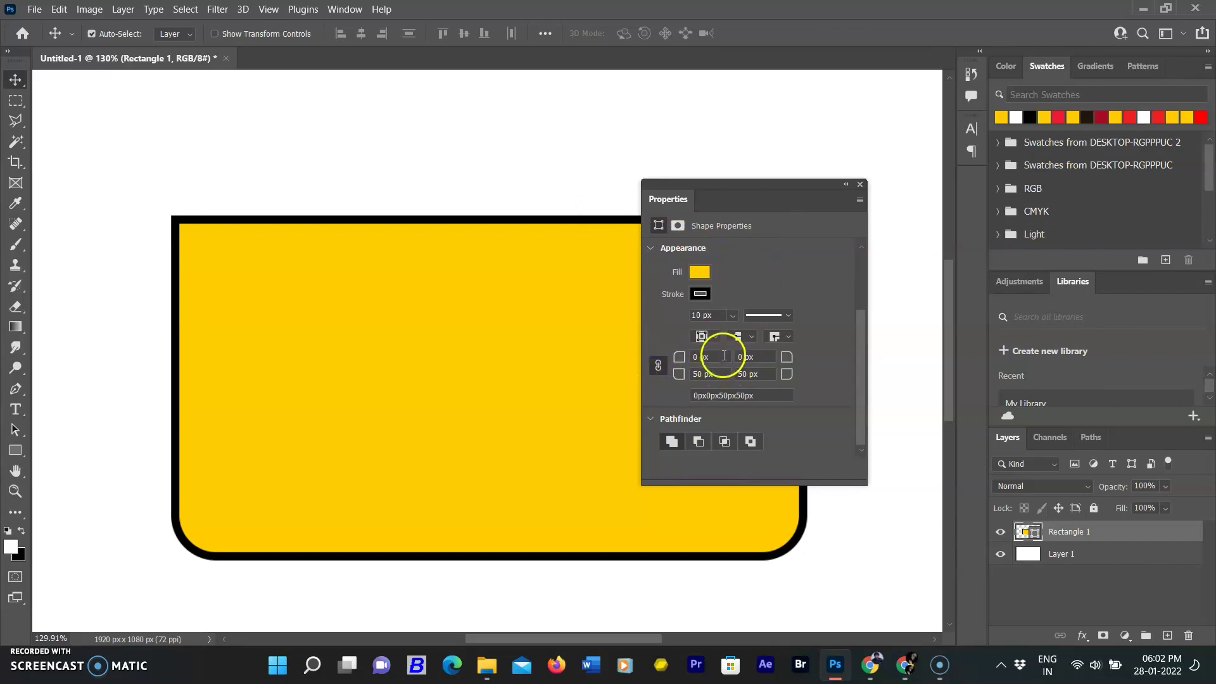
key(Return)
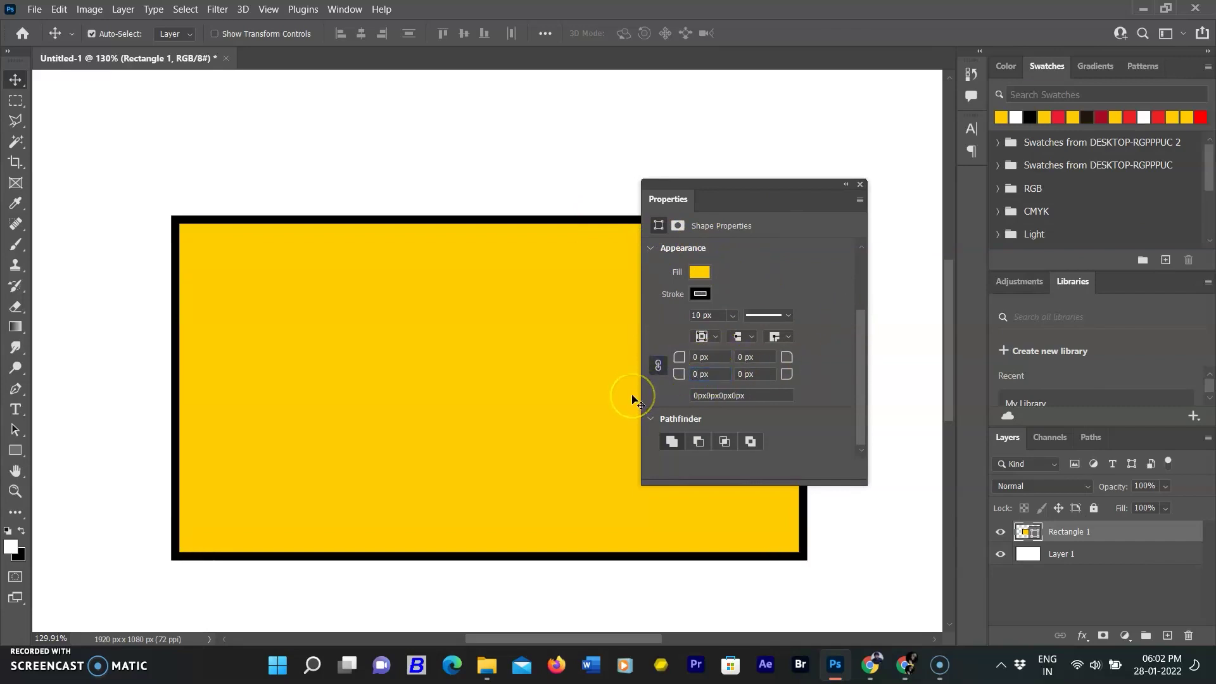
text(20)
key(Return)
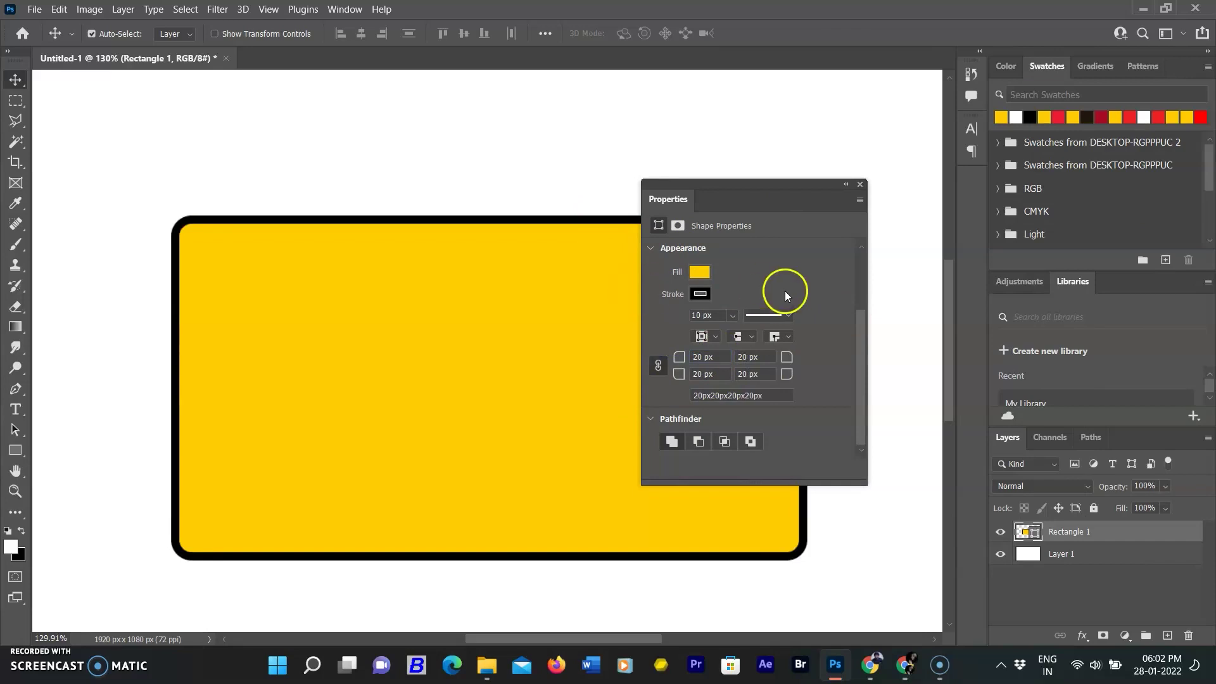
click(860, 185)
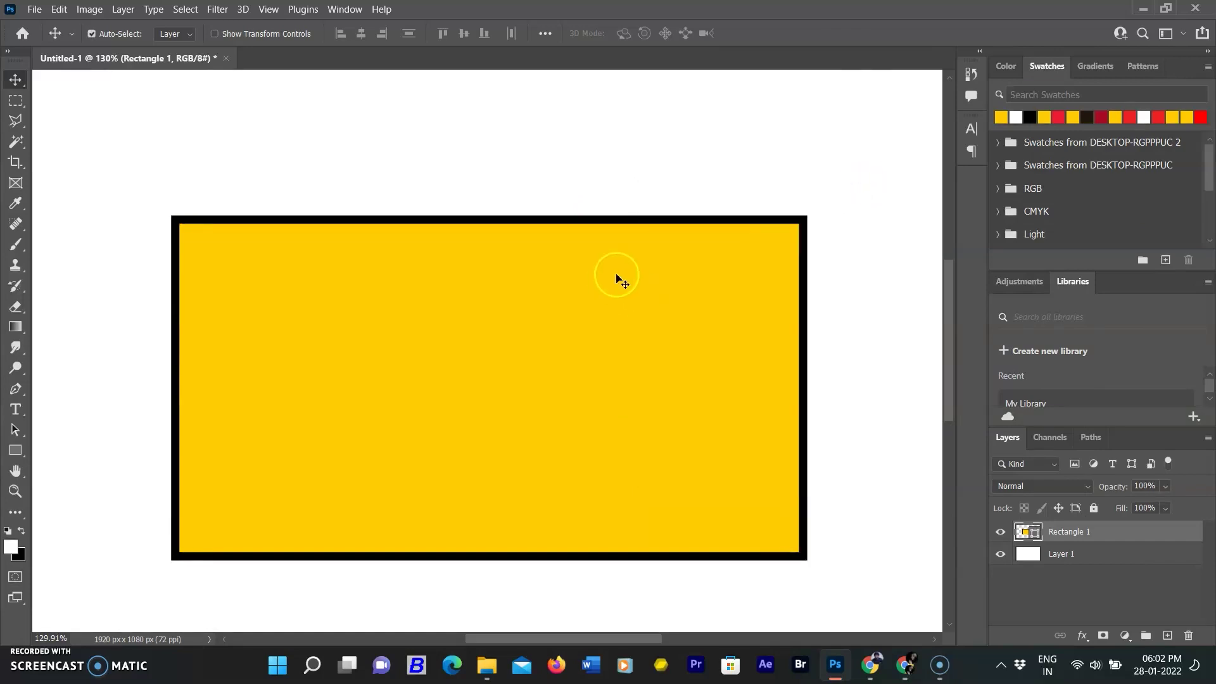
key(ctrl+0)
- Set Path Operations to Combine Shapes and draw a tall rectangle right of the first
key(u)
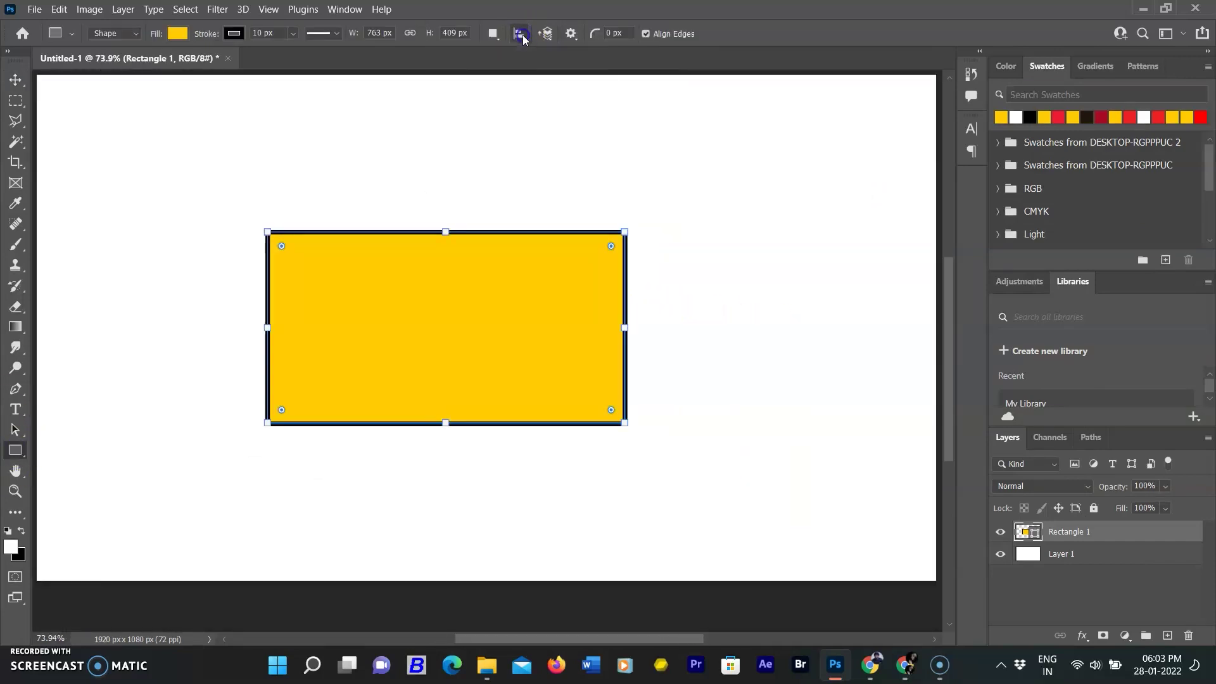
click(517, 33)
click(413, 52)
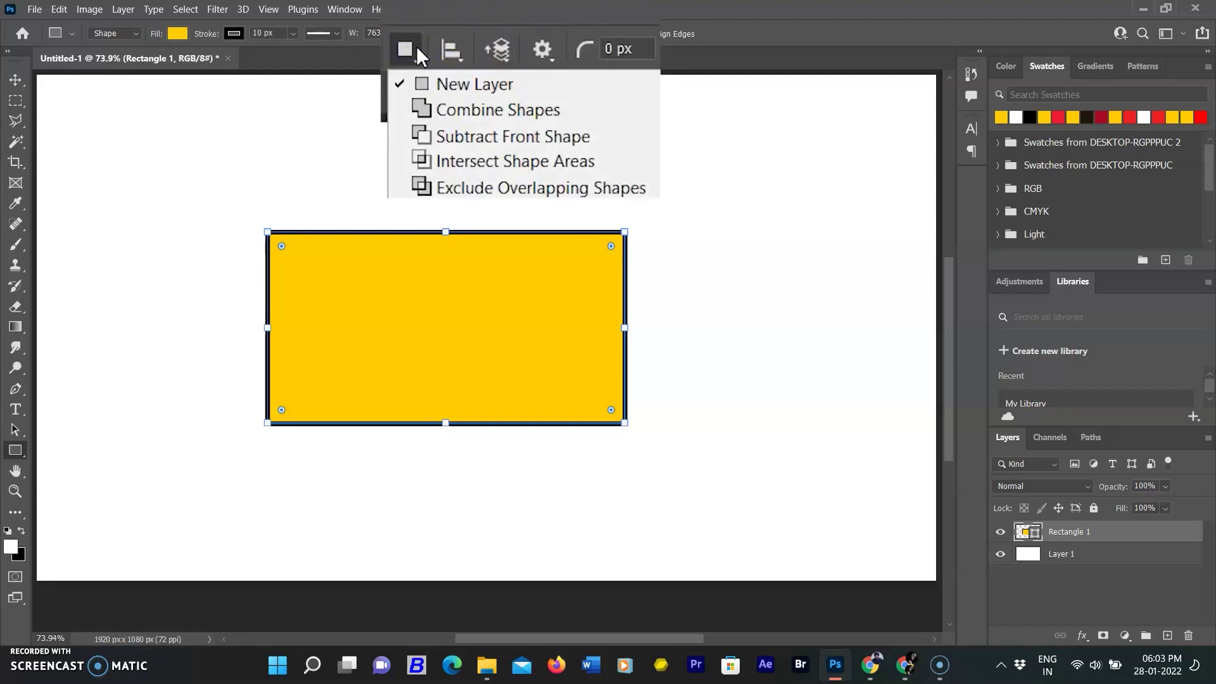
click(498, 110)
drag(720, 277, 816, 400)
drag(863, 184, 403, 183)
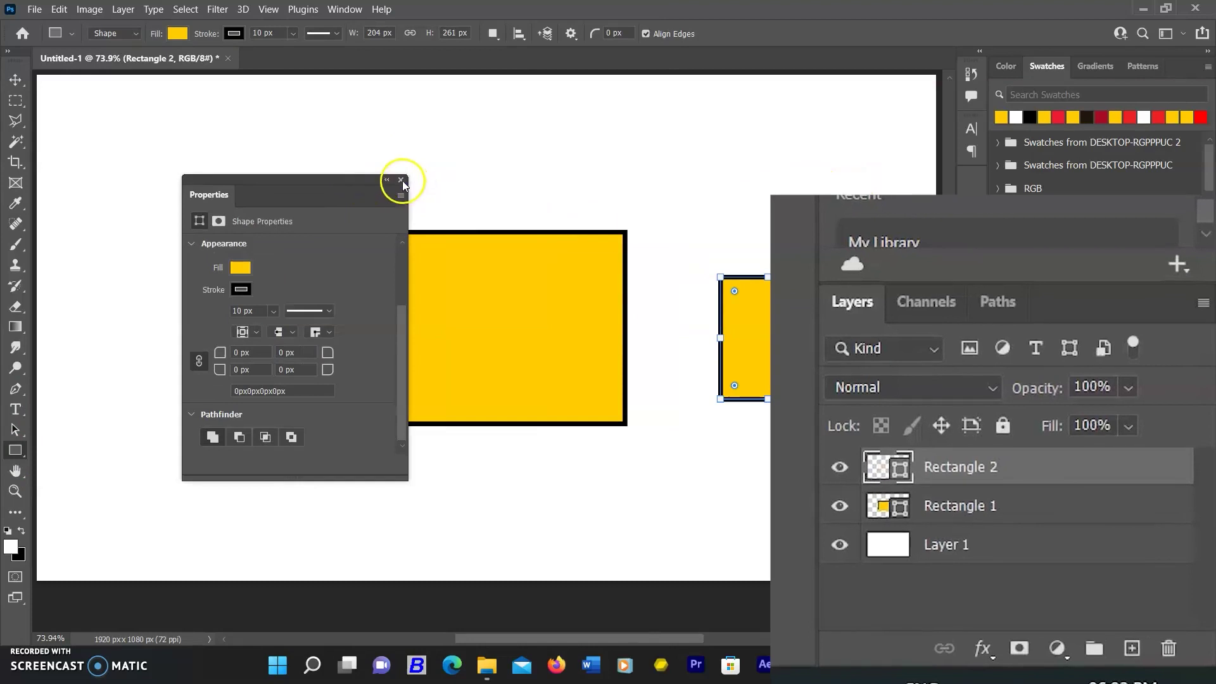
click(402, 181)
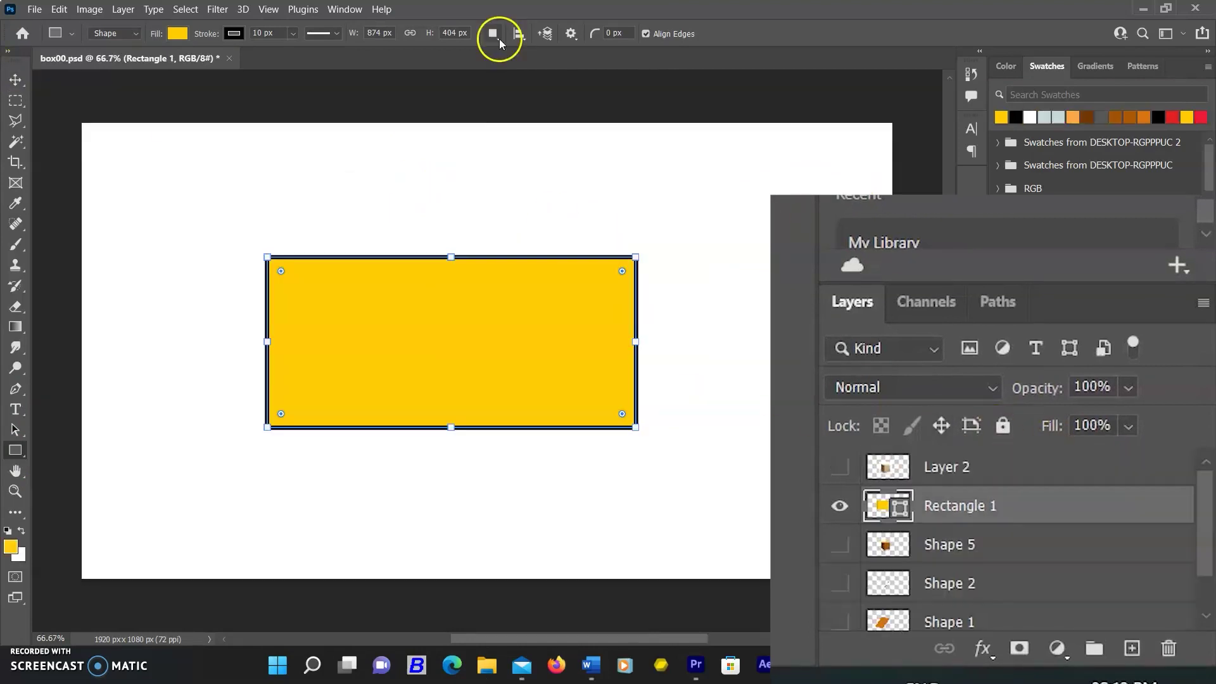
click(494, 33)
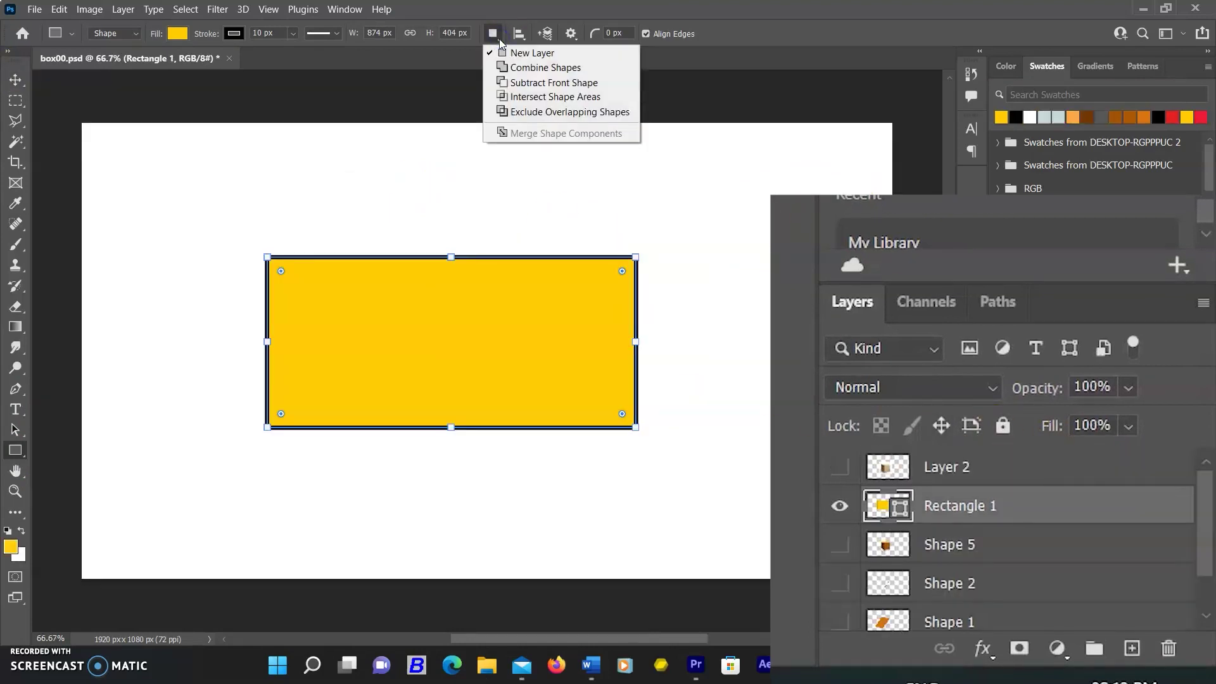
click(528, 74)
drag(712, 269, 800, 468)
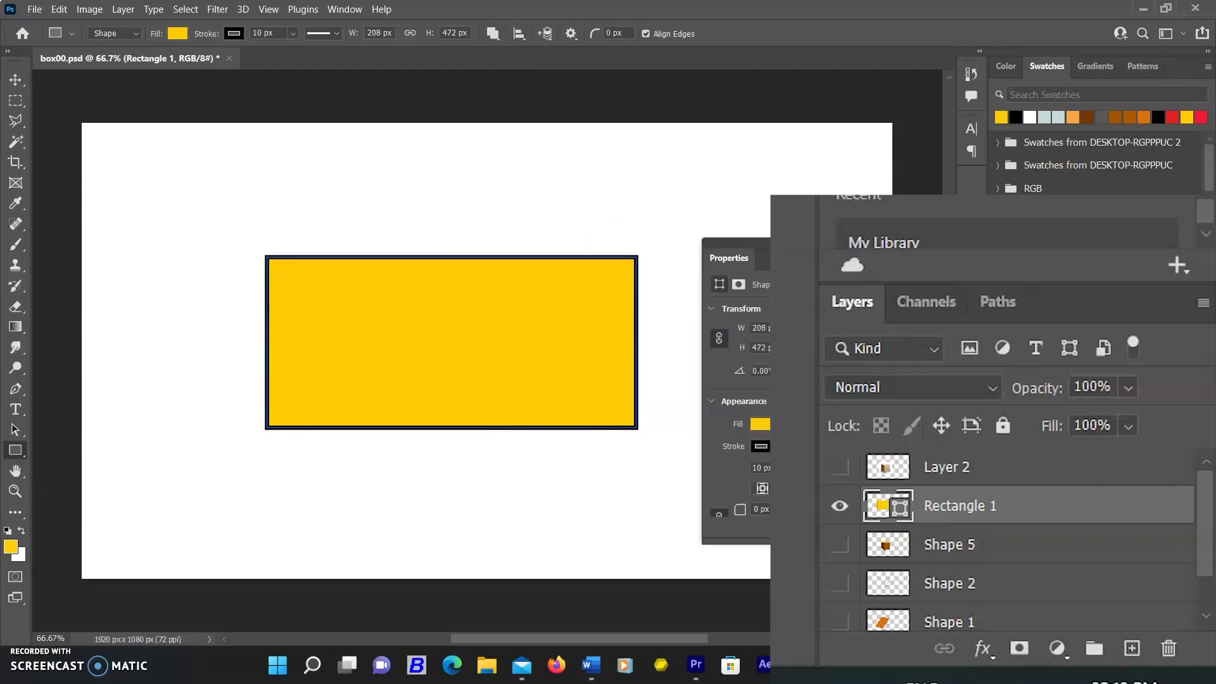
click(839, 506)
click(839, 505)
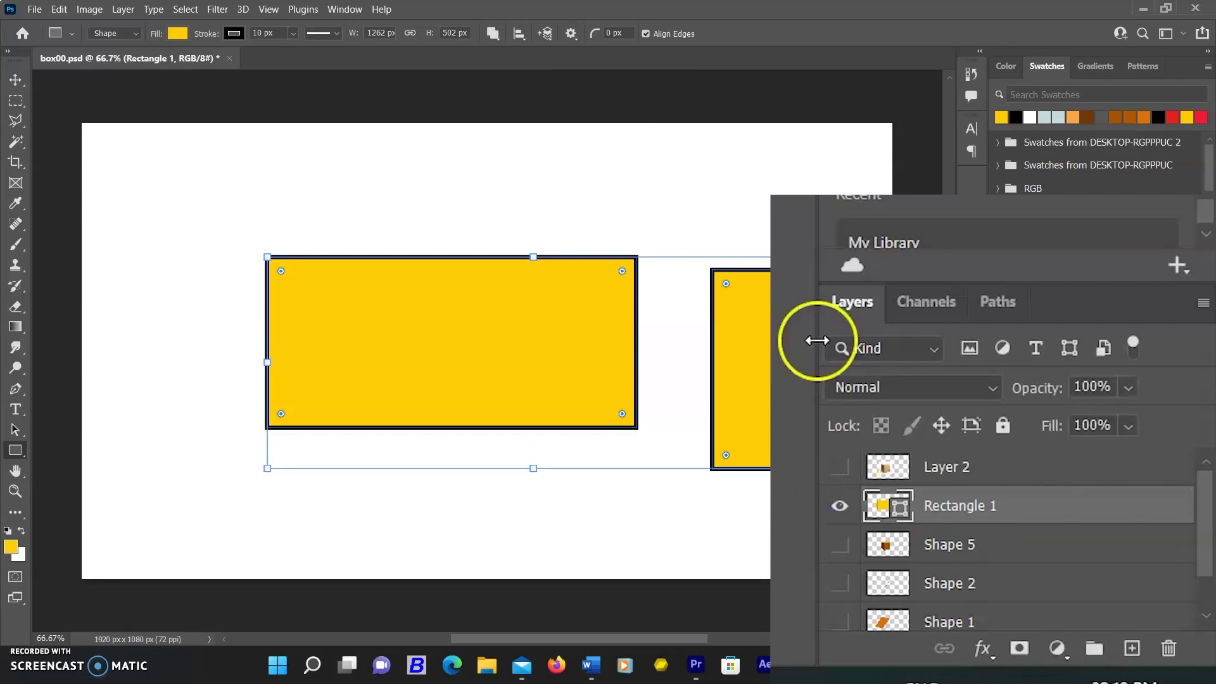
- Shift both rectangles left, then move the tall rectangle to overlap the wide one
click(15, 79)
drag(733, 367, 700, 366)
click(15, 429)
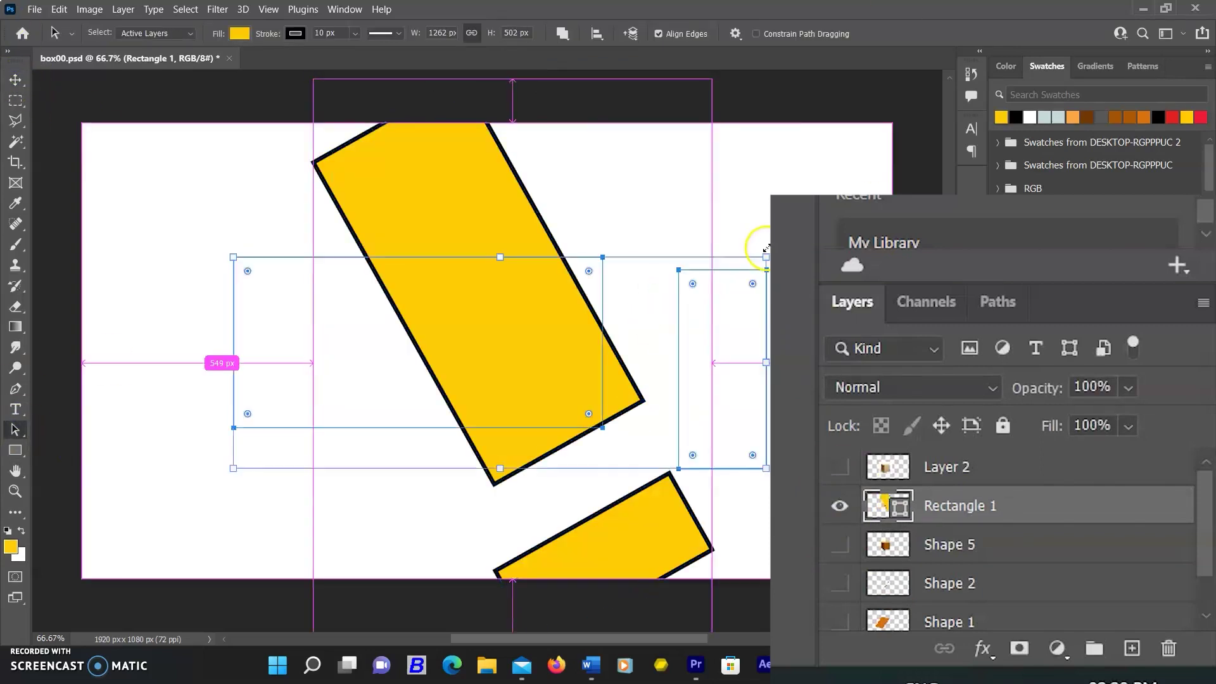
click(668, 247)
drag(711, 353, 589, 388)
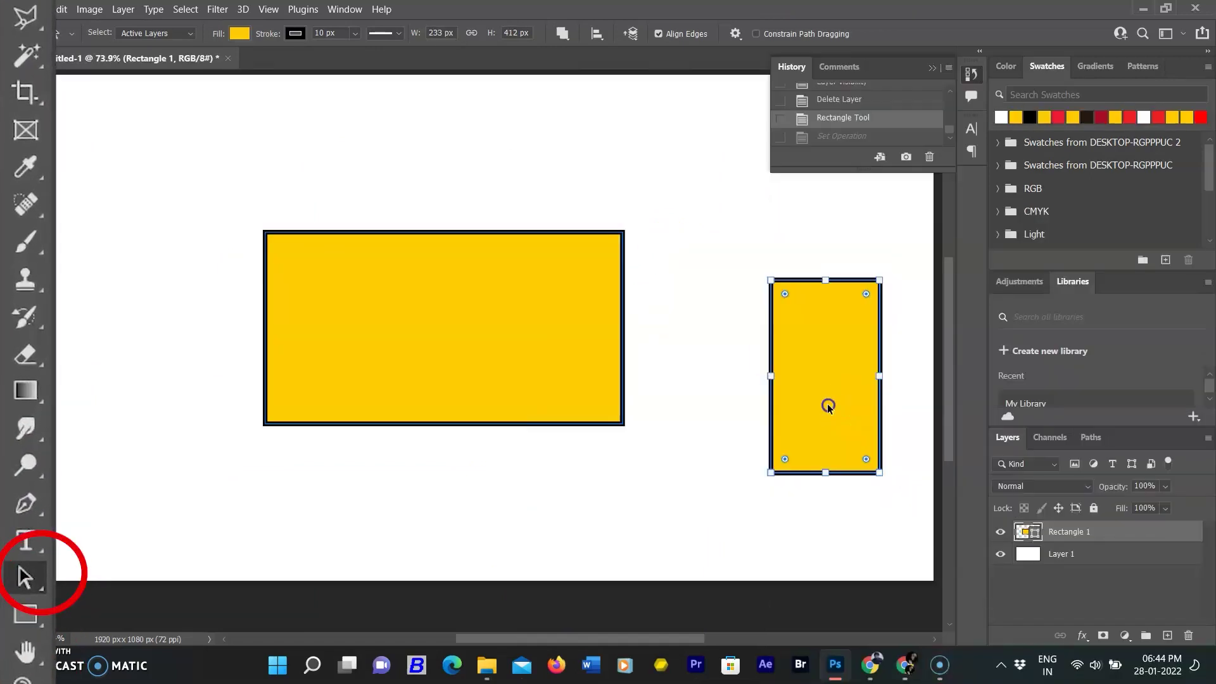
drag(827, 401, 608, 404)
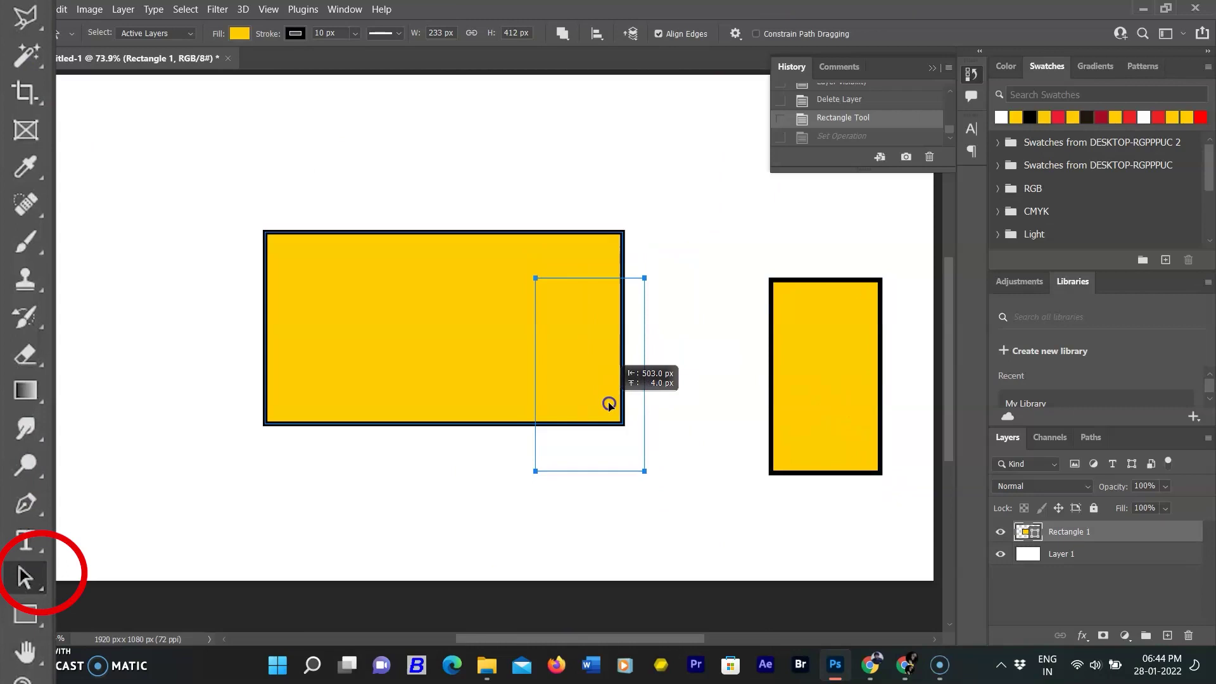
- Combine extra rectangles into the shape as blocks jutting from the top, right and bottom
drag(608, 405, 610, 406)
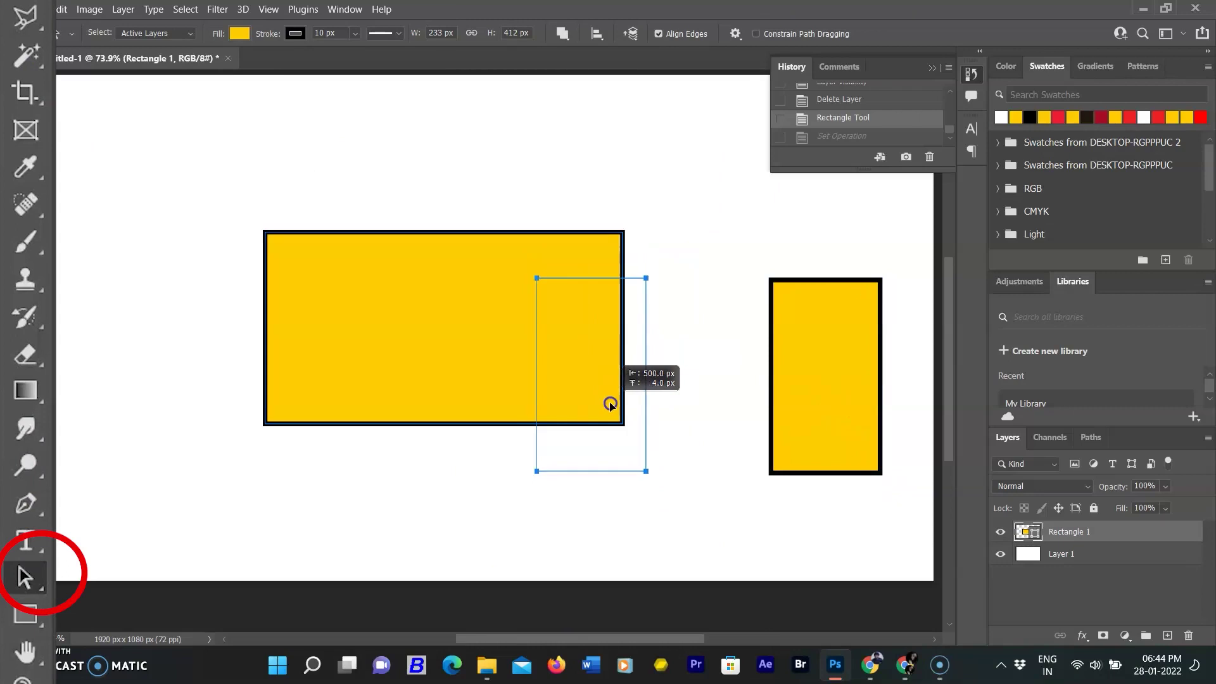
key(ctrl+shift+z)
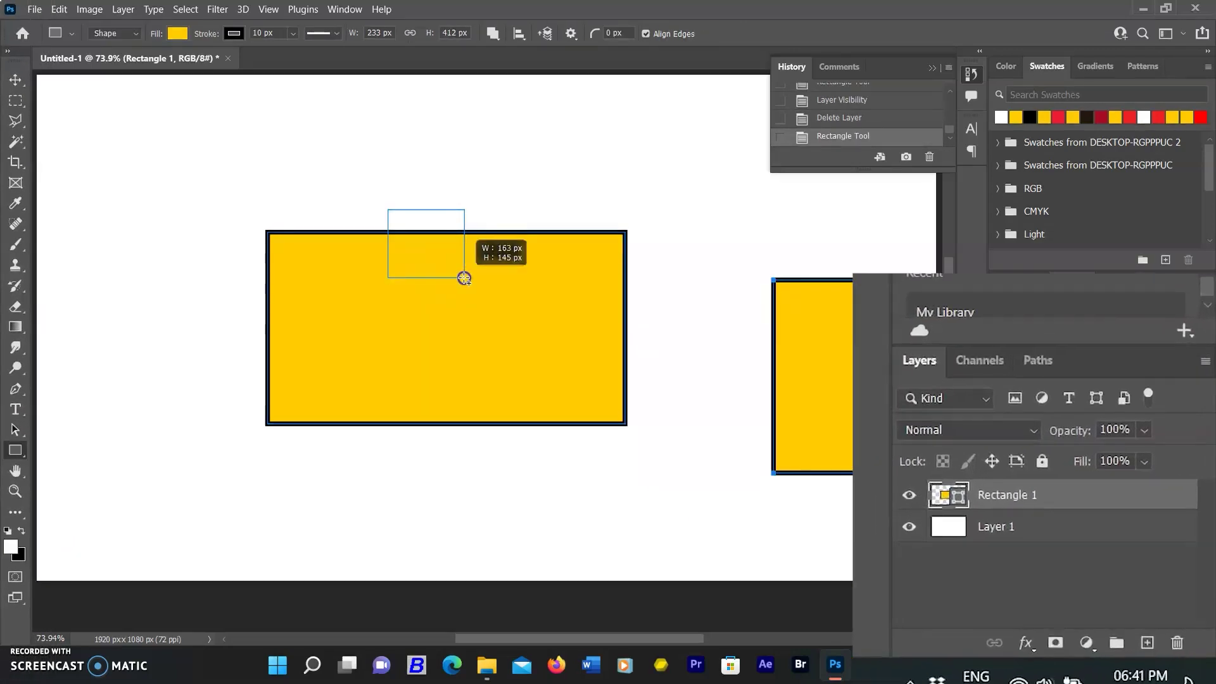
drag(464, 279, 465, 279)
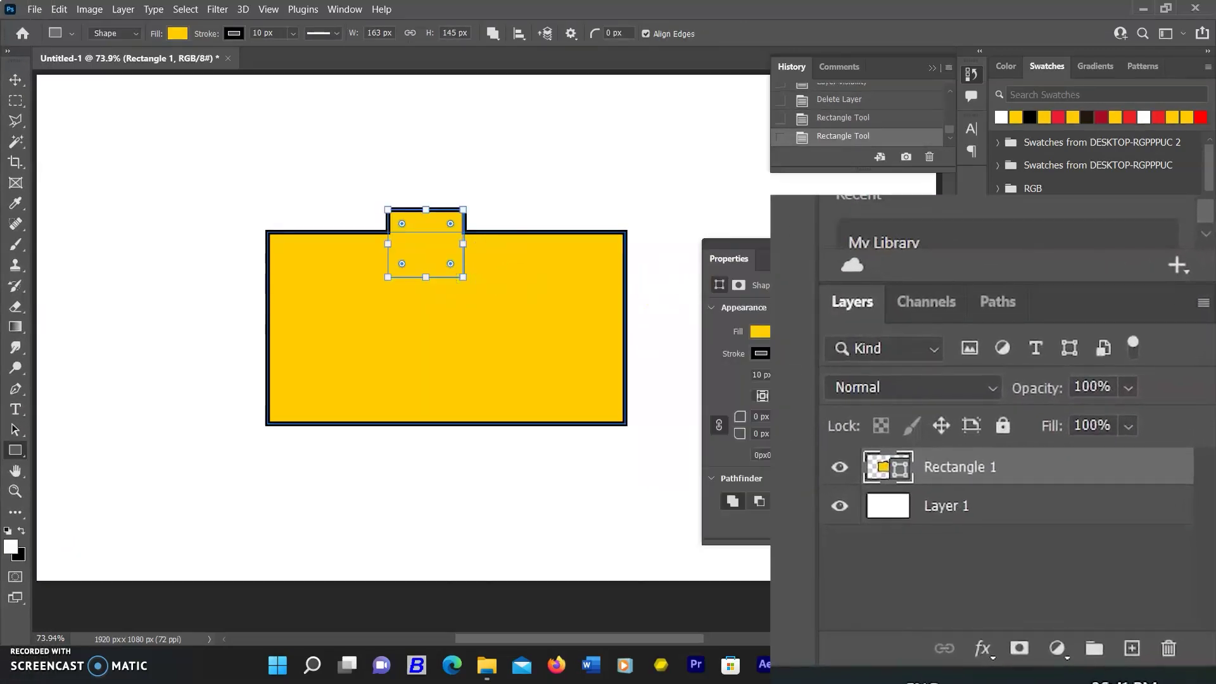
drag(568, 316, 669, 397)
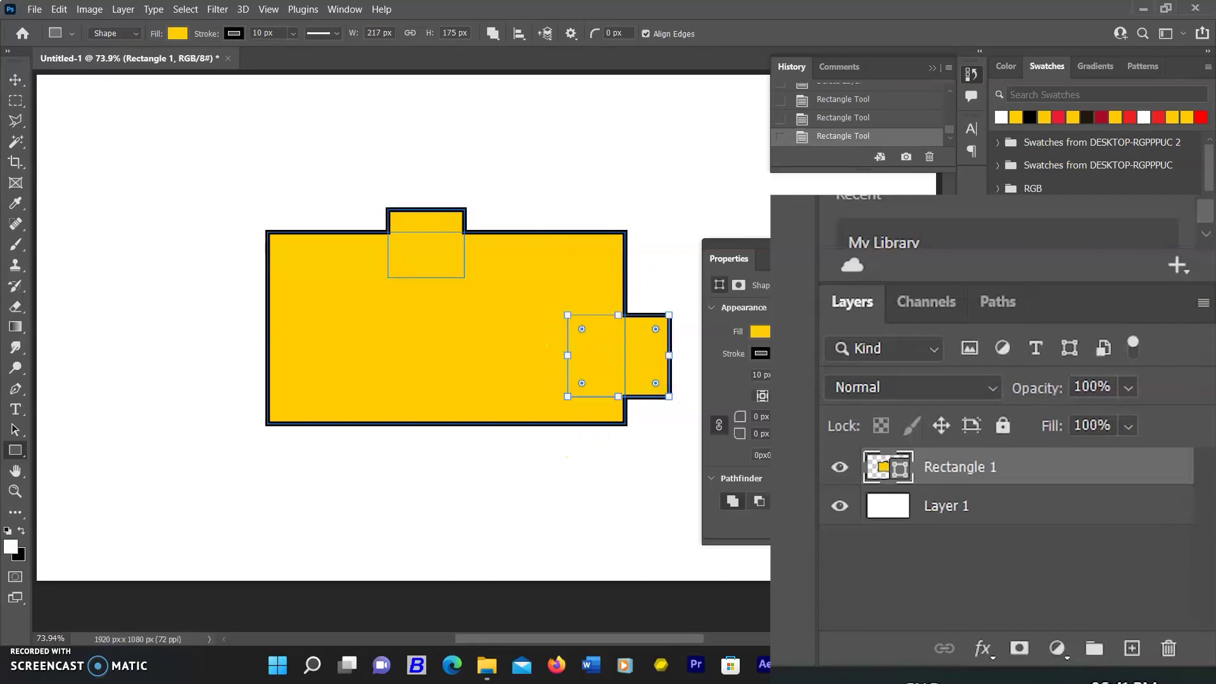
click(16, 430)
drag(774, 405, 388, 443)
click(857, 369)
- Revert through History to the two-rectangle state and test a subtraction, then undo it
scroll(883, 136, up, 2)
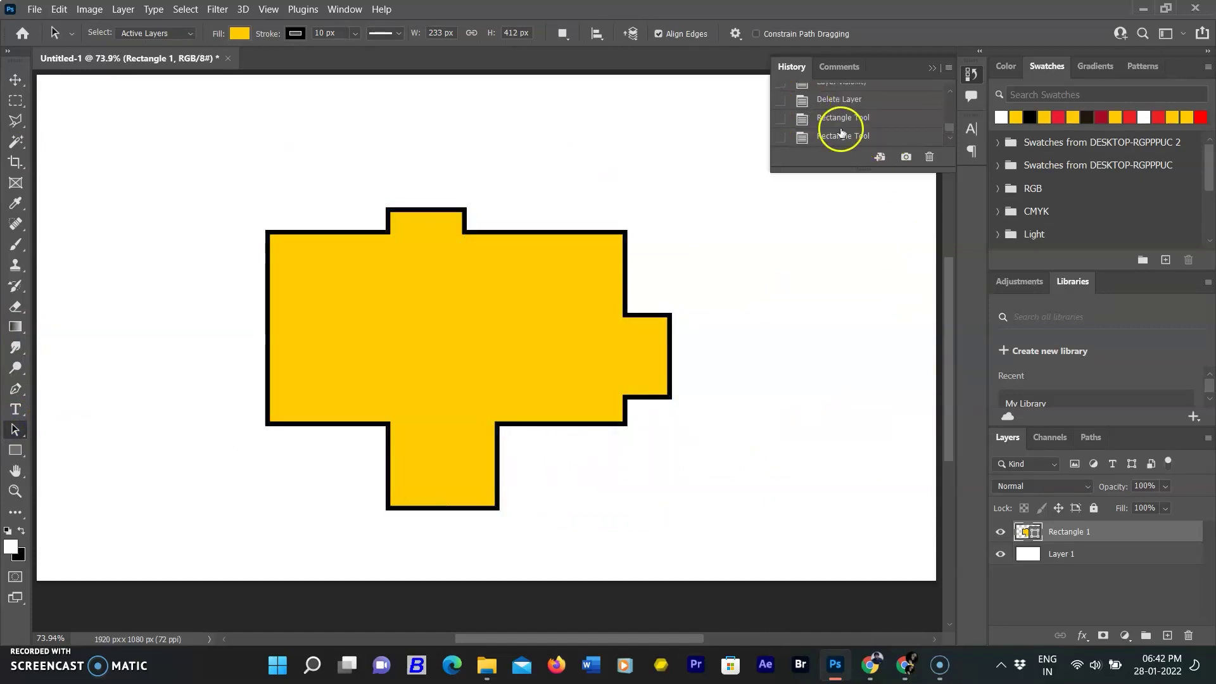
scroll(843, 130, down, 2)
scroll(853, 108, up, 1)
click(853, 102)
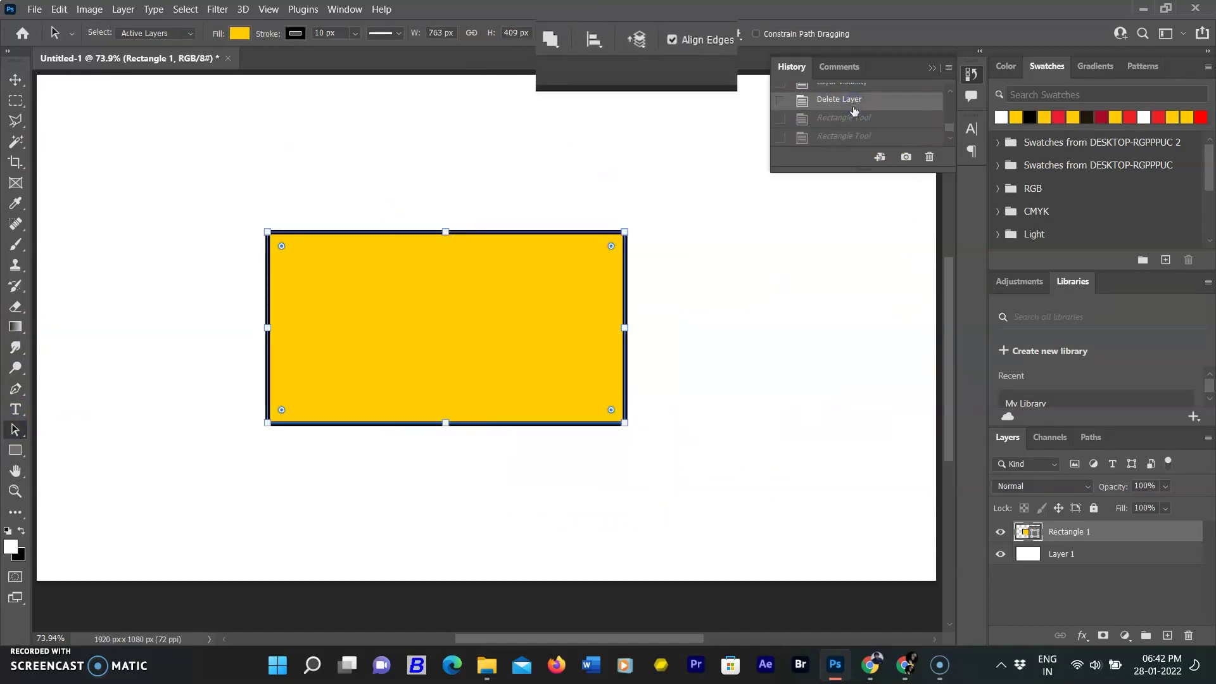
click(844, 118)
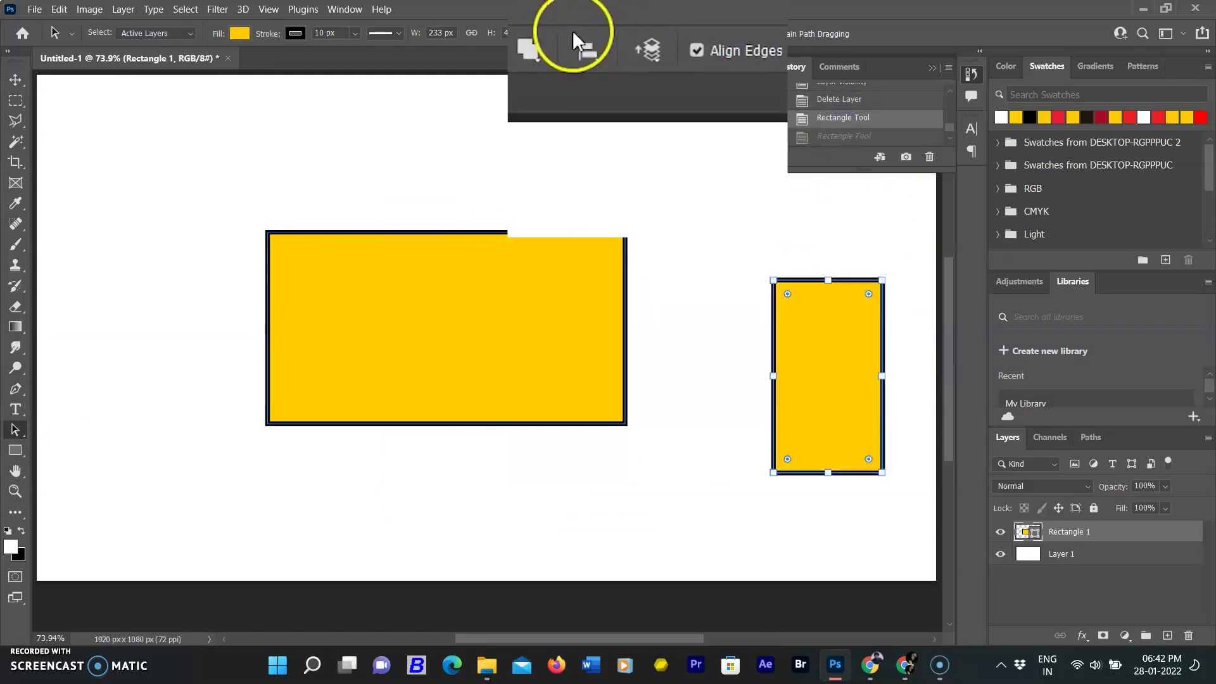
click(529, 49)
click(598, 138)
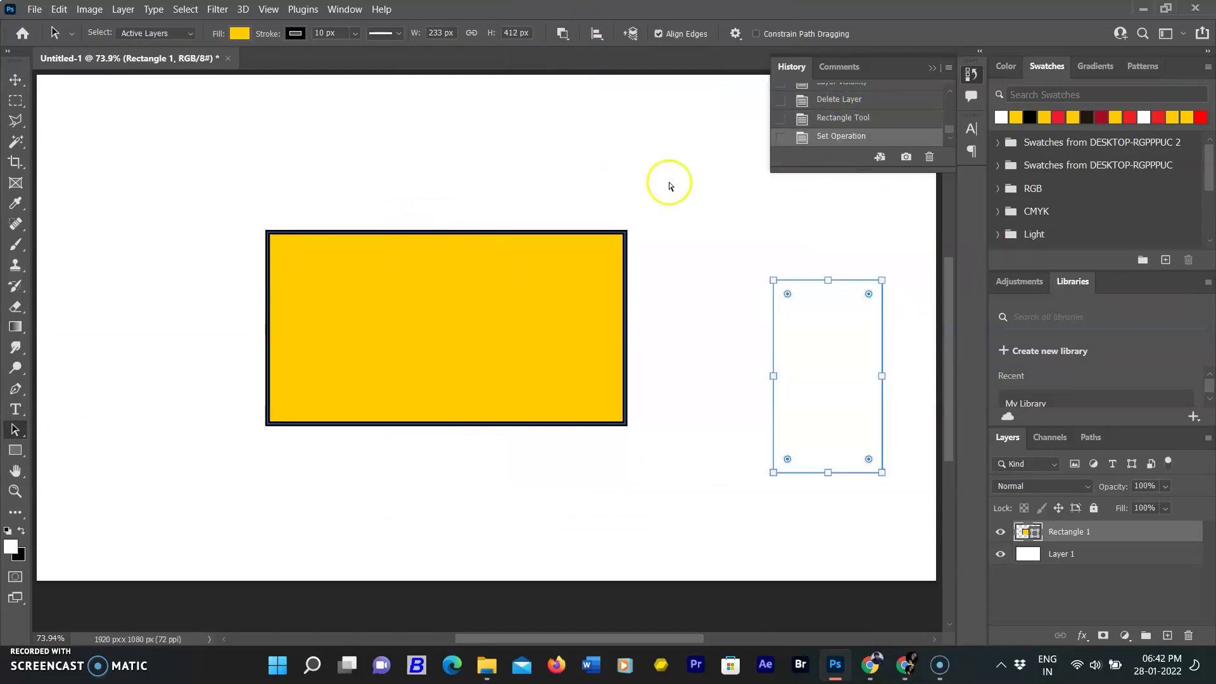
key(ctrl+z)
- Place the tall rectangle over the lower-right corner and set it to Subtract Front Shape
click(563, 34)
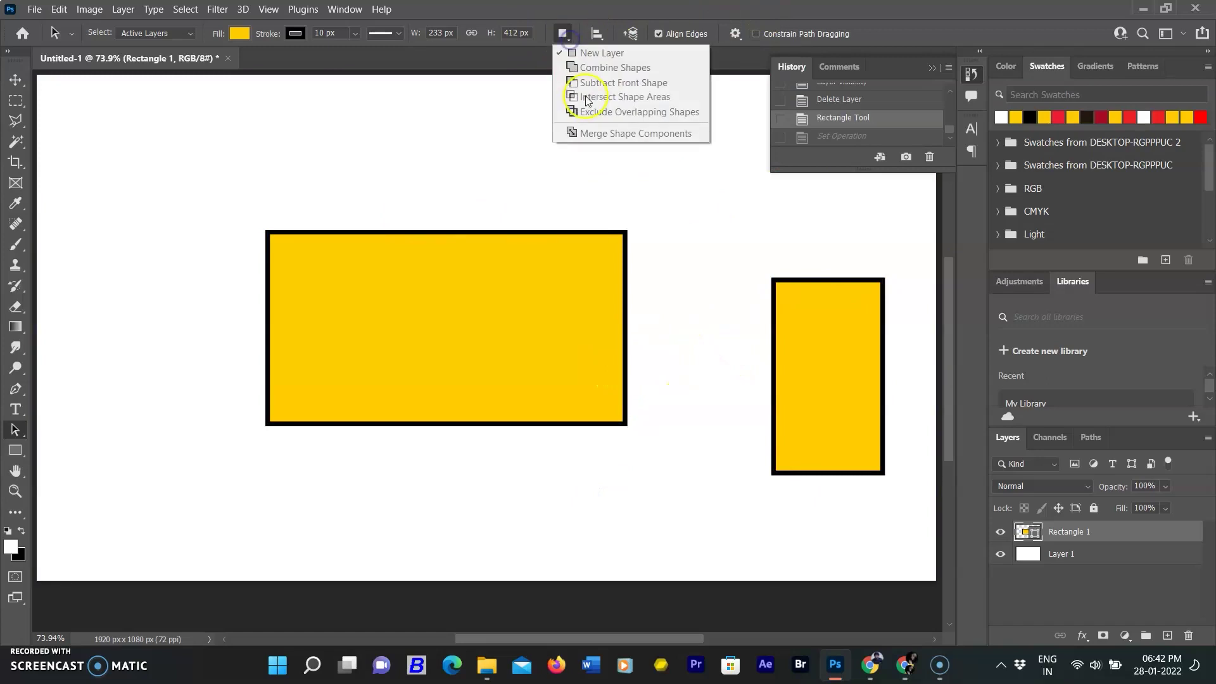
click(420, 229)
click(563, 34)
click(611, 82)
key(ctrl+z)
click(563, 33)
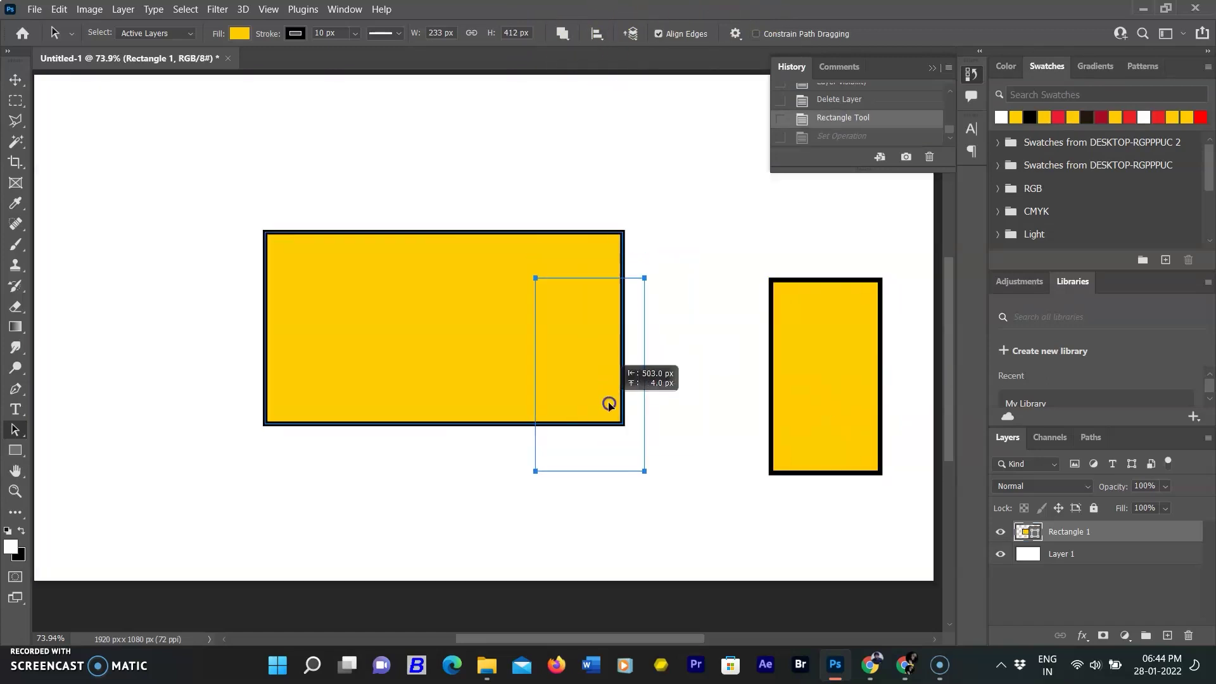
drag(610, 404, 611, 402)
click(562, 34)
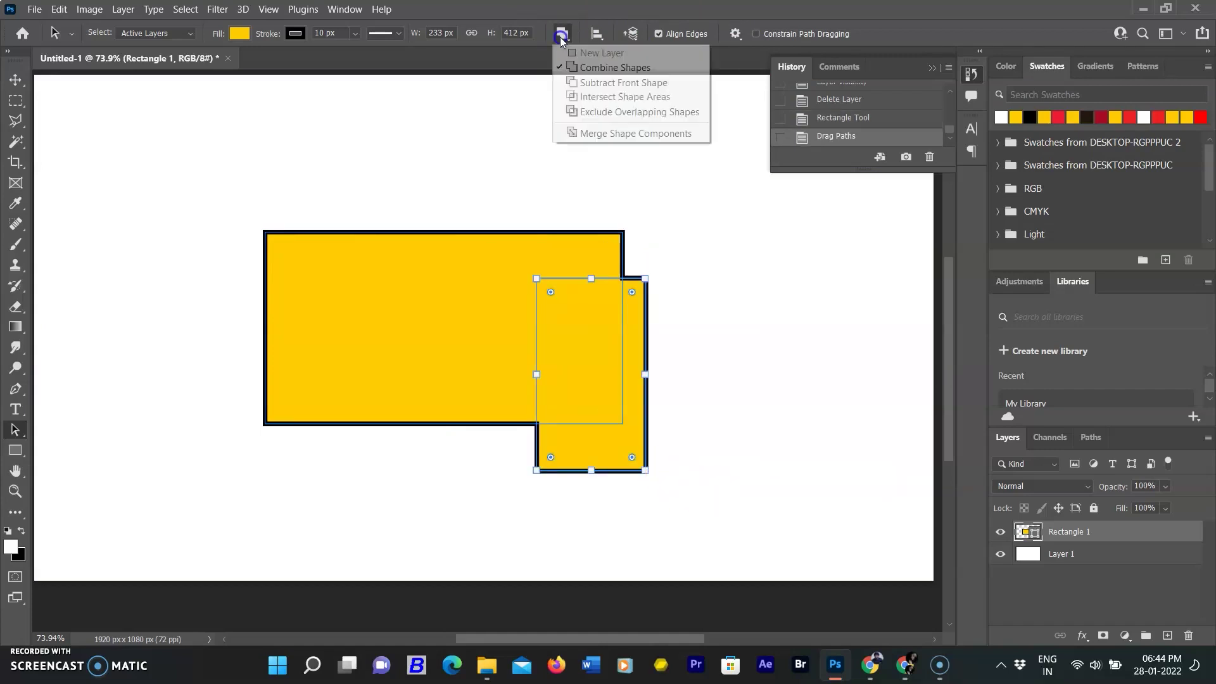
click(601, 83)
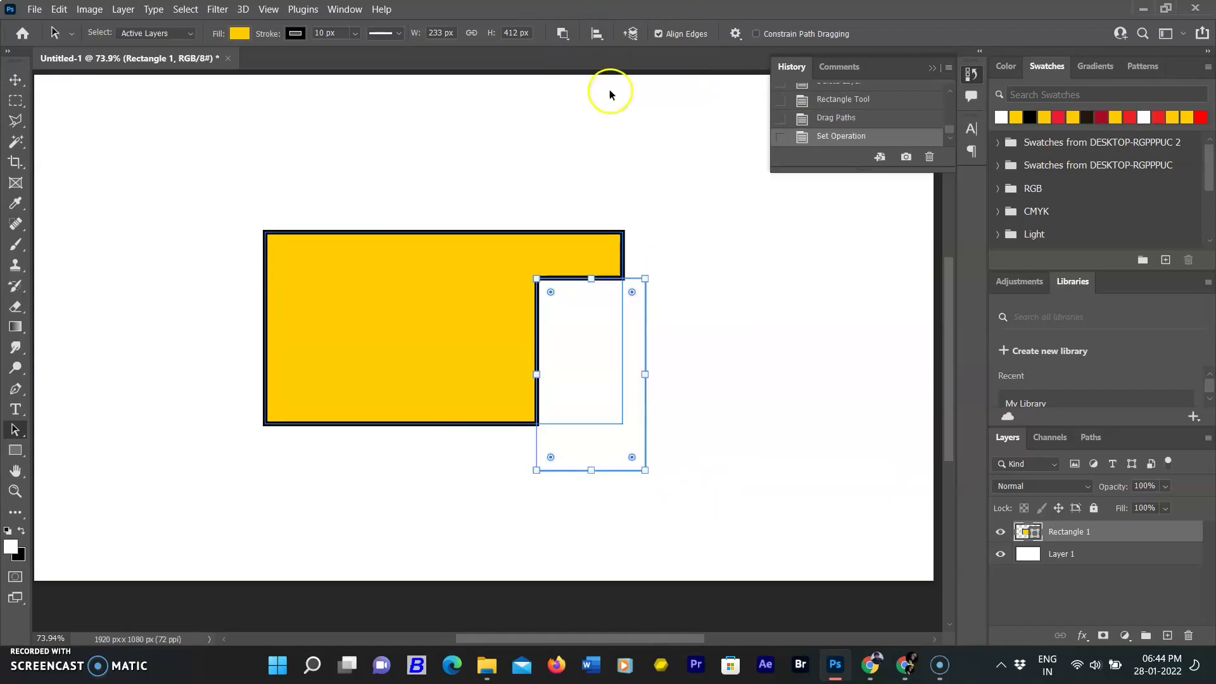
click(15, 450)
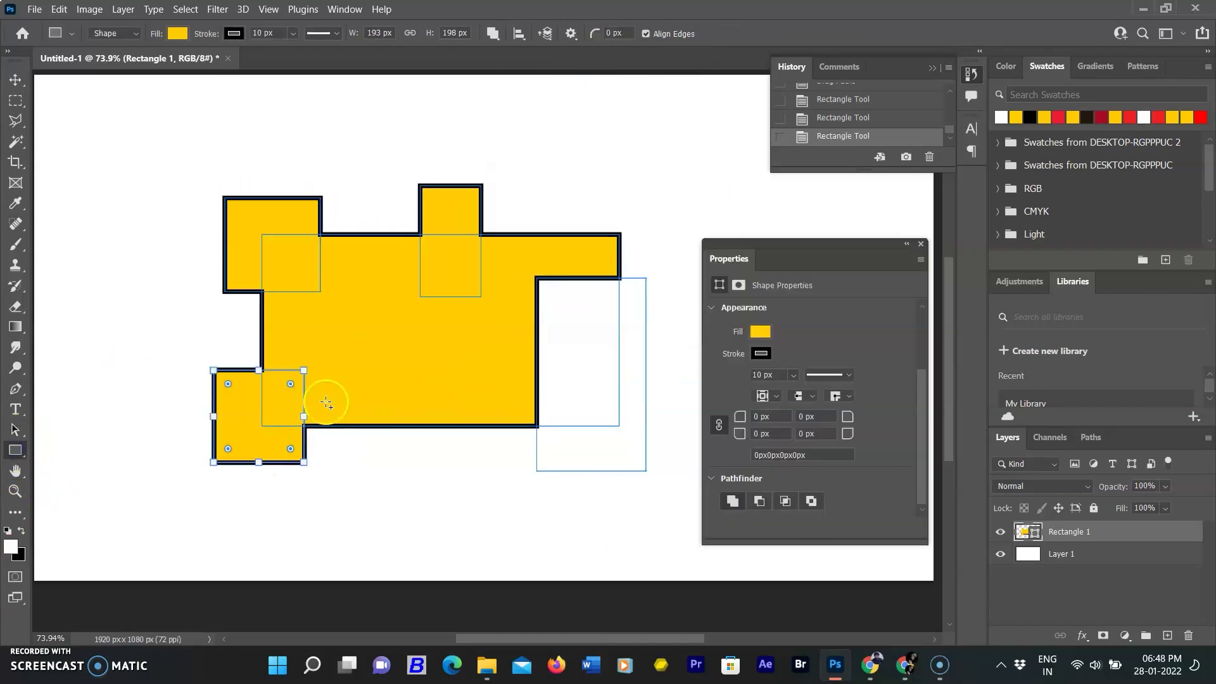
- Turn the small square and the top rectangle into holes notching the bottom edge, leaving legs
click(518, 34)
click(543, 82)
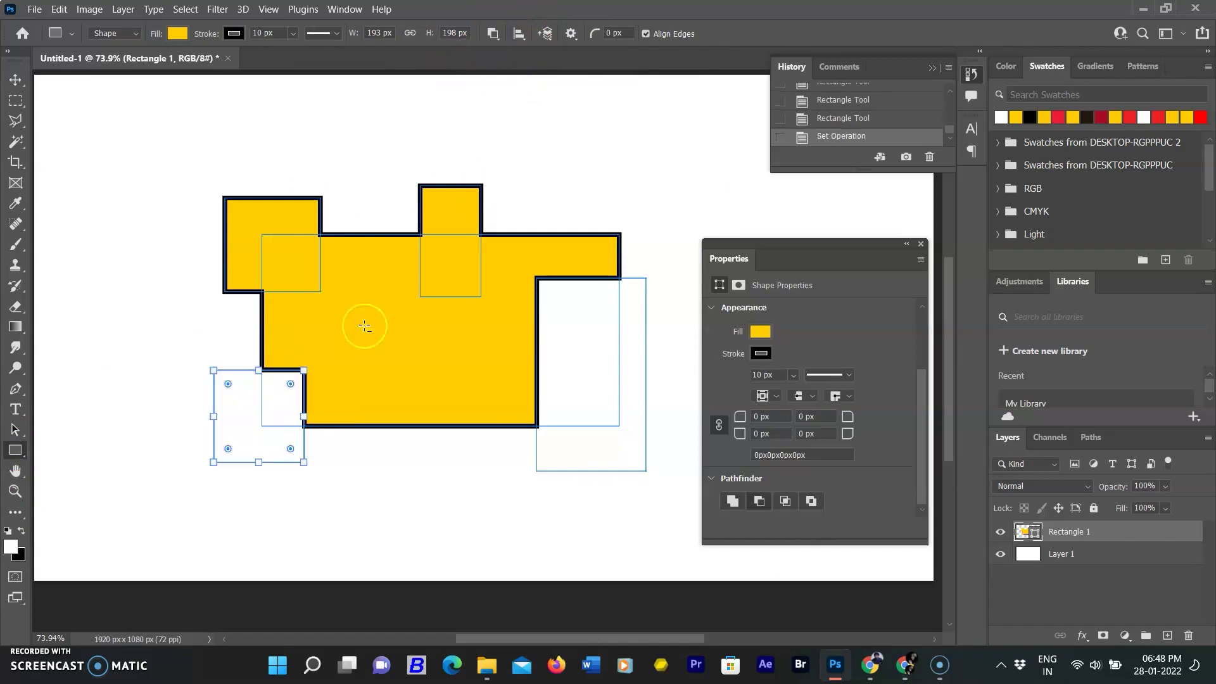
click(15, 430)
drag(204, 430, 419, 441)
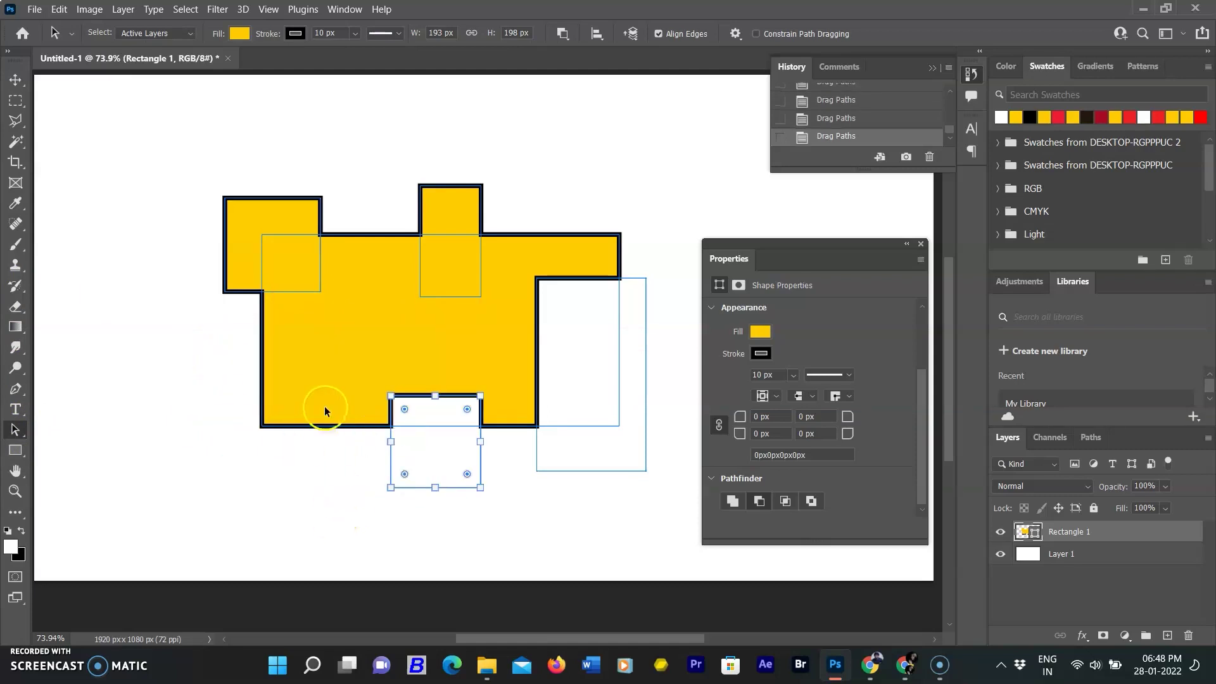
click(431, 201)
click(563, 33)
click(591, 82)
drag(454, 266, 356, 475)
click(16, 79)
click(135, 456)
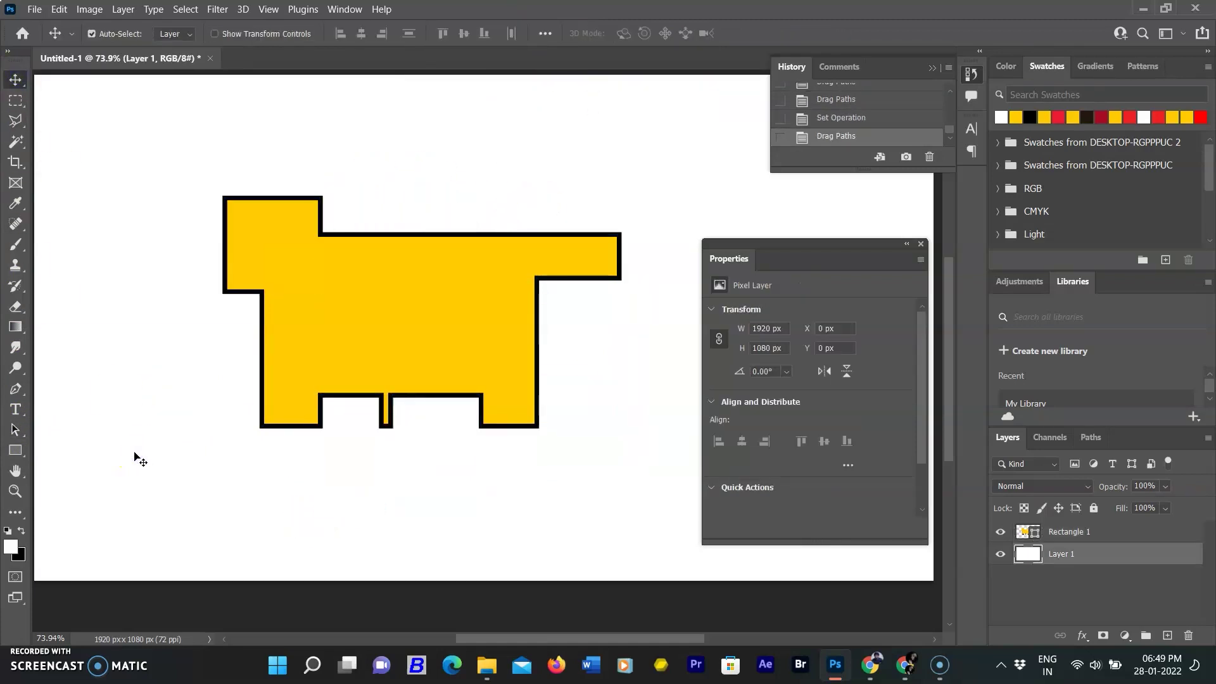
- Move the right cutout rectangle to the top centre, set it to Intersect Shape Areas, and shift it up-right
click(14, 436)
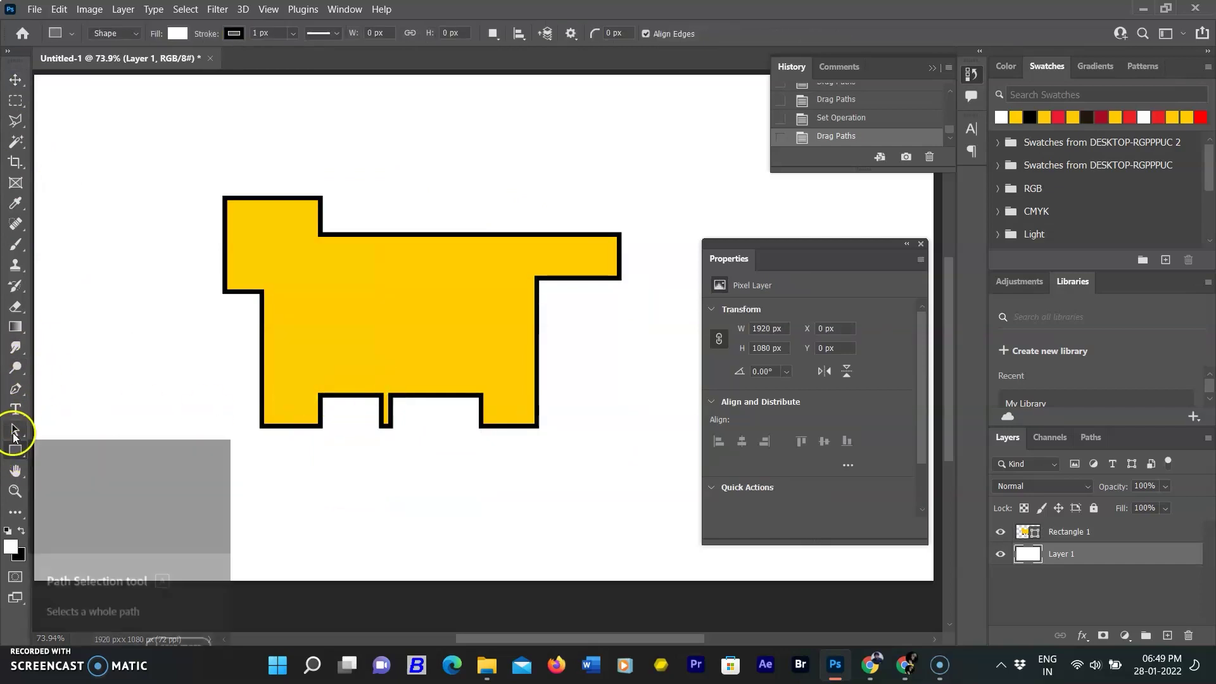
click(368, 397)
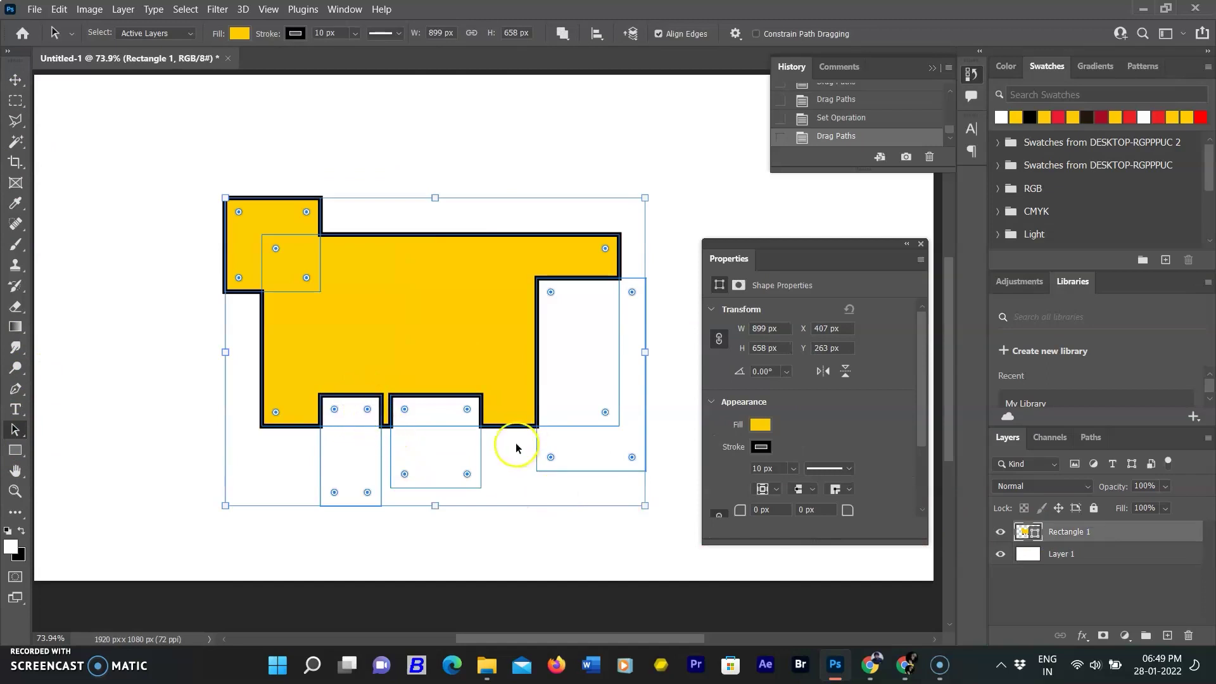
drag(584, 369, 411, 252)
click(578, 394)
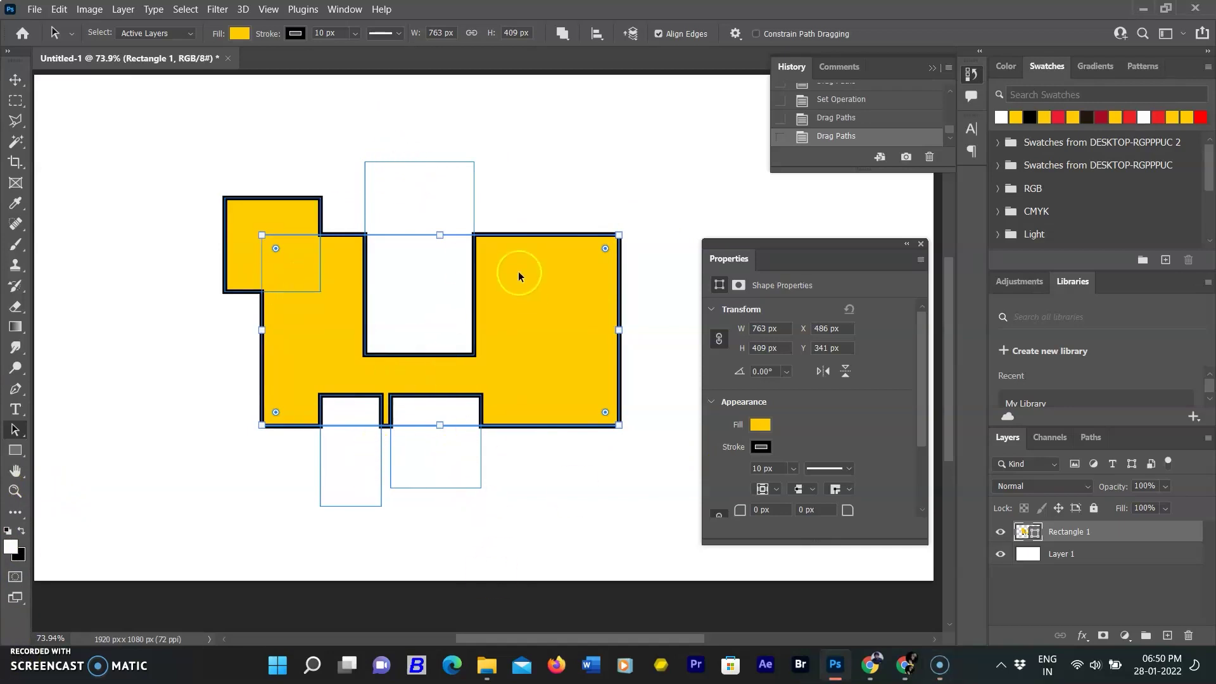
click(473, 164)
click(570, 33)
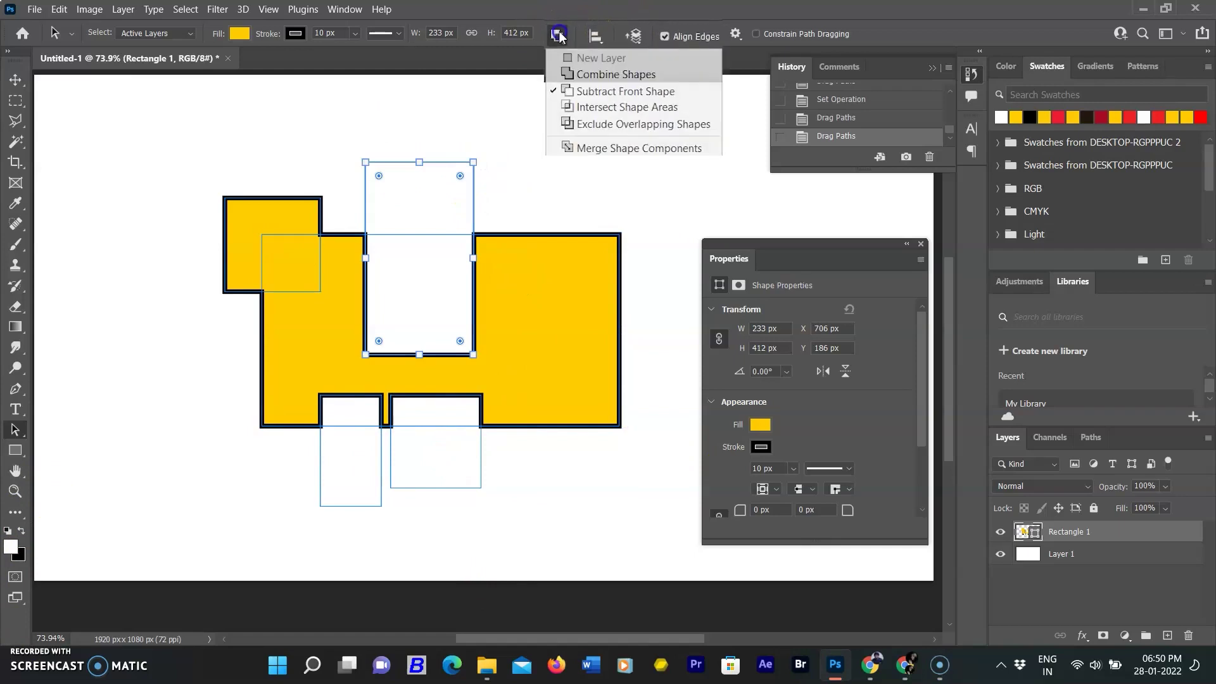
click(598, 121)
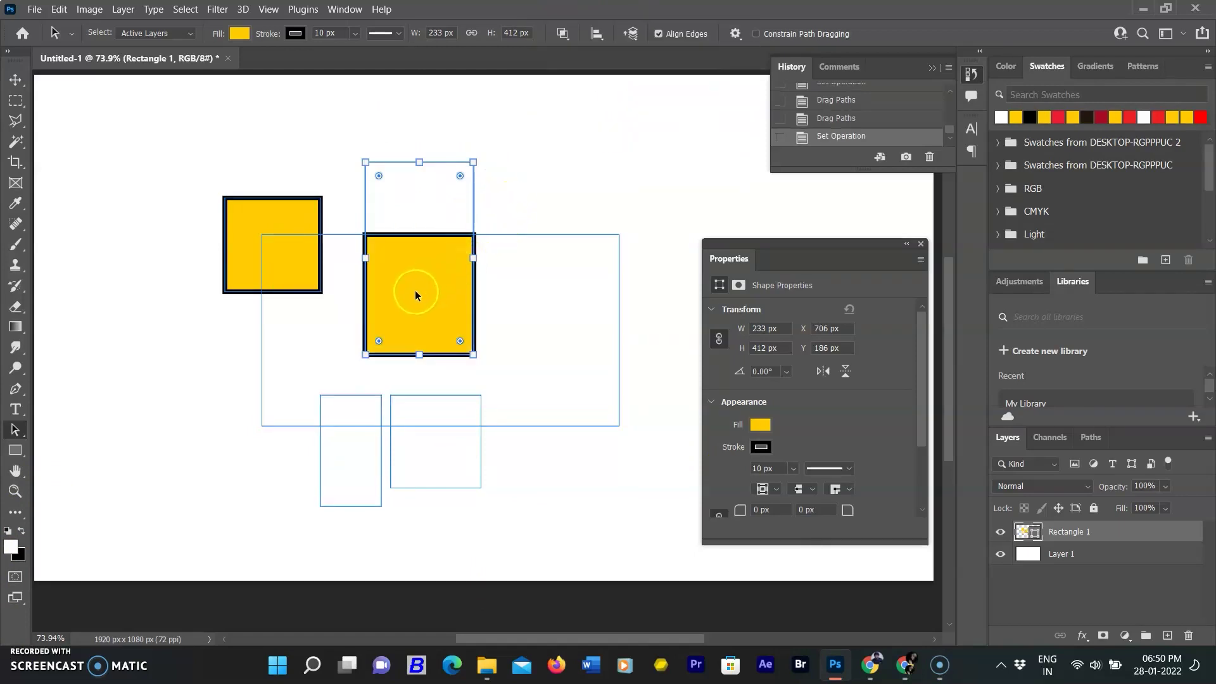
drag(408, 310, 545, 437)
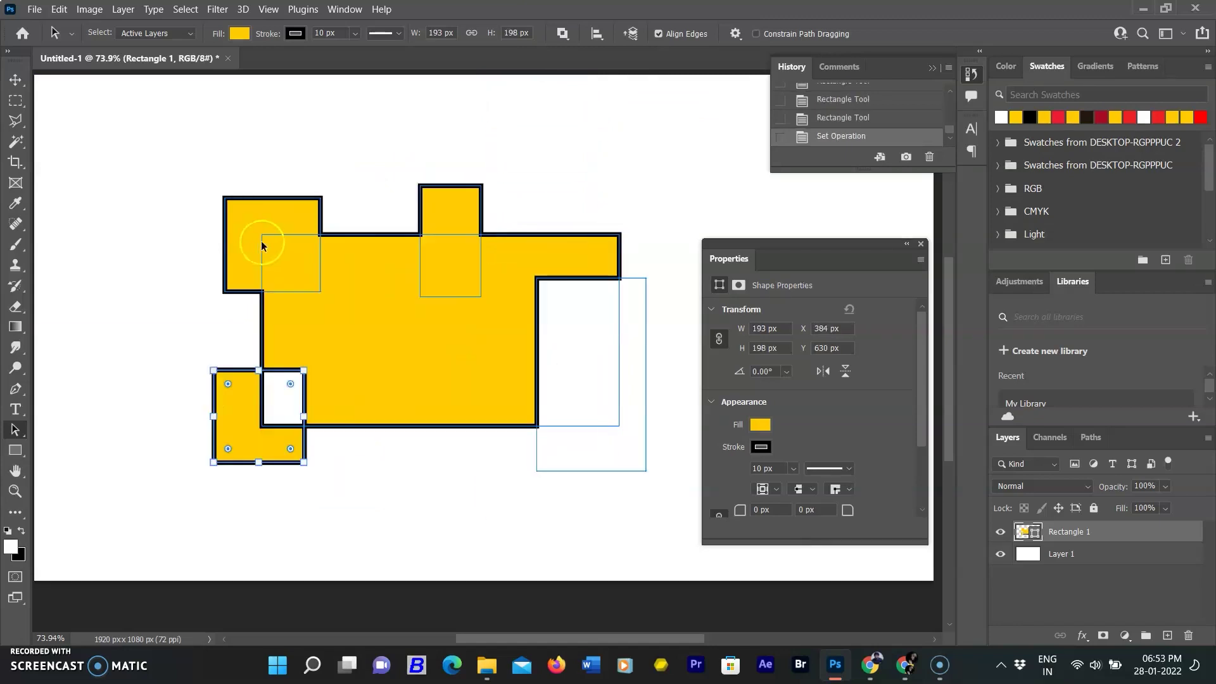
- Set the top-left and top-middle rectangle paths to Exclude Overlapping Shapes
click(225, 199)
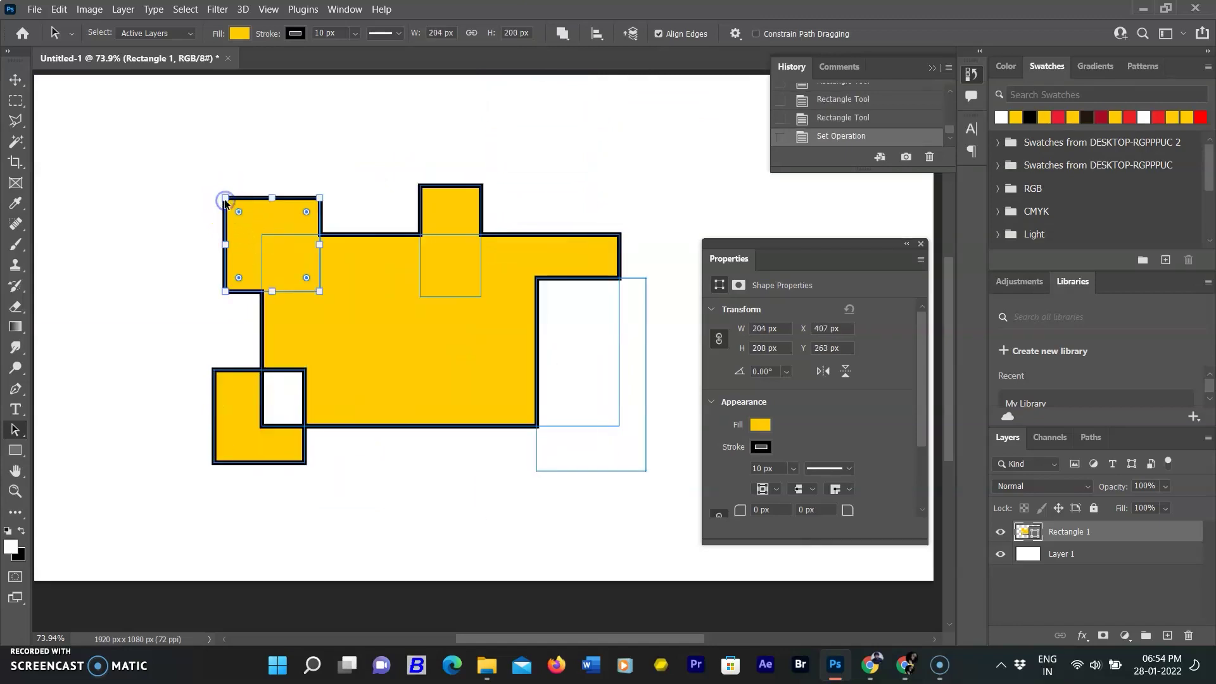
click(562, 33)
click(622, 115)
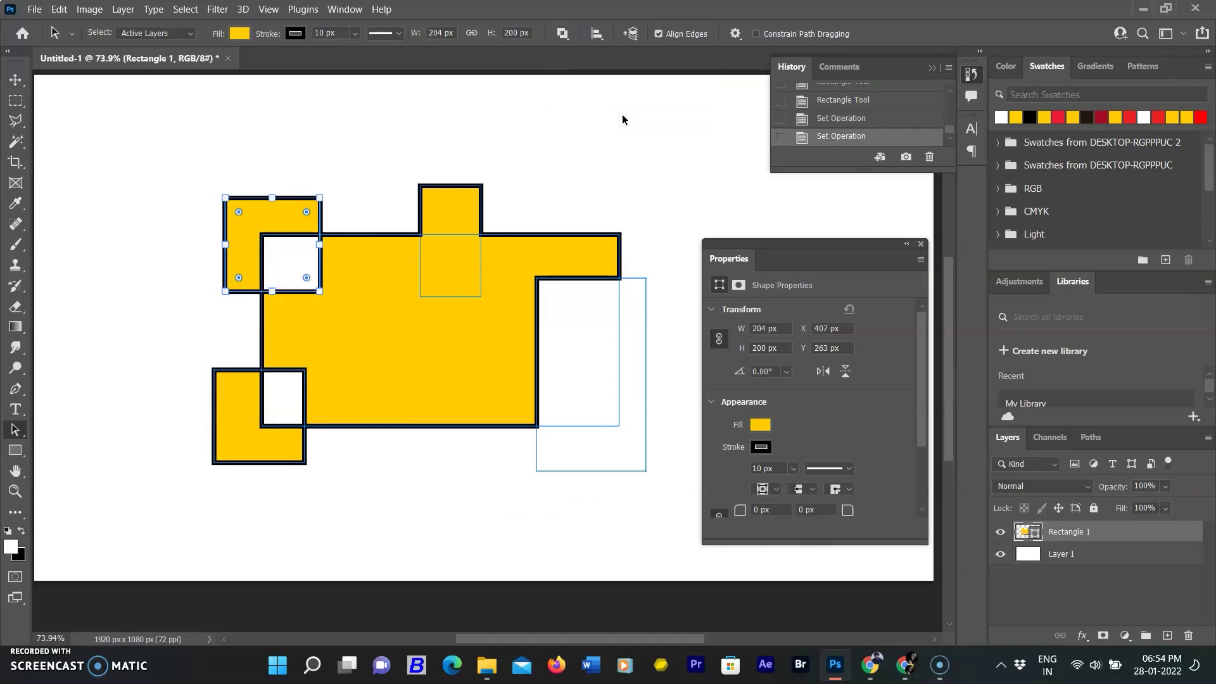
click(480, 194)
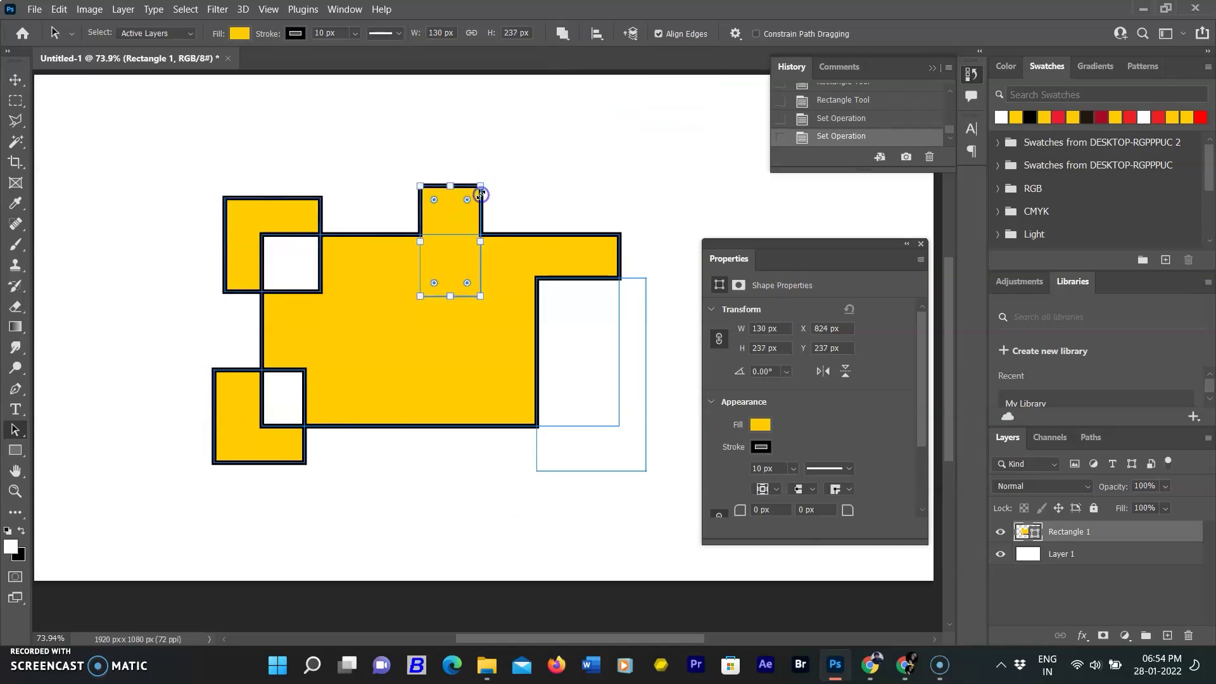
click(568, 39)
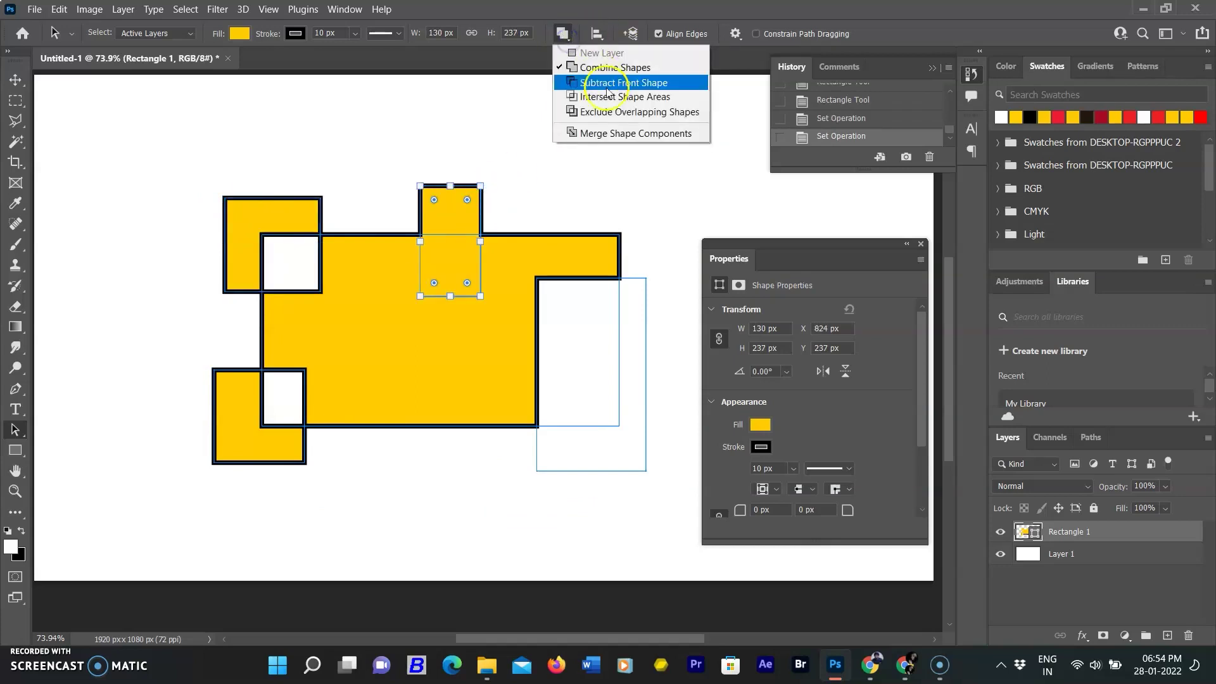
click(611, 124)
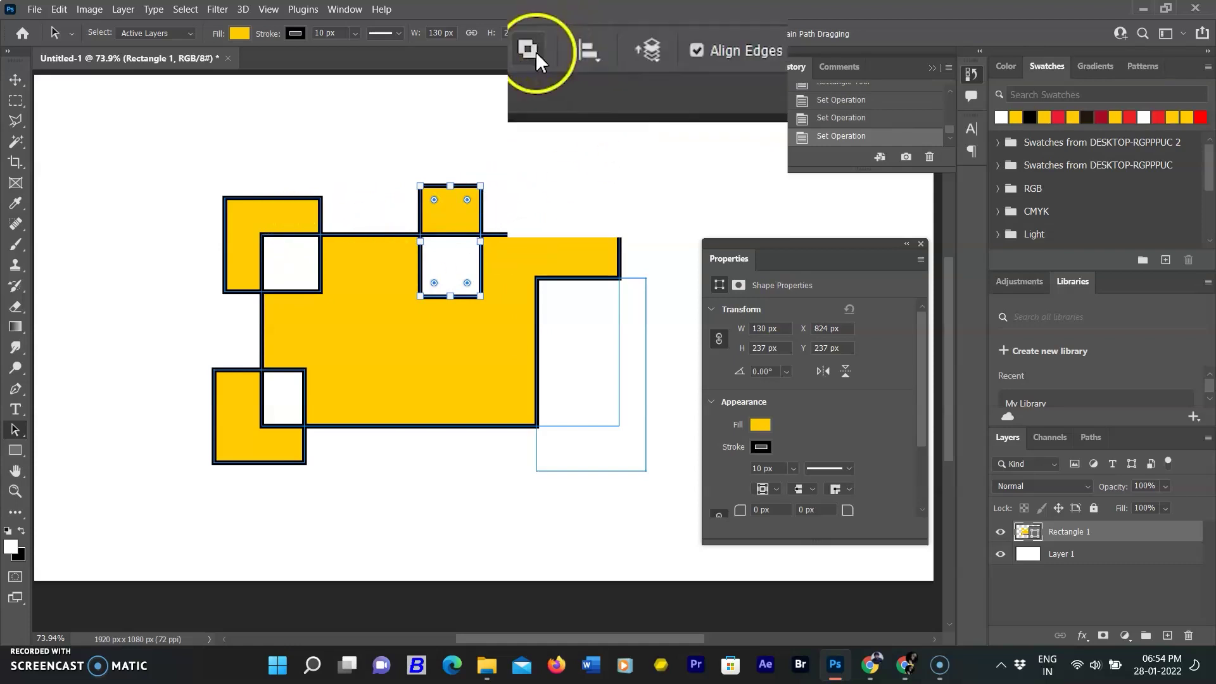
- Try Intersect Shape Areas, undo it, and go back to Exclude Overlapping Shapes
click(562, 33)
click(581, 161)
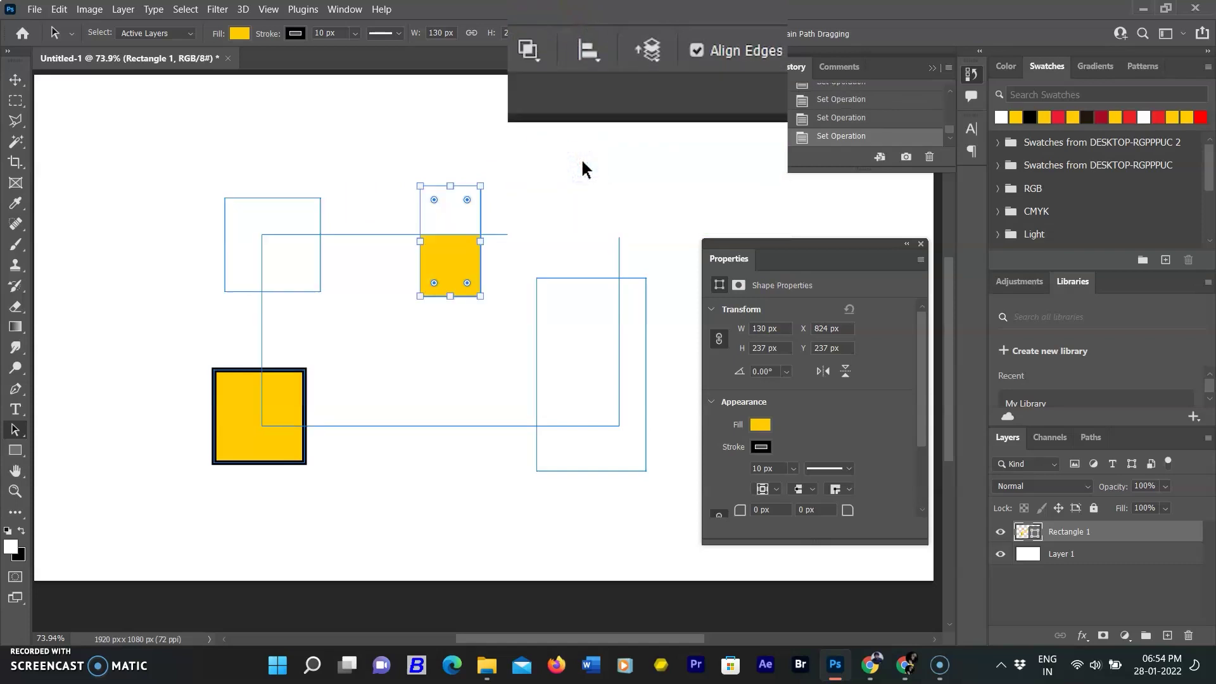
key(ctrl+z)
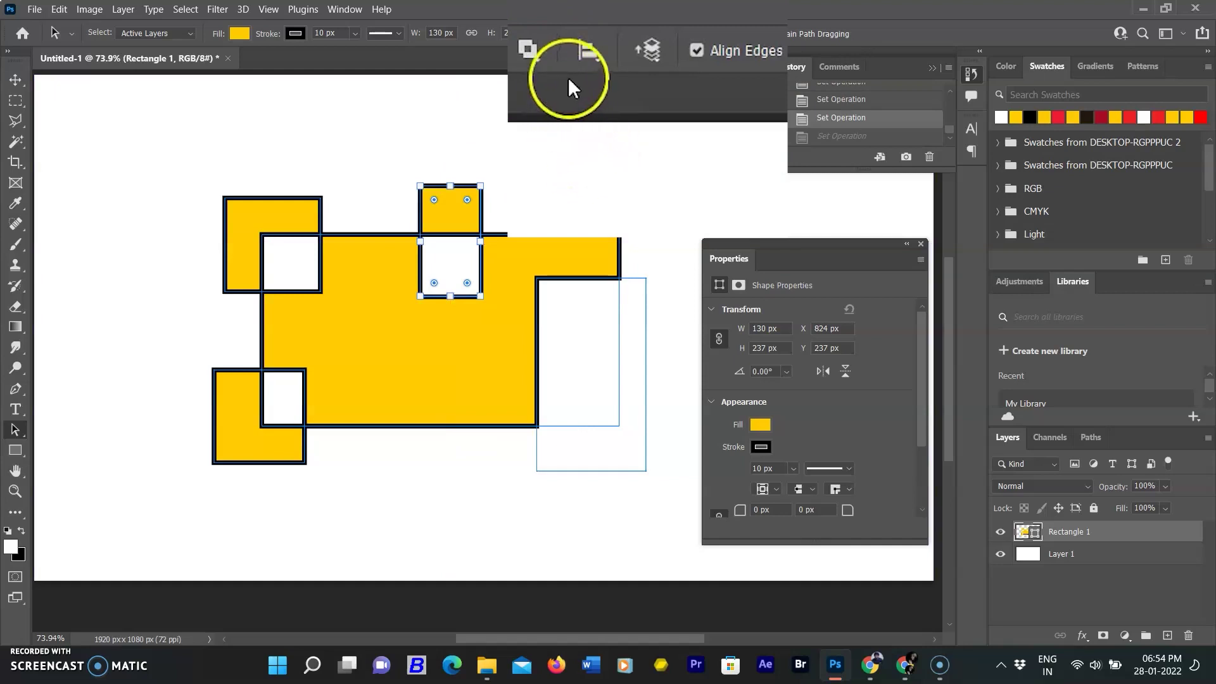
click(530, 51)
click(586, 173)
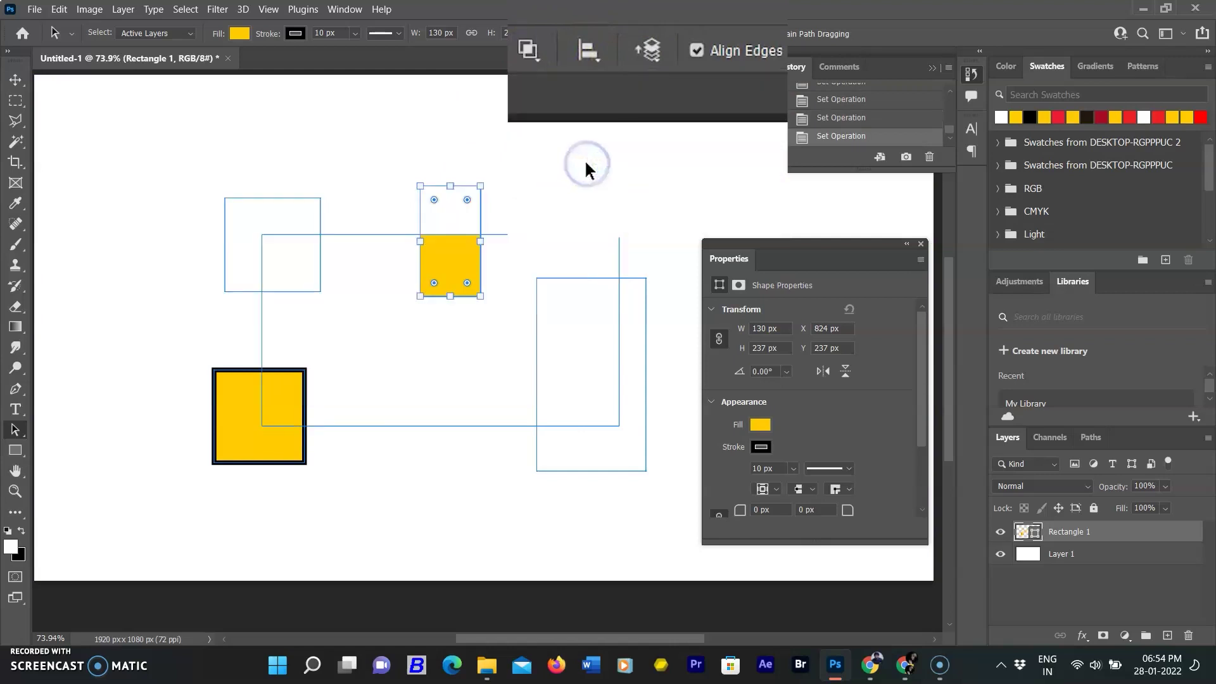
click(524, 48)
click(584, 190)
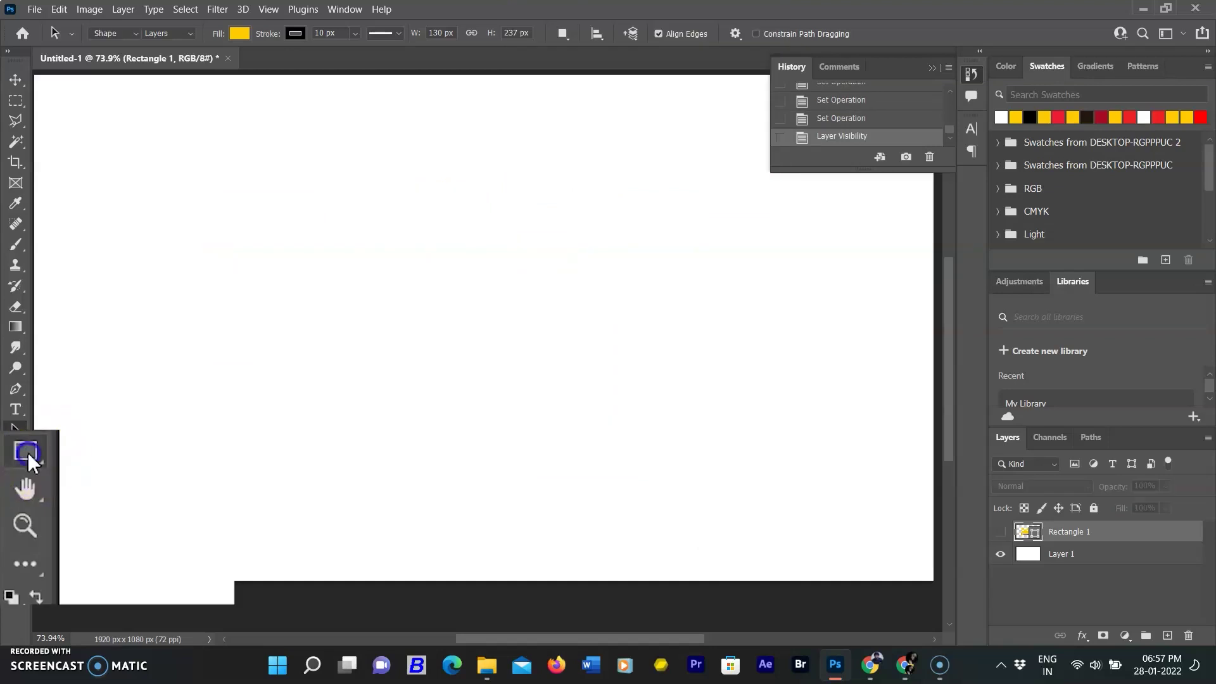
right_click(15, 450)
click(60, 451)
- Draw a yellow ellipse and enlarge it to 428 × 409 px
drag(334, 237, 510, 396)
click(934, 241)
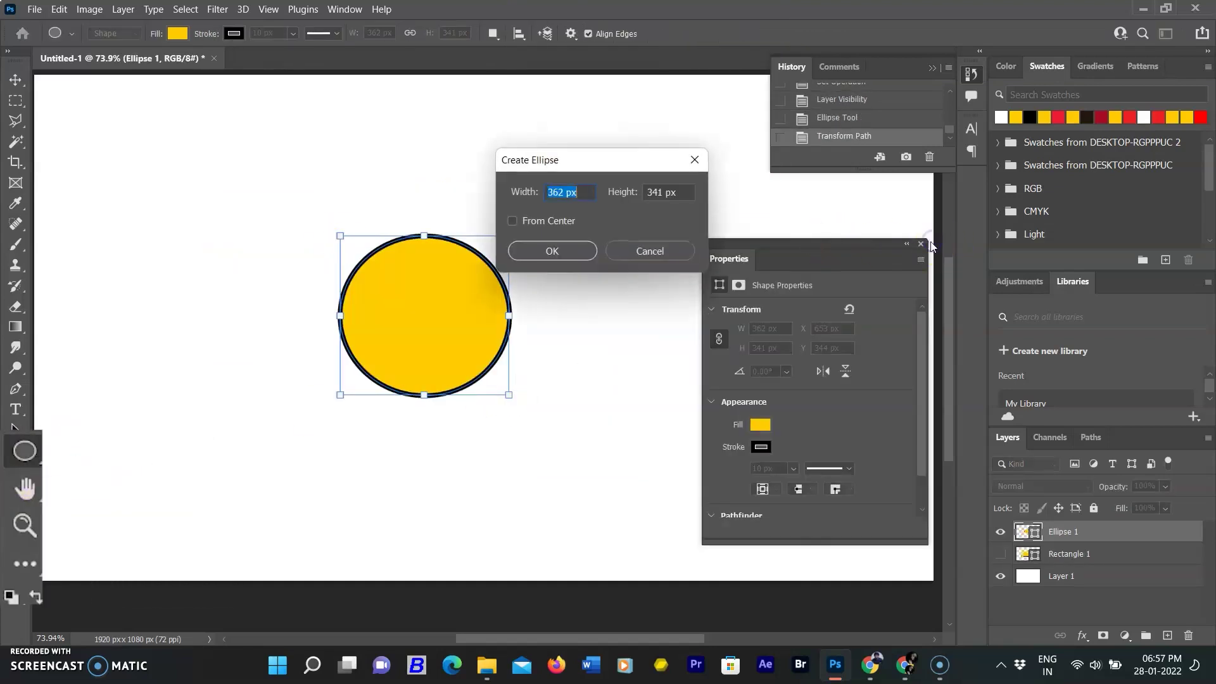
click(667, 254)
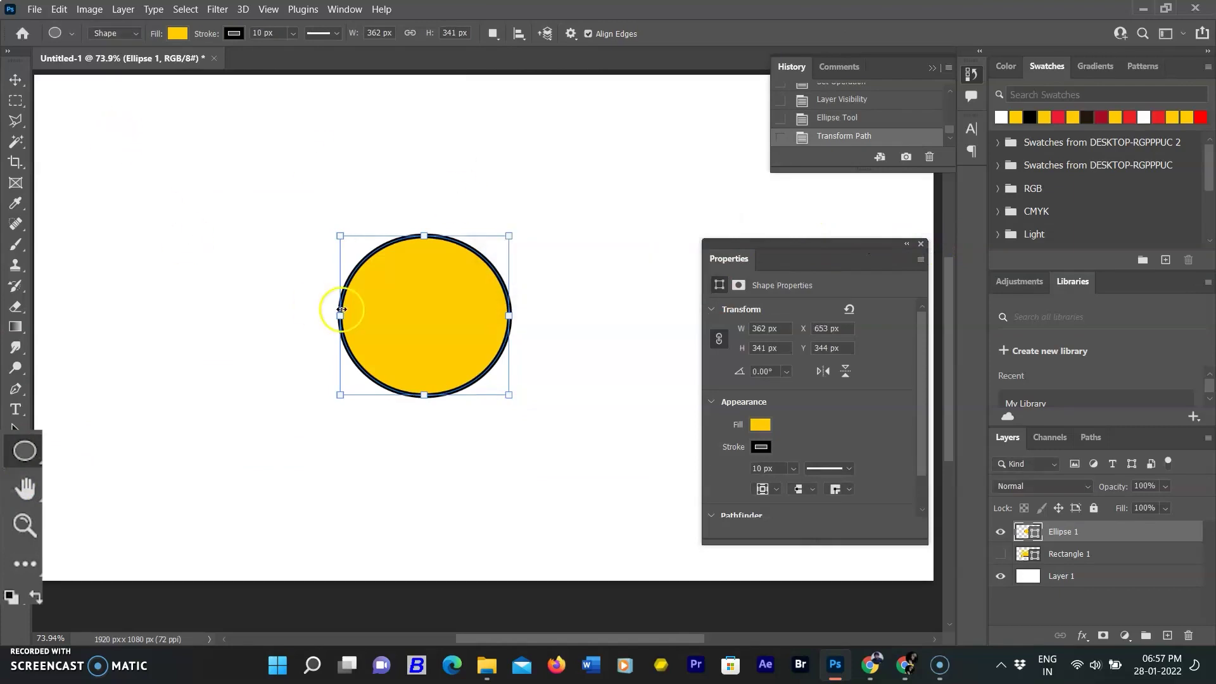
drag(508, 396, 540, 426)
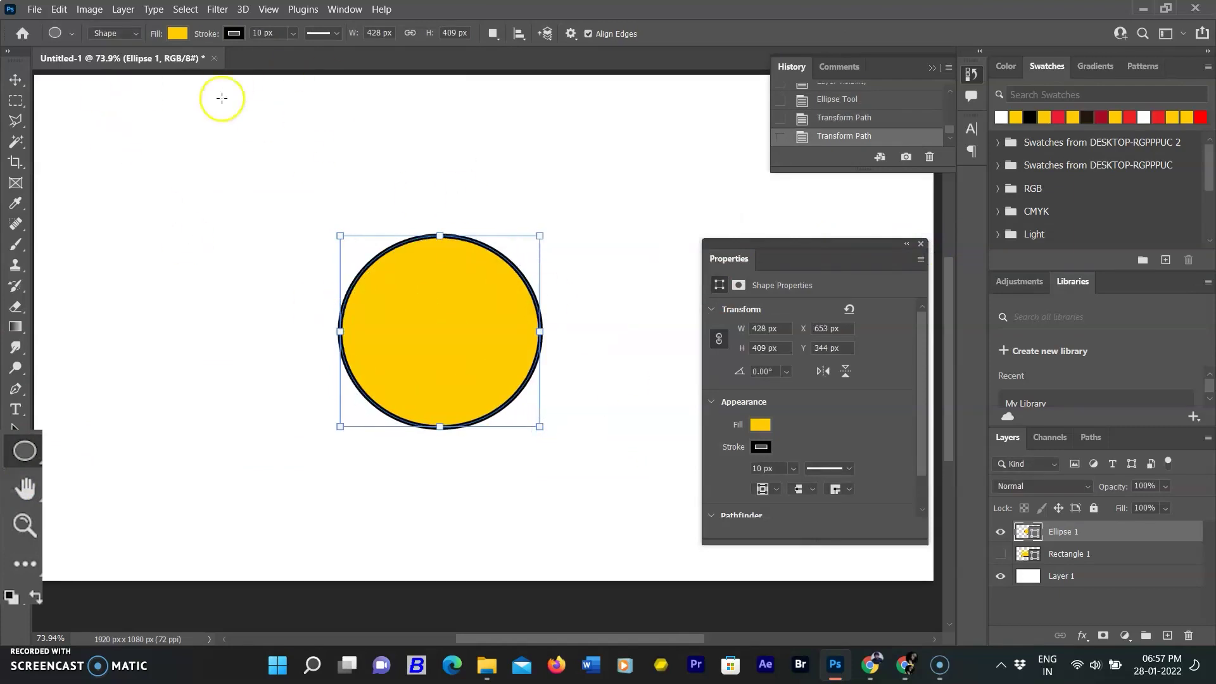
- Give the ellipse a 20 px gold gradient outline angled at 138 degrees
click(760, 446)
click(786, 389)
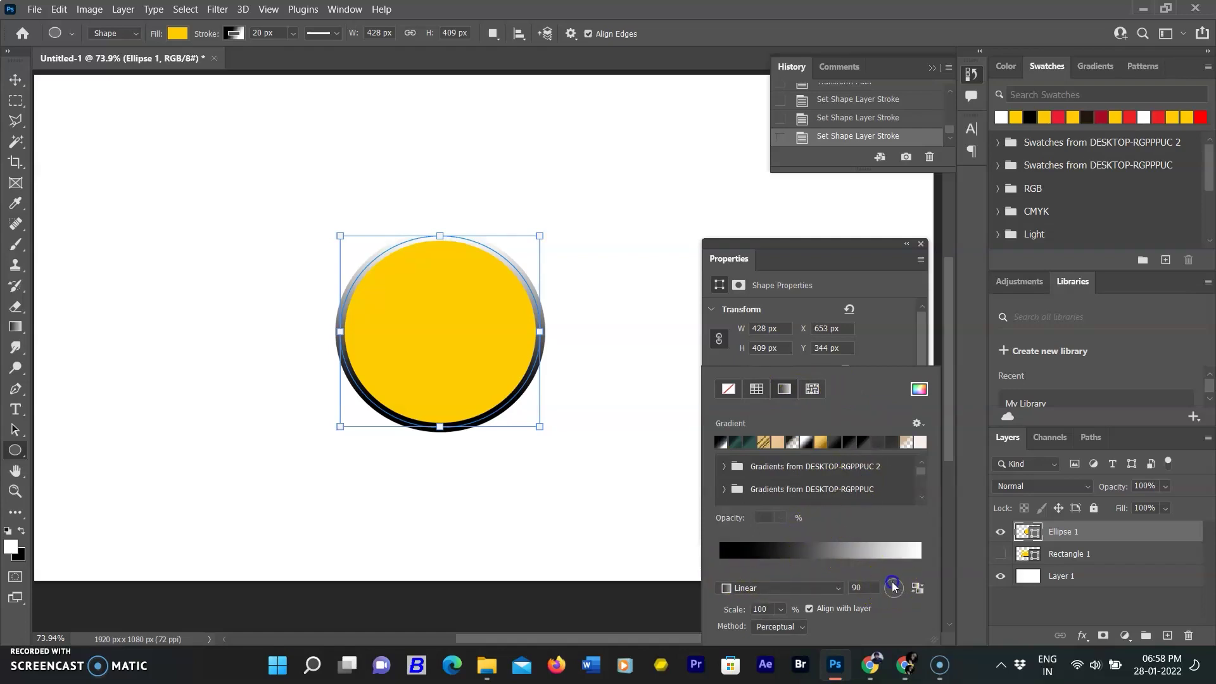
drag(892, 589, 894, 587)
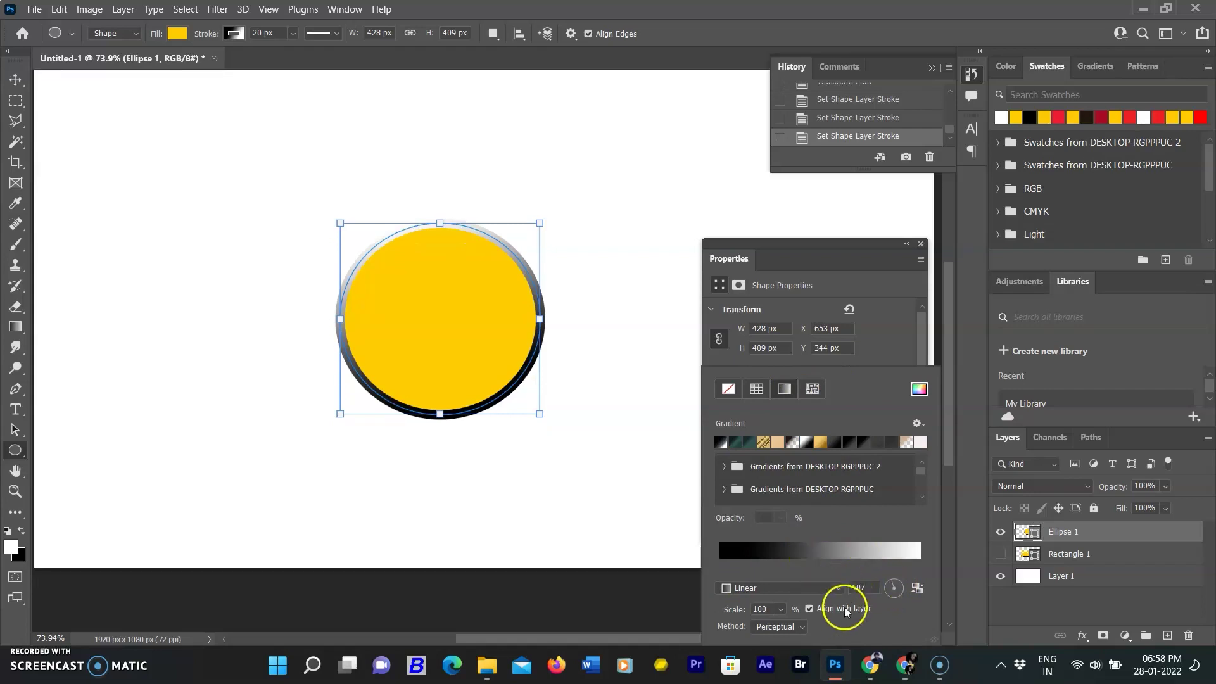
click(784, 609)
click(821, 441)
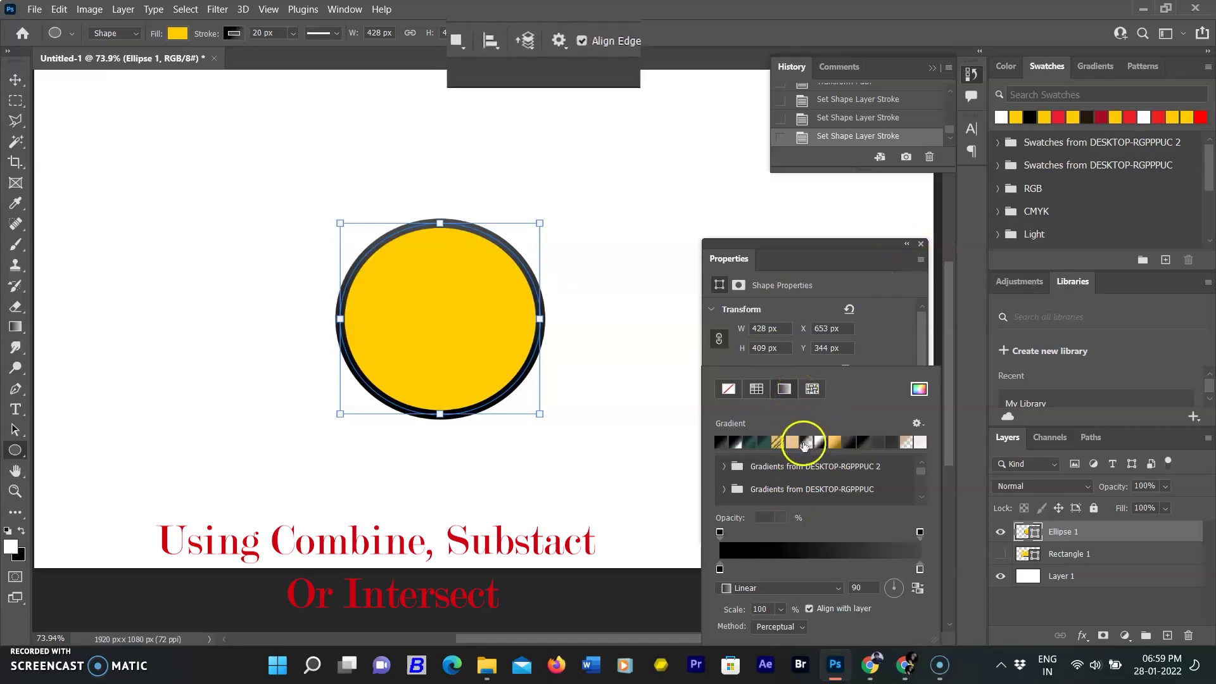
click(920, 243)
scroll(555, 383, up, 1)
scroll(555, 383, down, 1)
click(406, 50)
click(649, 38)
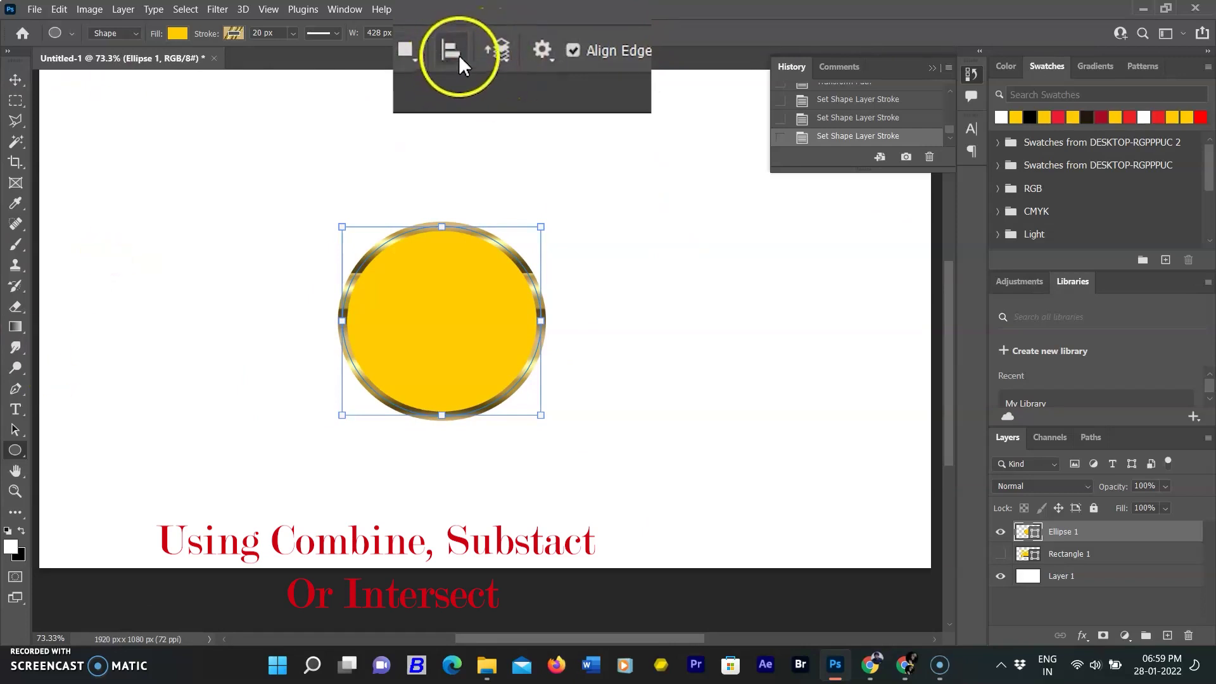
- With Combine Shapes, draw a larger second ellipse overlapping the first circle
click(410, 52)
click(489, 106)
drag(474, 240, 617, 397)
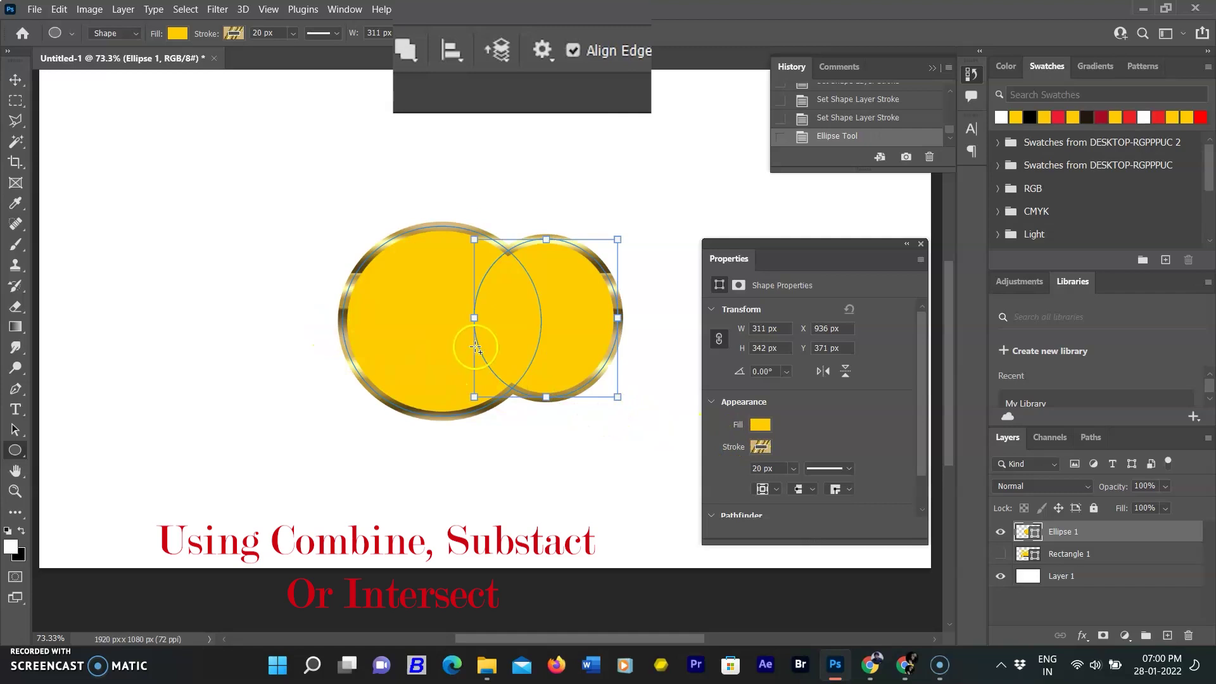
key(ctrl+z)
drag(447, 235, 653, 427)
click(921, 243)
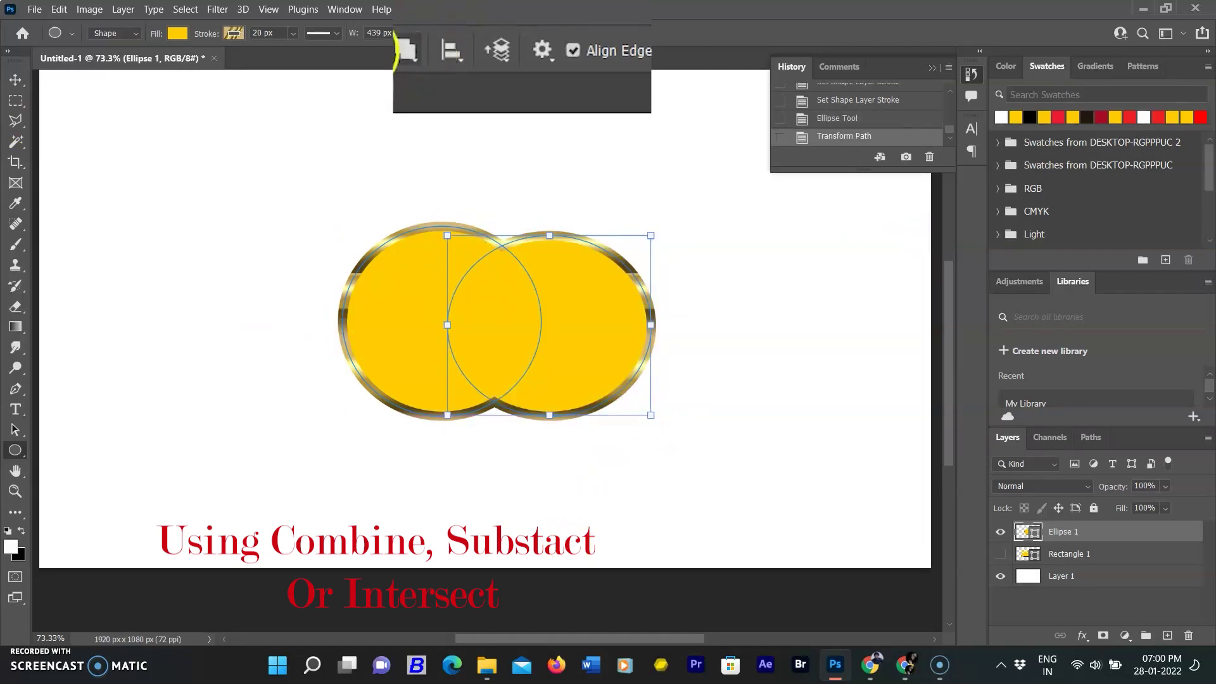
- Try Subtract, Intersect, then Exclude Overlapping Shapes on the circles, and hide Ellipse 1
click(404, 51)
click(439, 131)
click(405, 51)
click(470, 155)
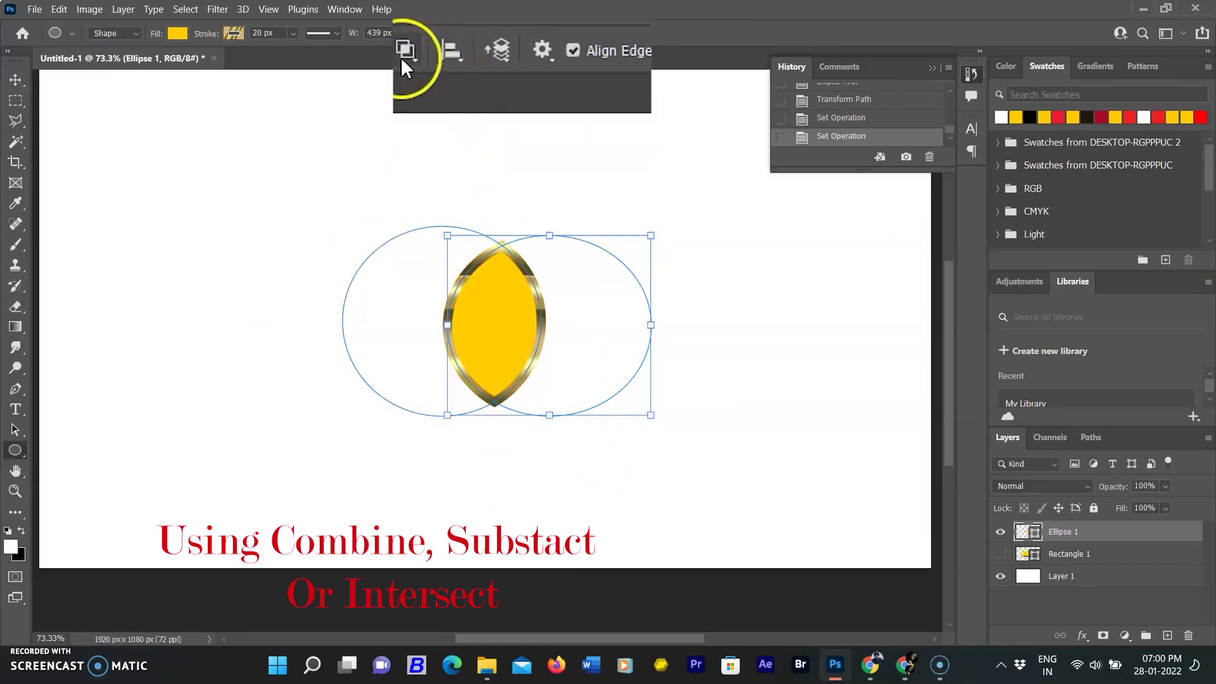
click(403, 52)
click(459, 181)
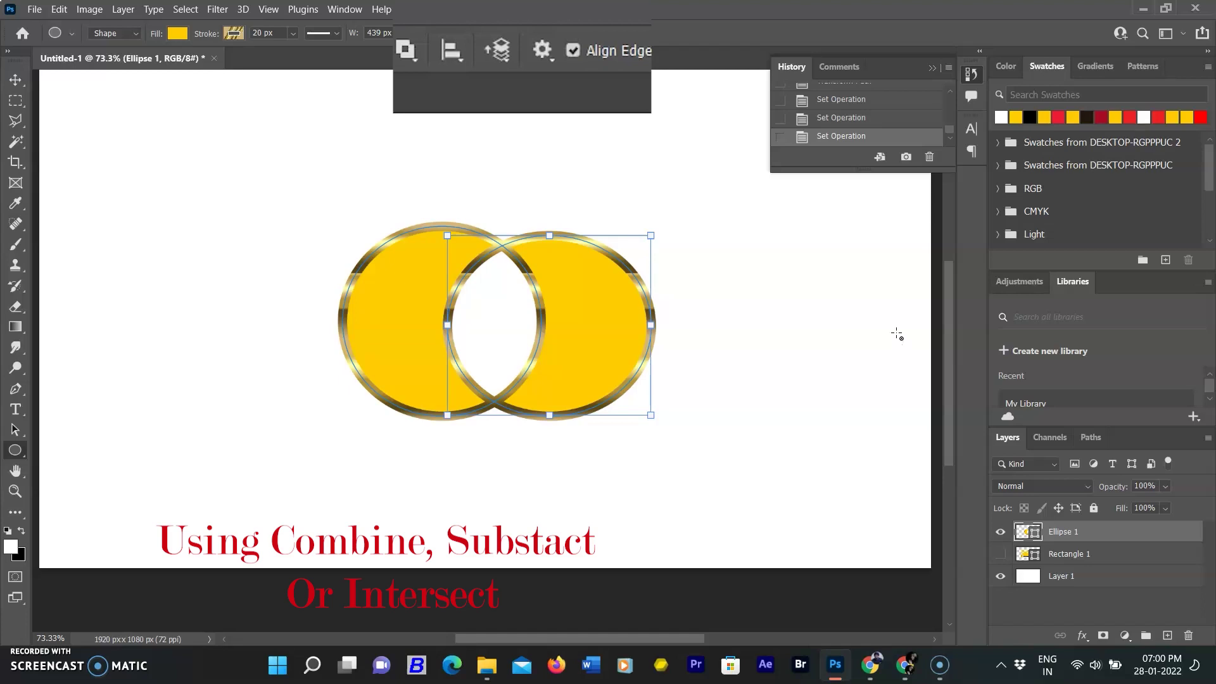
click(1001, 531)
right_click(15, 450)
- Draw a triangle with a black outline, then delete the triangle layer
click(76, 476)
drag(421, 194, 598, 491)
click(760, 453)
click(746, 429)
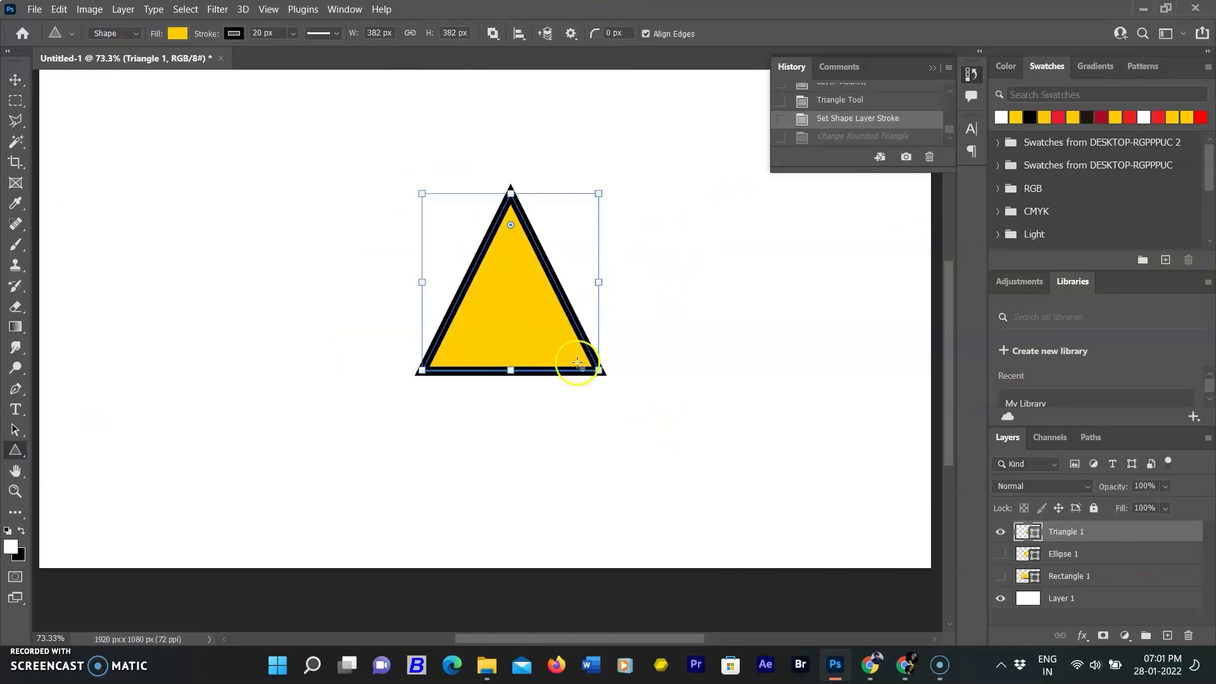
click(571, 33)
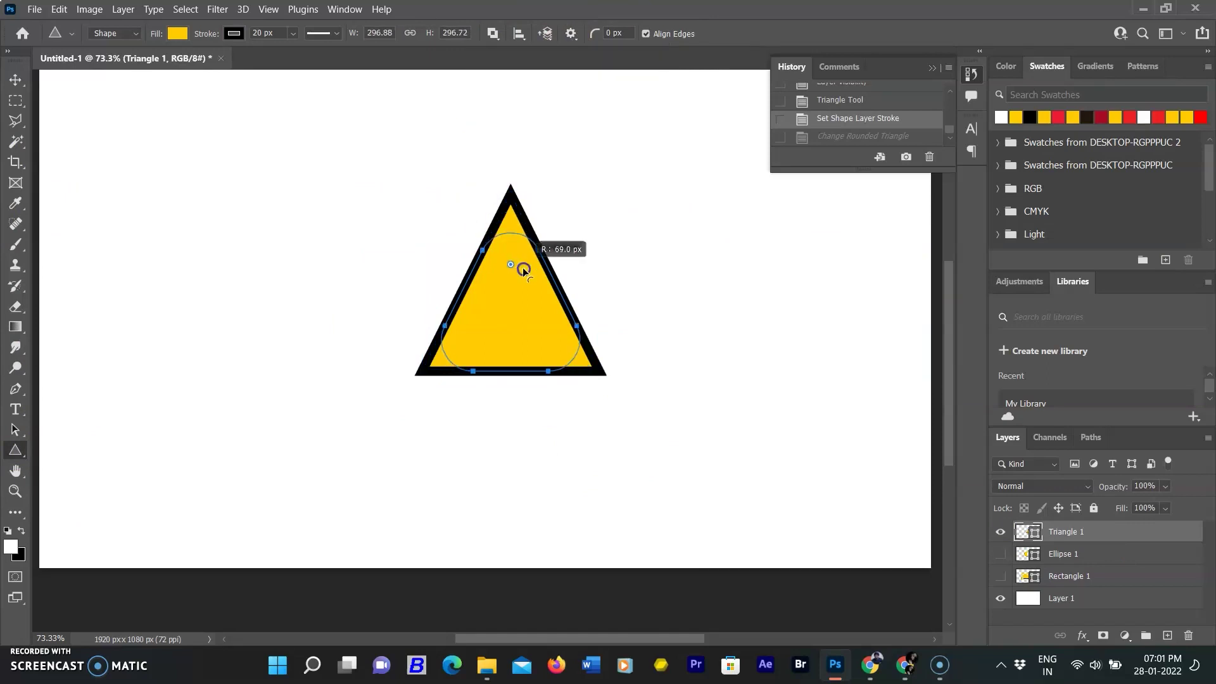
key(Delete)
- Draw a yellow 8-sided octagon in the upper left with the Polygon tool
right_click(15, 450)
click(76, 490)
drag(298, 270, 399, 345)
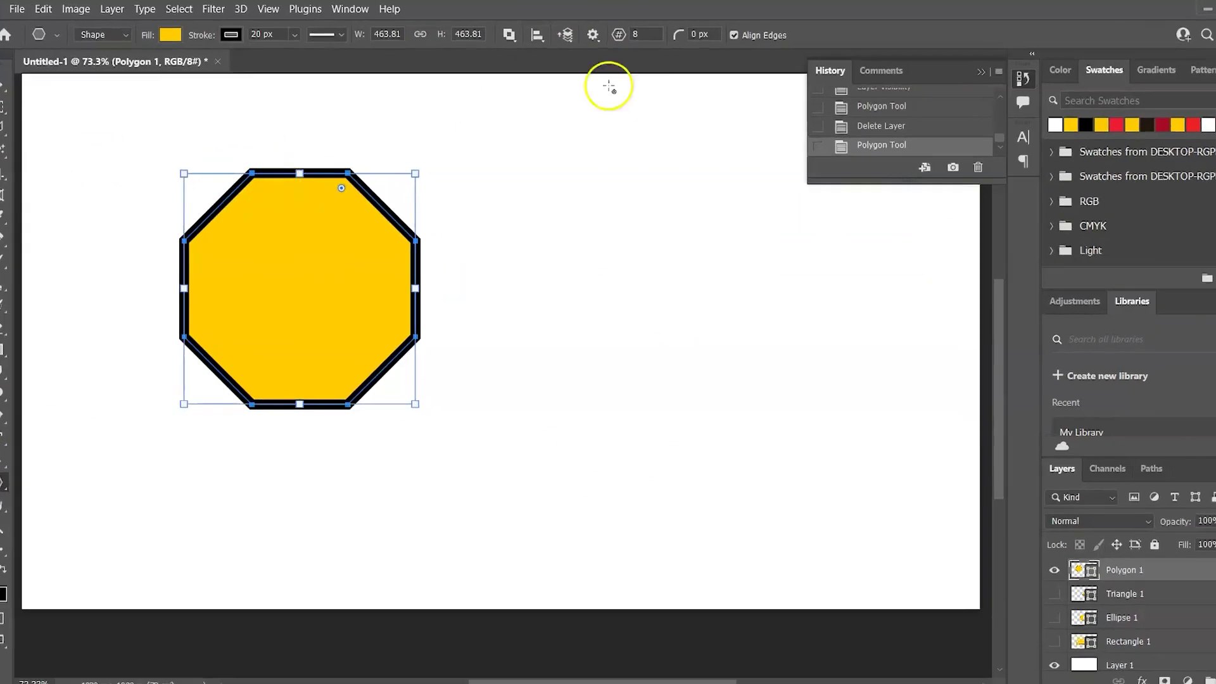
- Set Star Ratio to 70% and draw an eight-point star right of the octagon
click(593, 35)
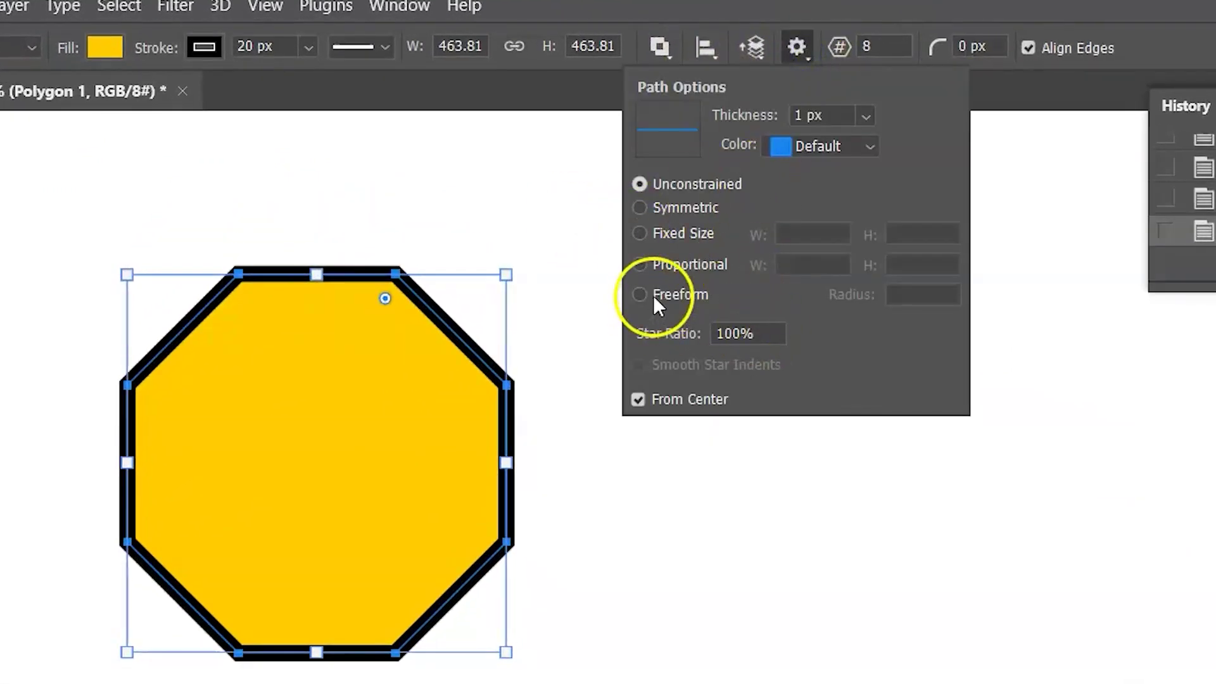
drag(648, 331, 682, 344)
text(70)
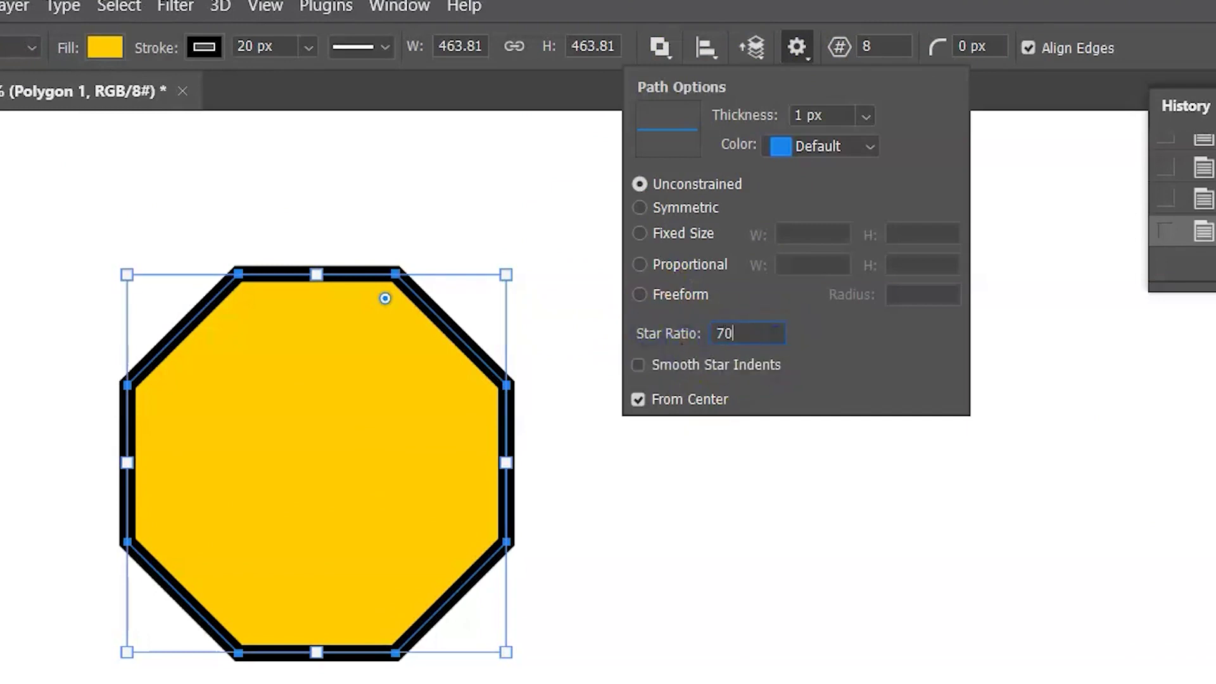
key(Return)
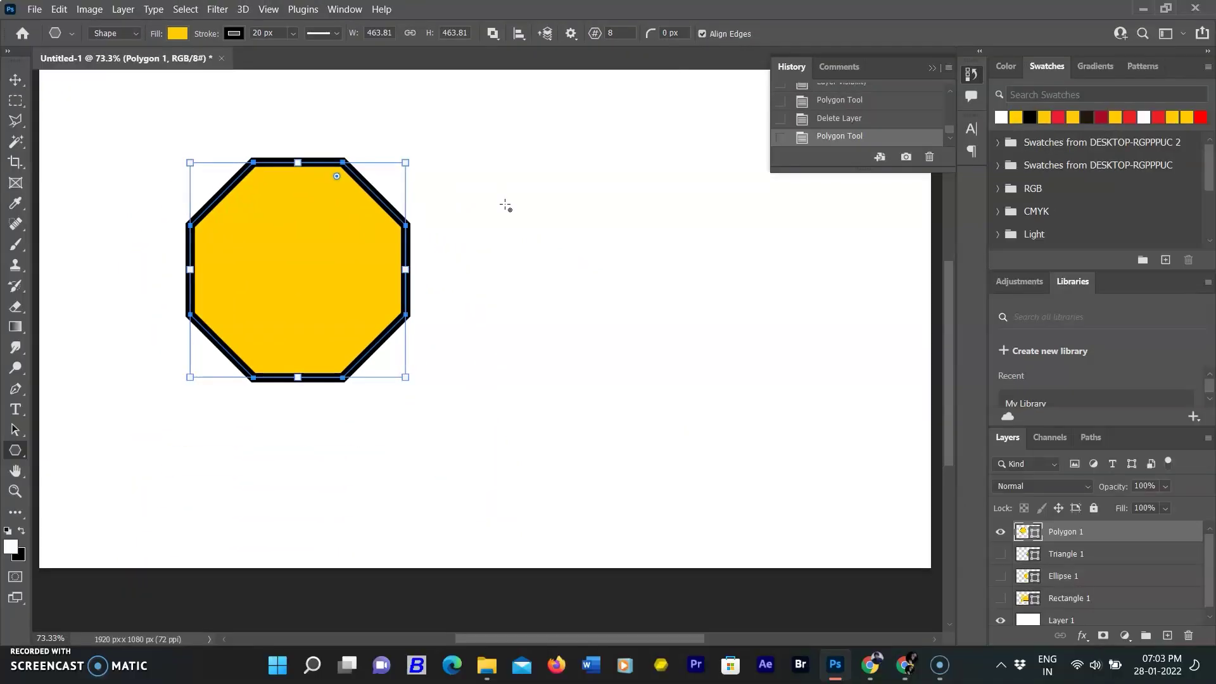
drag(535, 259, 612, 360)
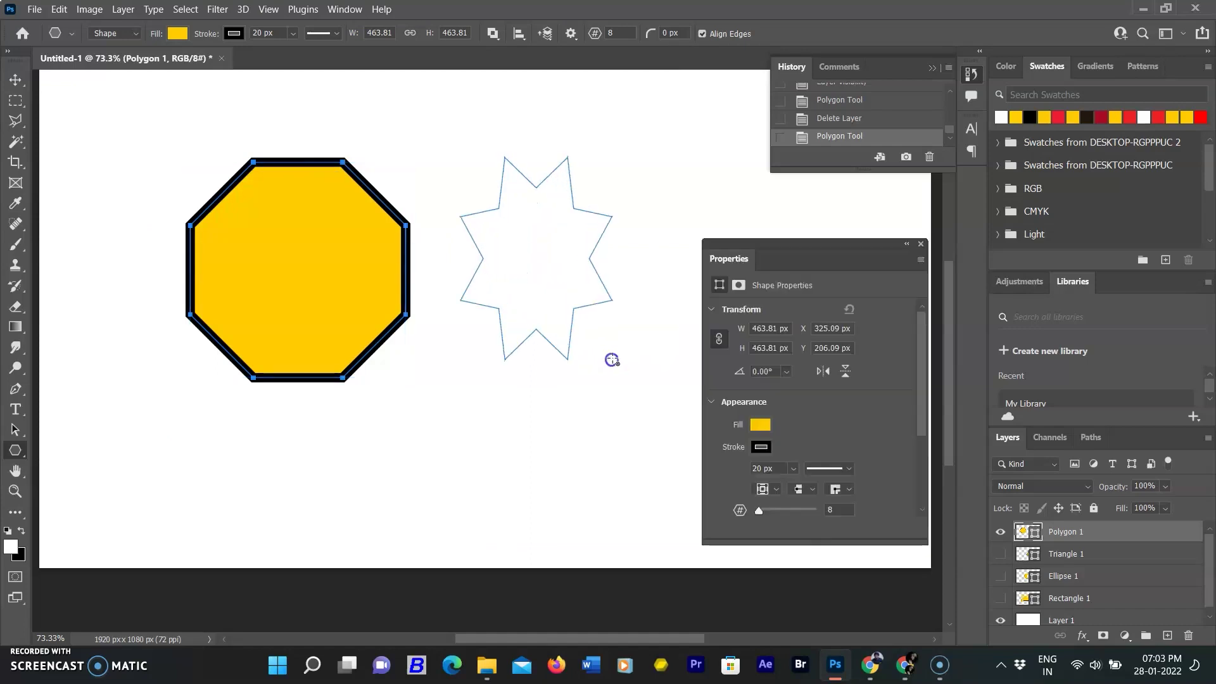
click(920, 244)
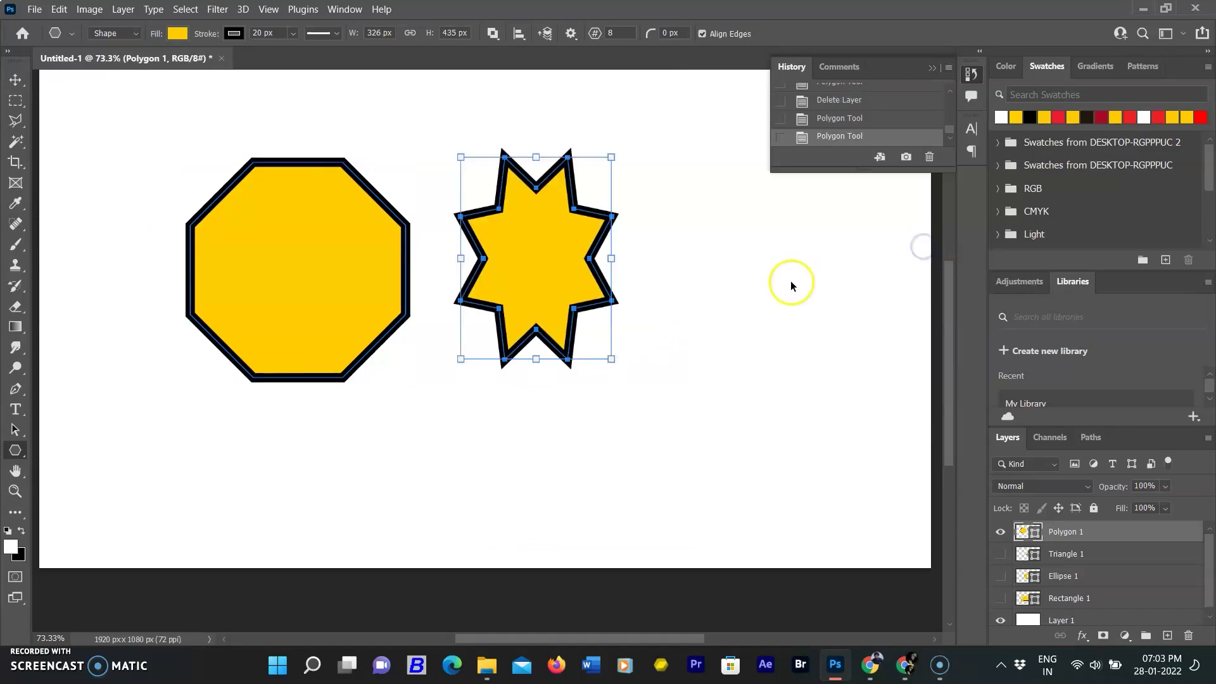
key(ctrl+z)
drag(573, 224, 669, 319)
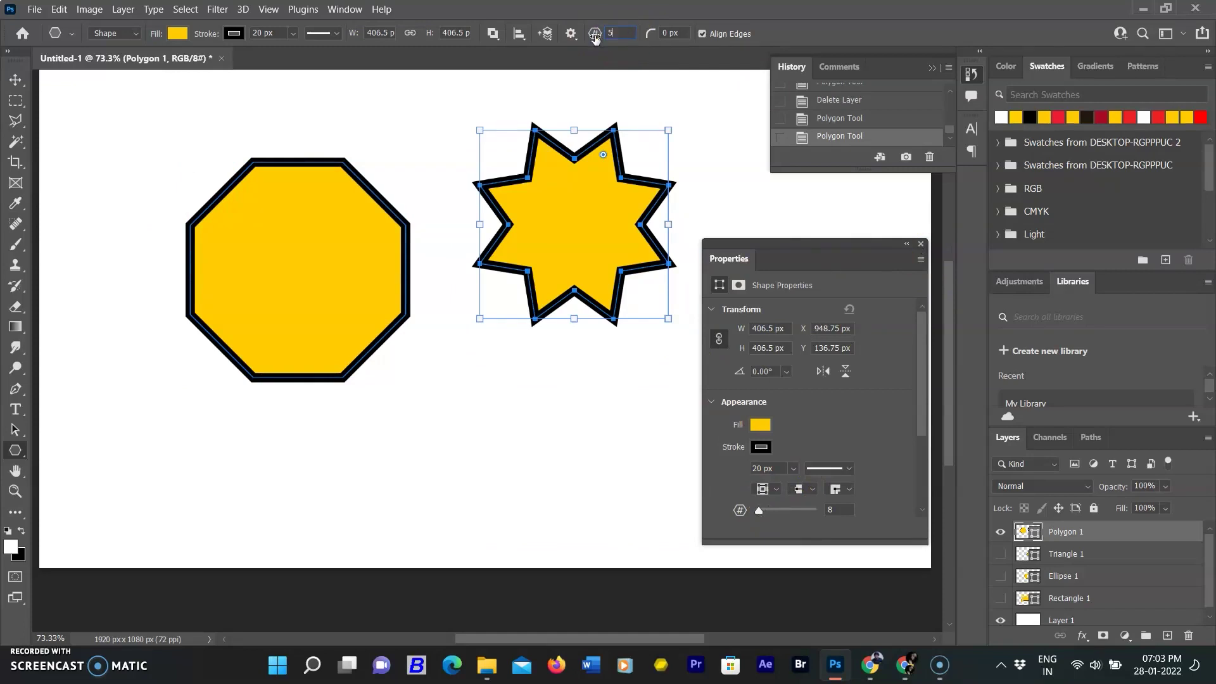
- Draw a five-point star below and a smaller smooth-indent star at the lower left
click(920, 244)
drag(510, 415, 605, 502)
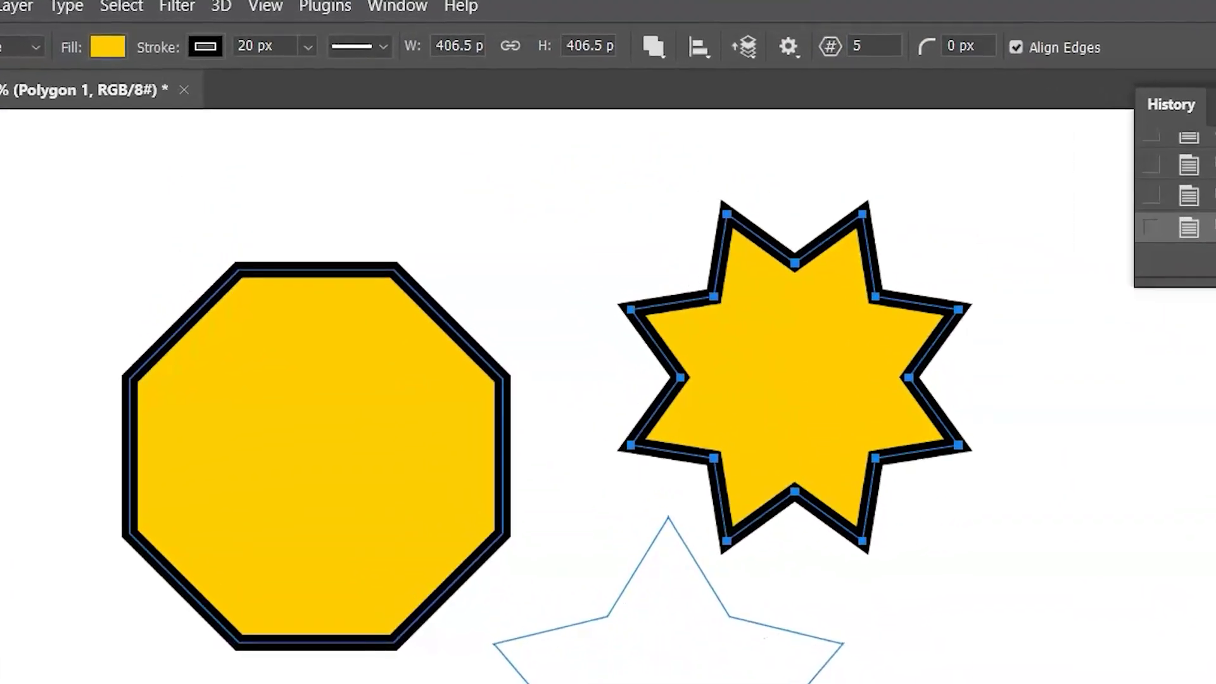
drag(852, 683, 851, 683)
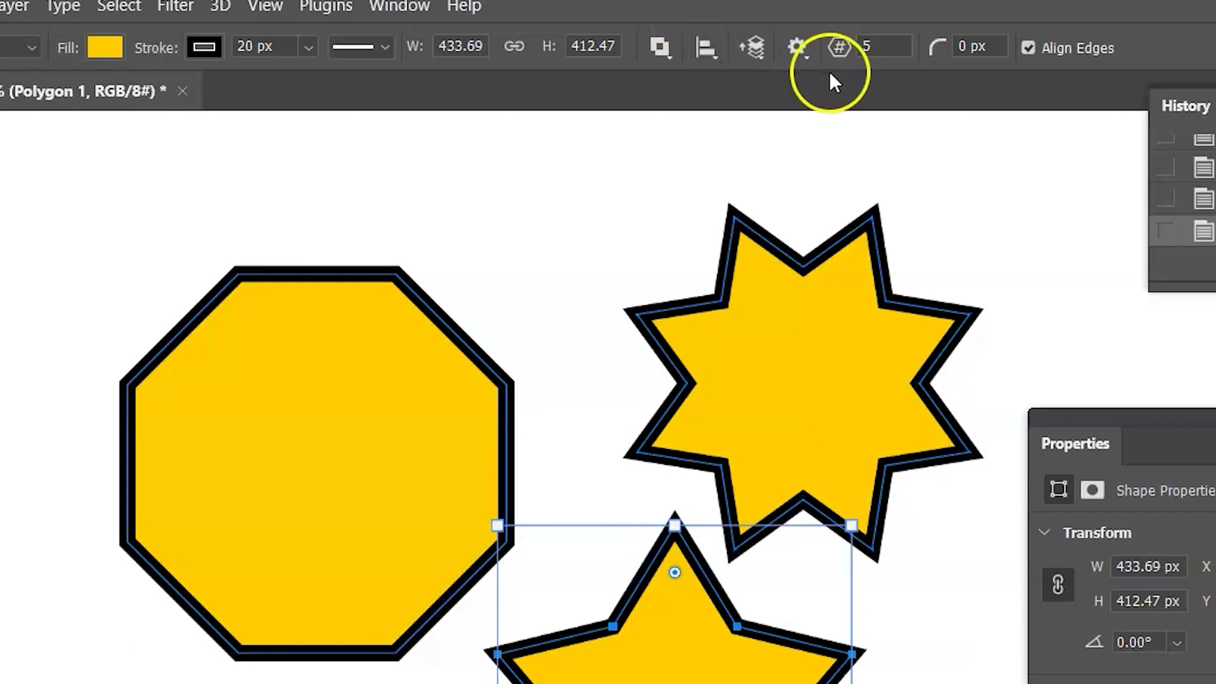
click(797, 47)
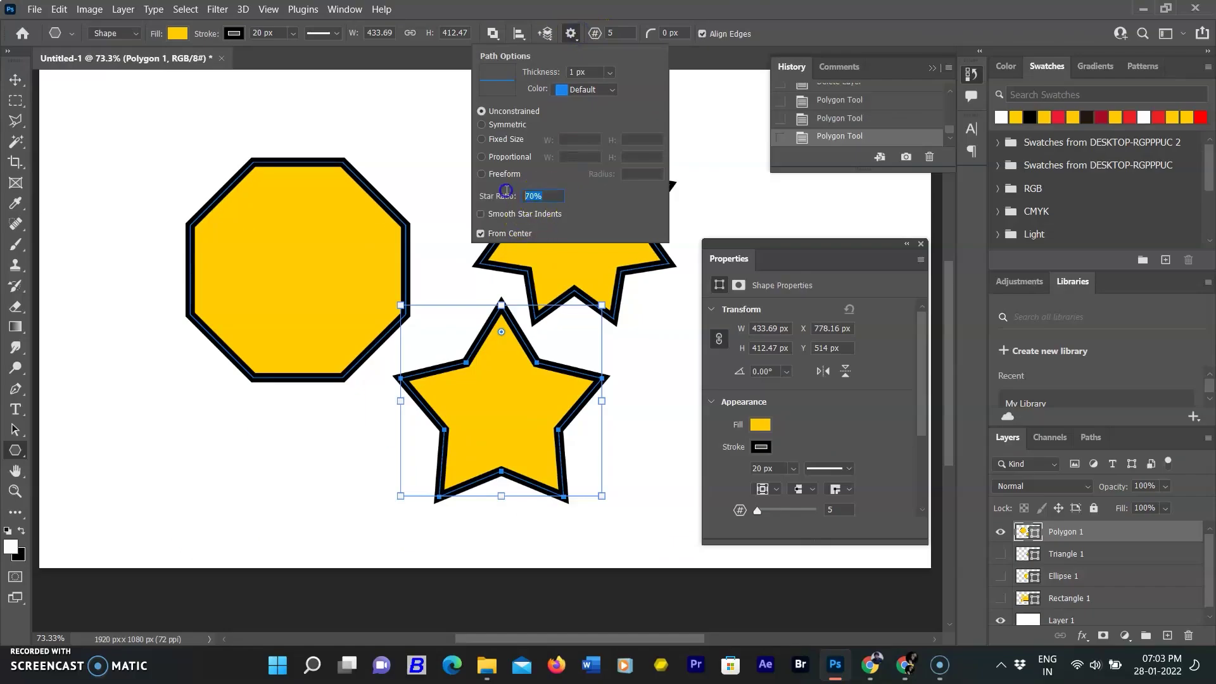
key(Return)
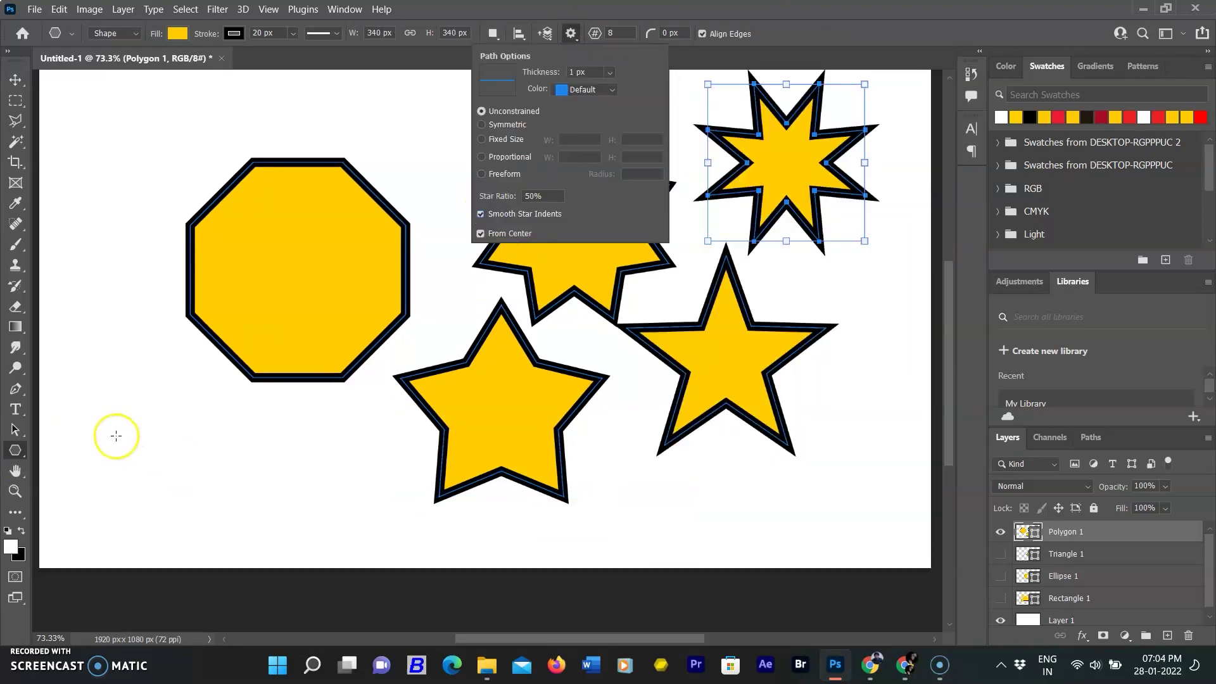
drag(113, 428, 176, 479)
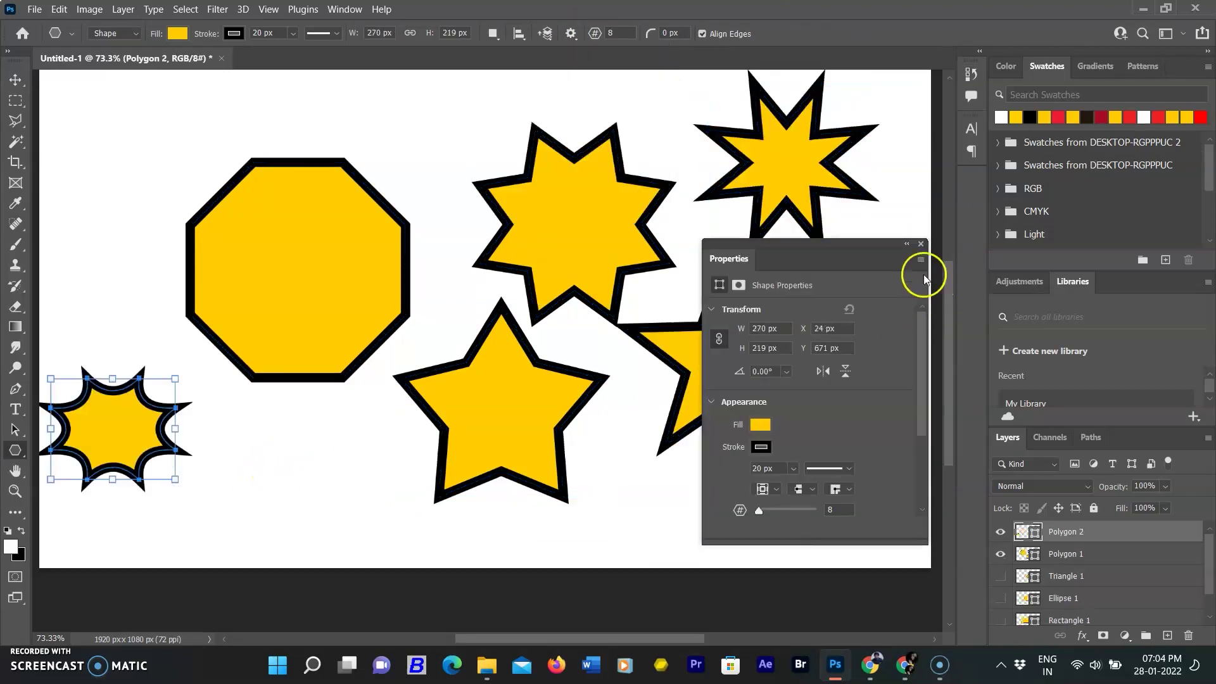
click(922, 243)
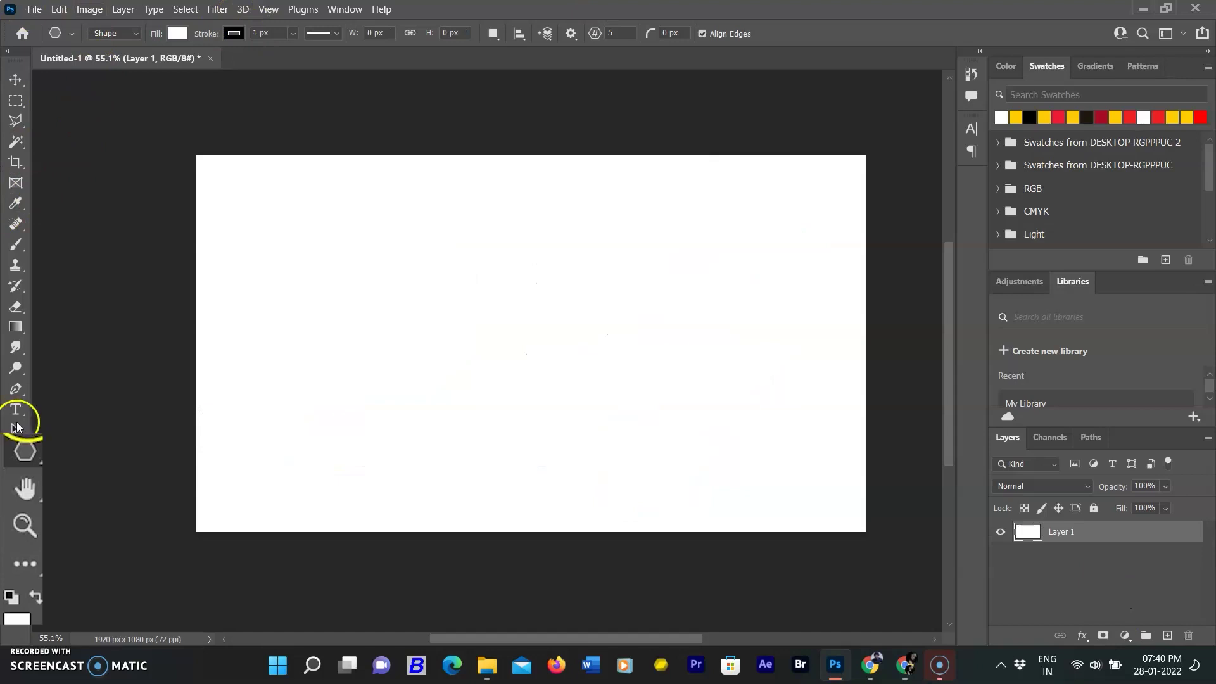
- Switch to the Custom Shape Tool from the shape tools flyout
click(33, 454)
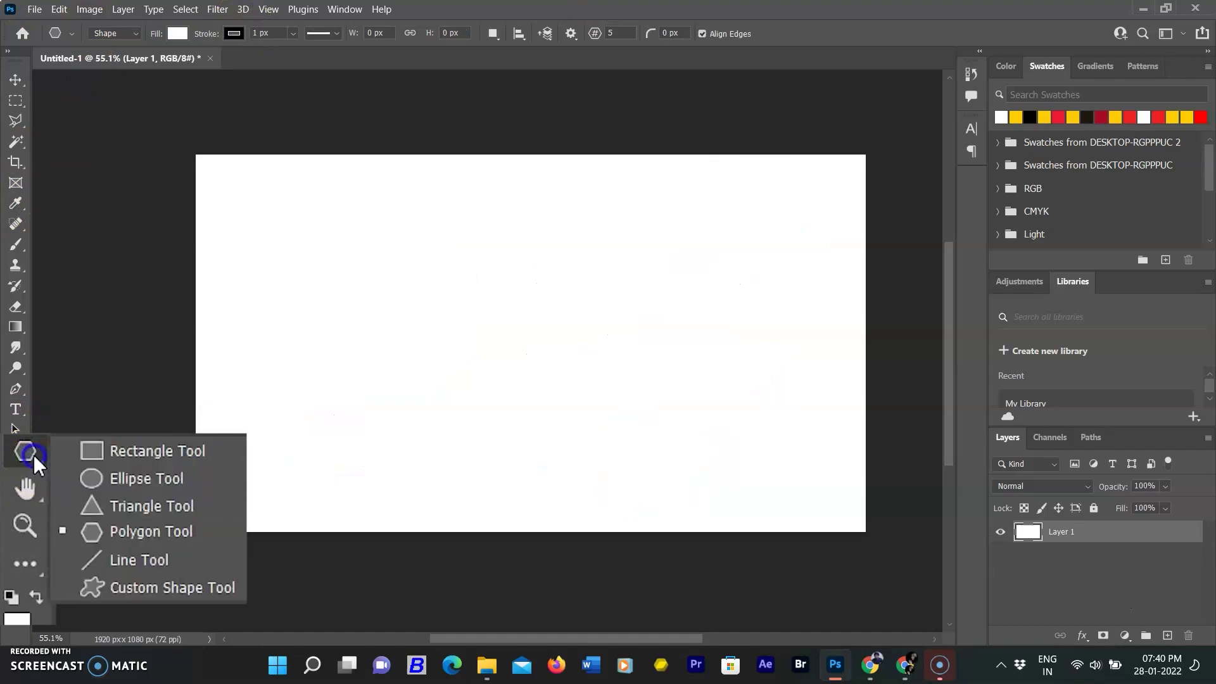
drag(33, 454, 149, 574)
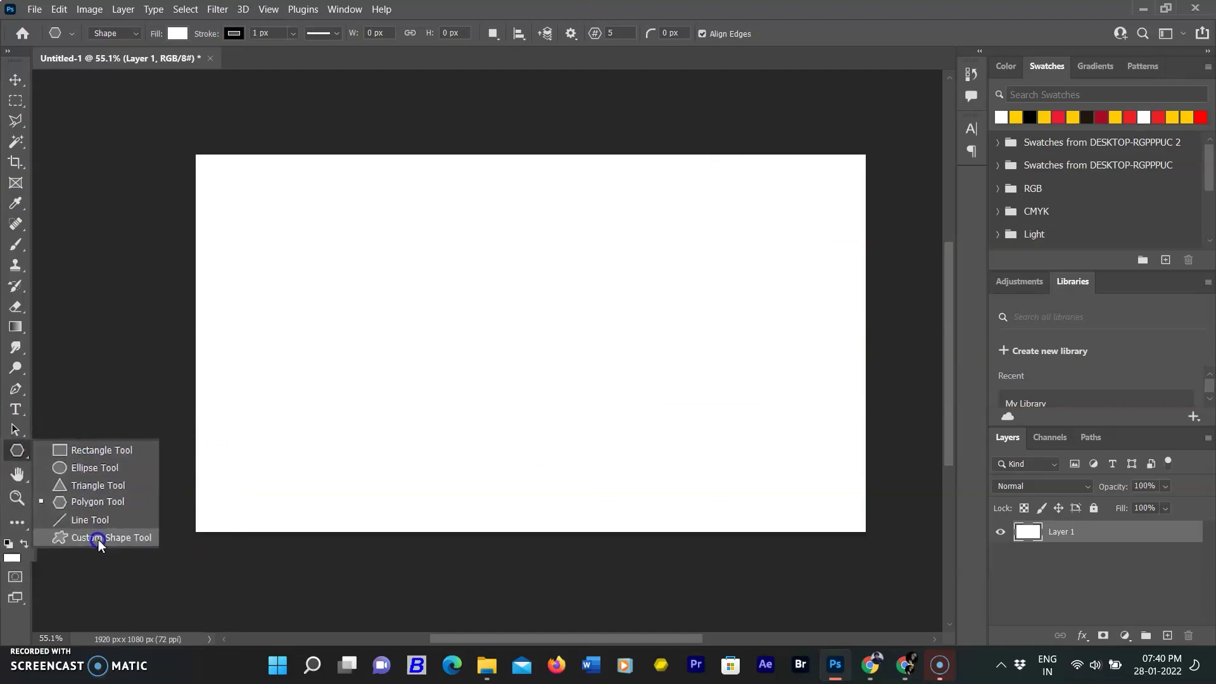
drag(99, 543, 100, 543)
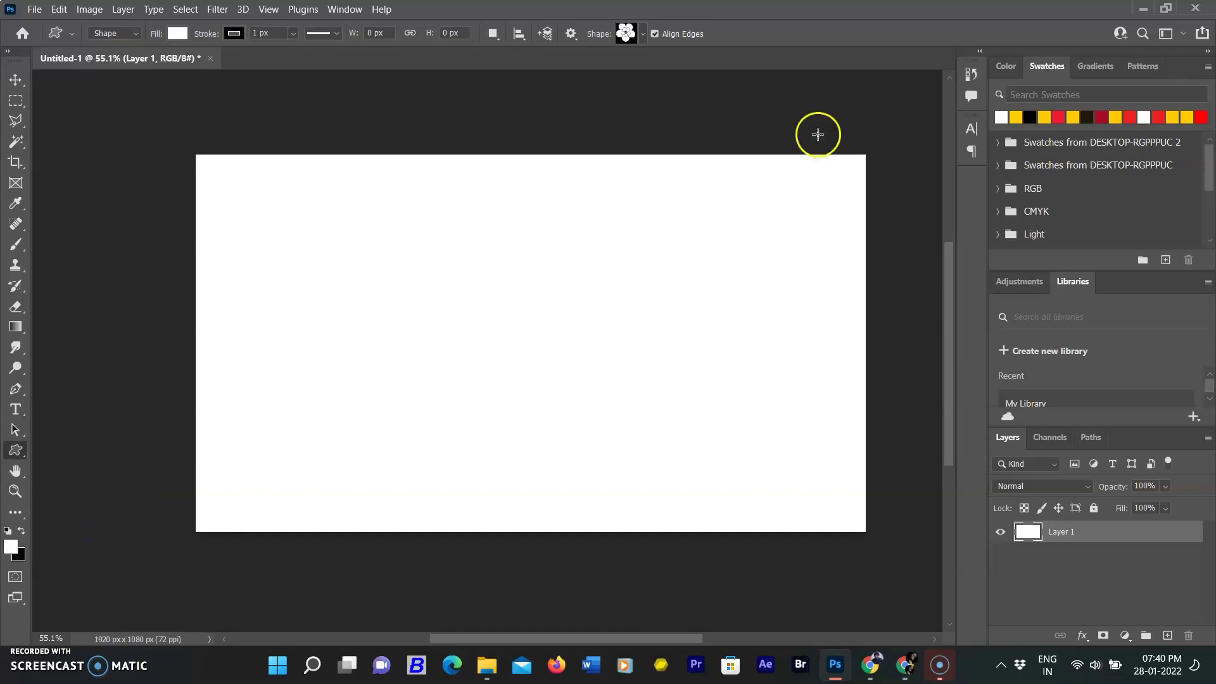
- Draw the Leaf Trees palm tree, about 265 × 505 px, near the canvas centre
click(643, 35)
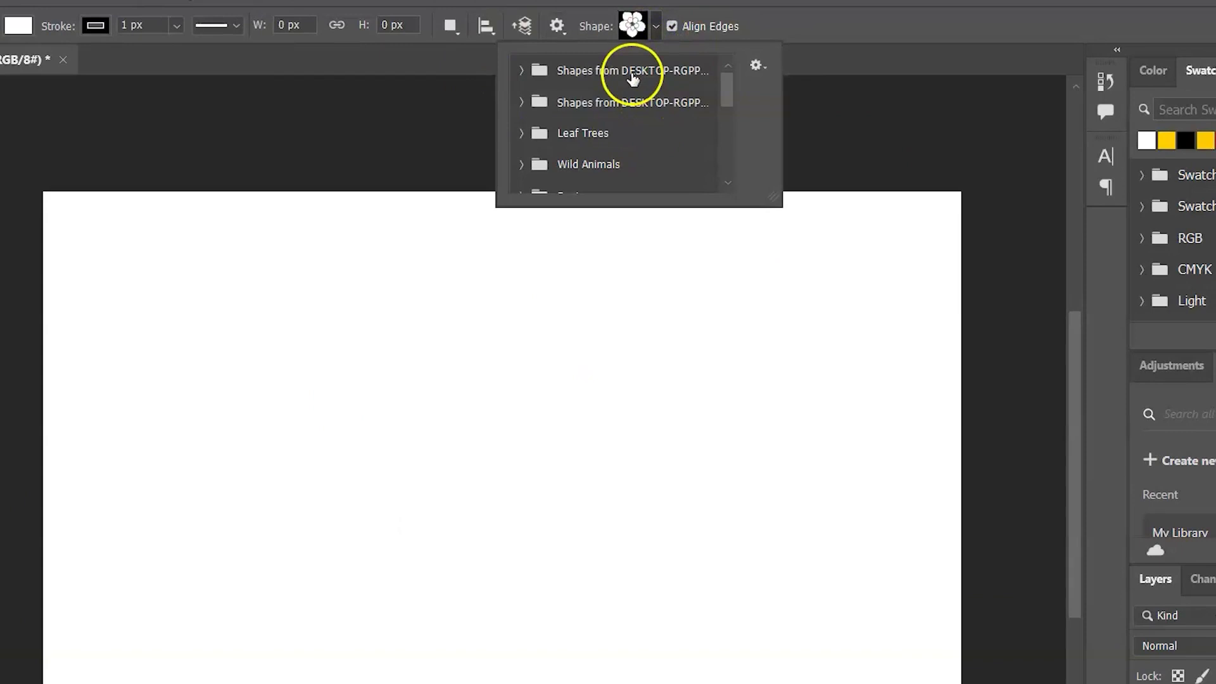
click(527, 134)
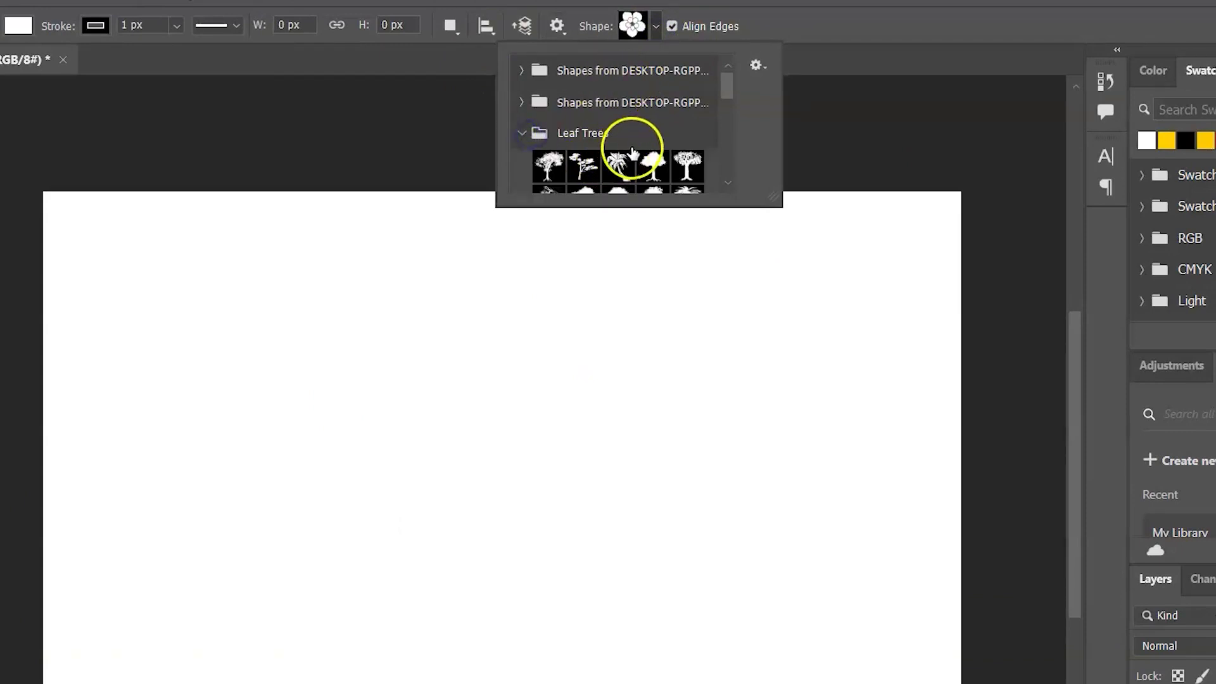
scroll(633, 154, down, 1)
click(630, 153)
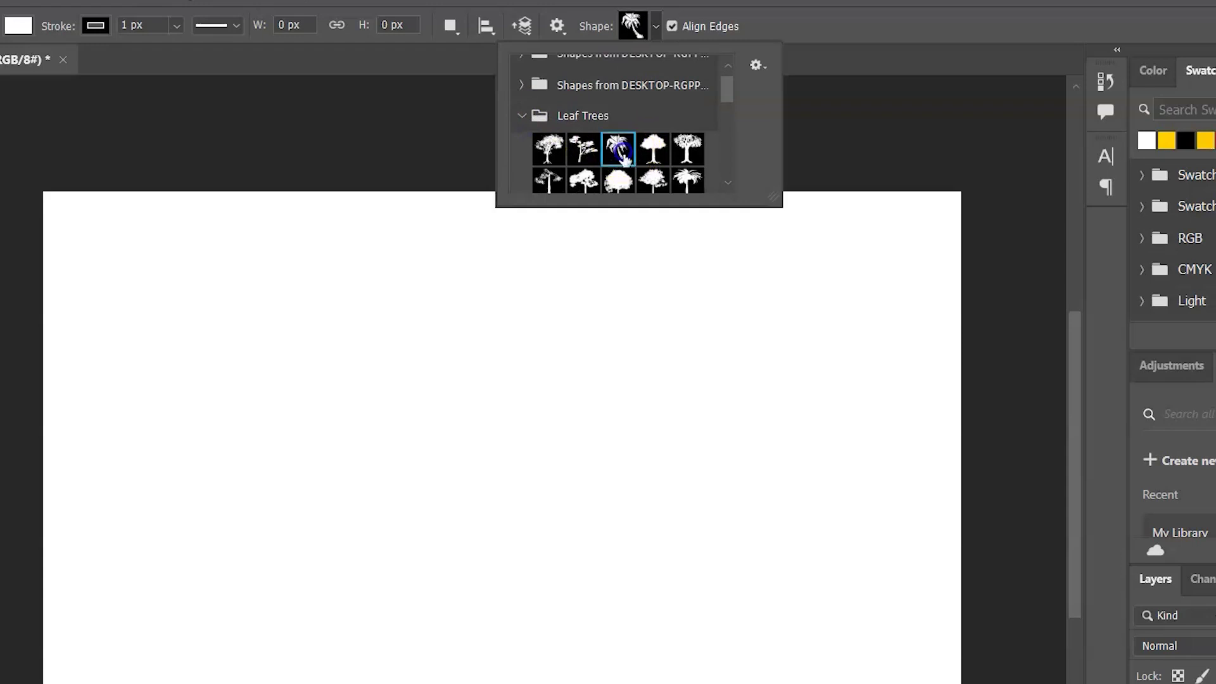
drag(346, 362, 473, 598)
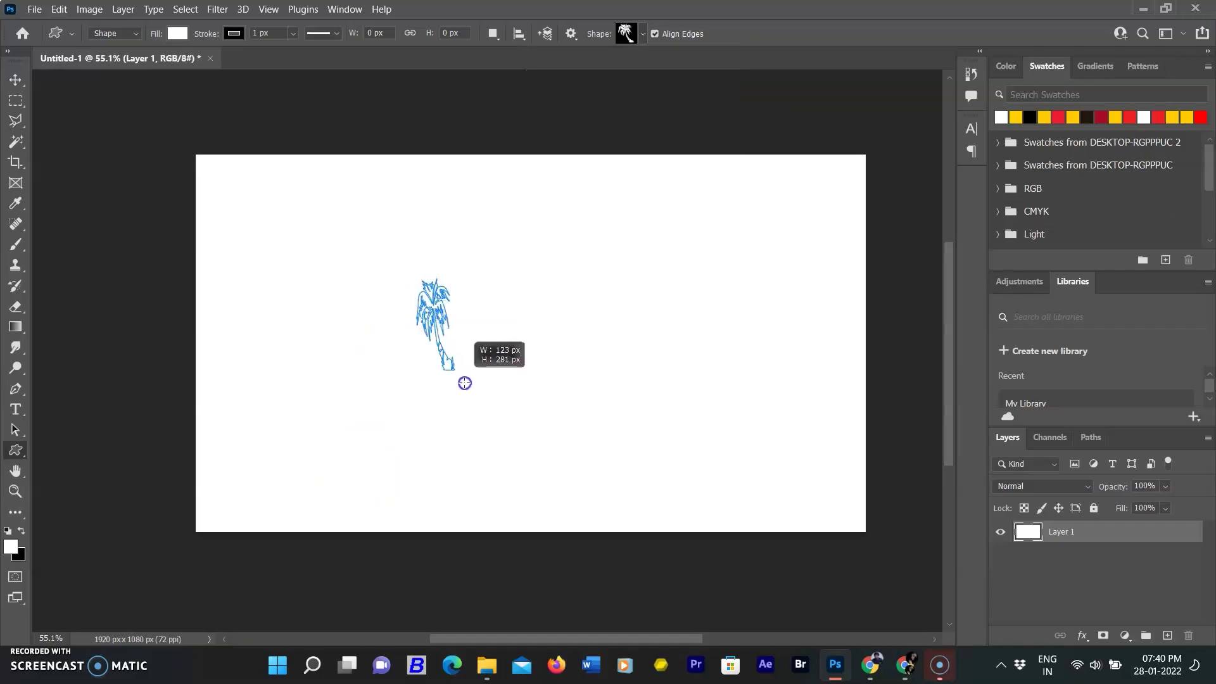
drag(510, 453, 509, 455)
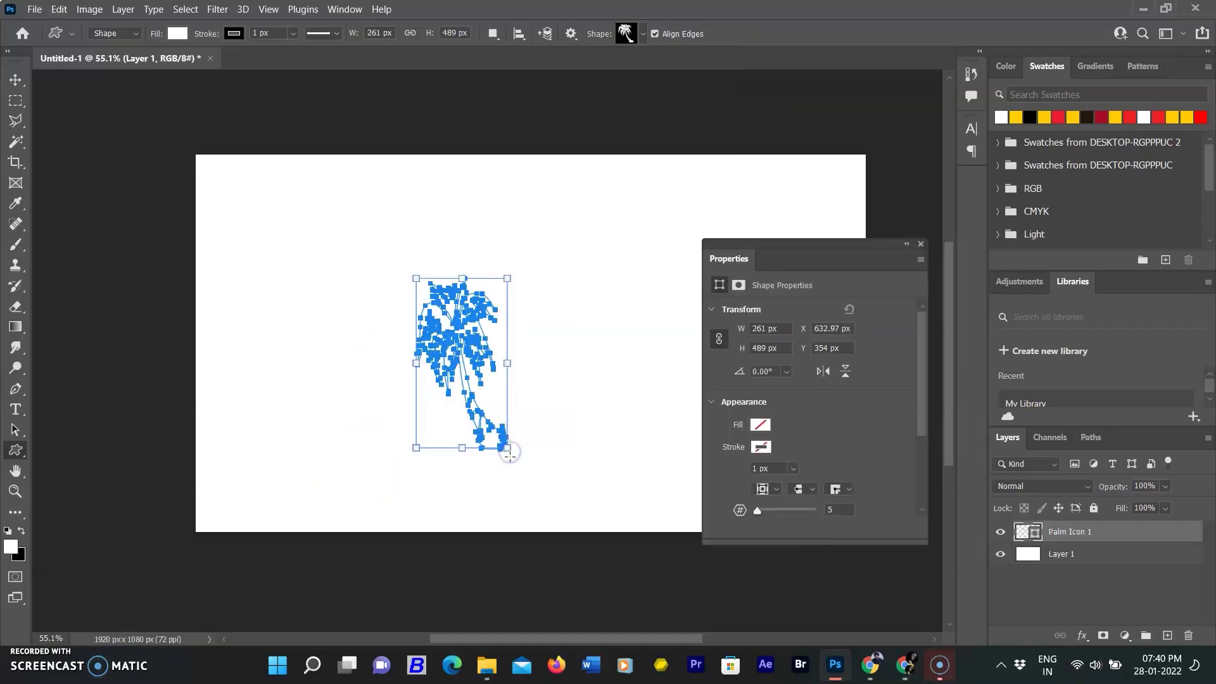
- Set the palm tree's fill colour to red
click(921, 245)
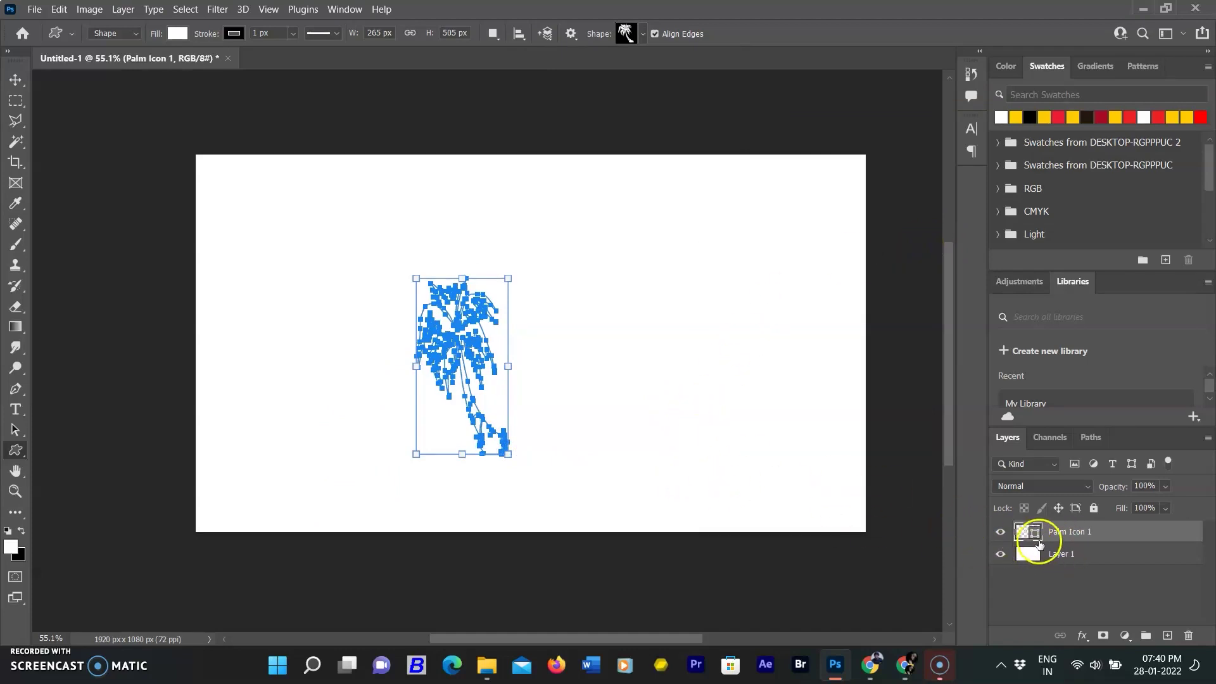
double_click(1034, 535)
click(768, 378)
key(Return)
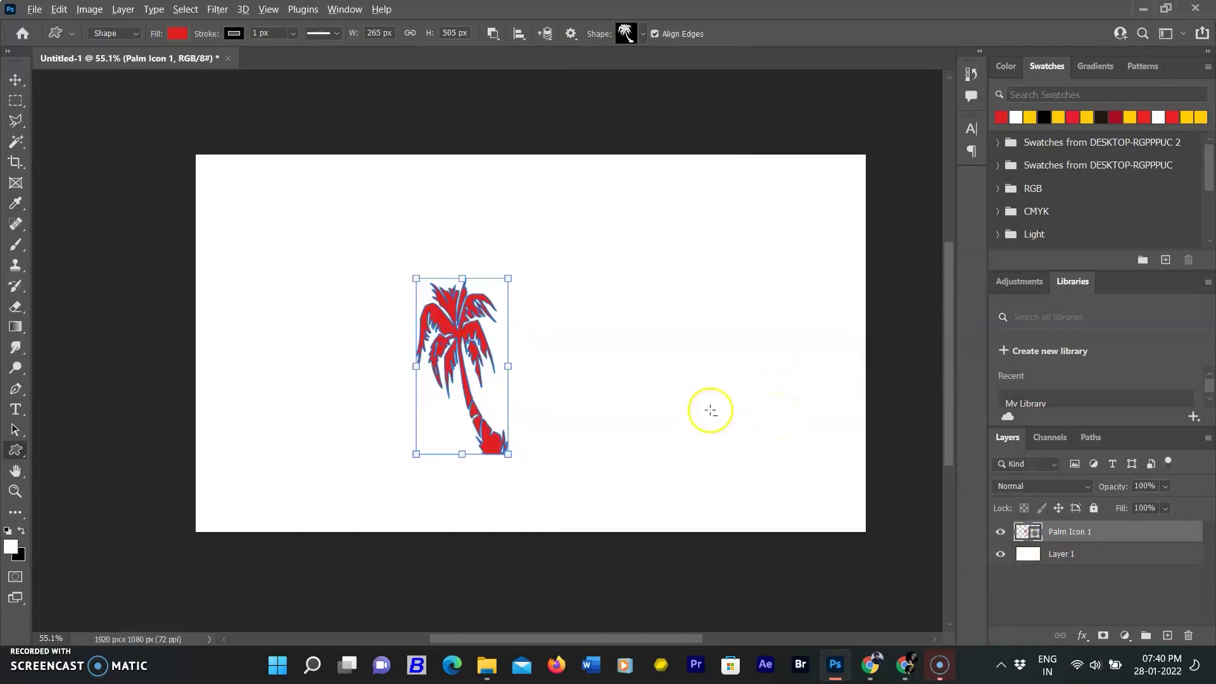
- Change the Palm Icon 1 fill to solid black
scroll(708, 407, up, 2)
click(690, 454)
scroll(883, 491, down, 1)
double_click(1027, 532)
click(597, 507)
click(638, 312)
drag(638, 312, 598, 507)
click(928, 300)
click(754, 483)
- Draw the lion shape from the Wild Animals set to the right of the palm
click(16, 449)
click(643, 34)
scroll(608, 149, down, 3)
click(565, 84)
double_click(564, 103)
mouse_move(624, 292)
mouse_down()
mouse_move(675, 357)
mouse_move(855, 467)
mouse_up()
click(1061, 568)
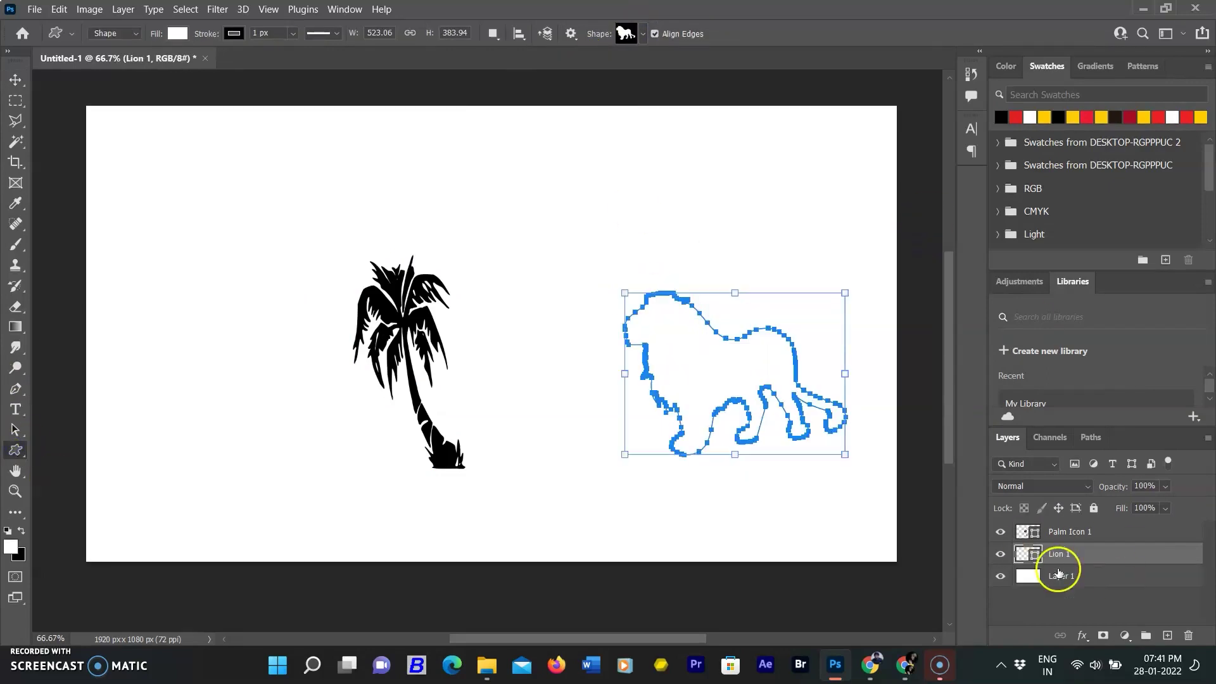
- Fill the Lion 1 shape with orange and deselect it
double_click(1027, 554)
click(778, 336)
click(955, 301)
key(v)
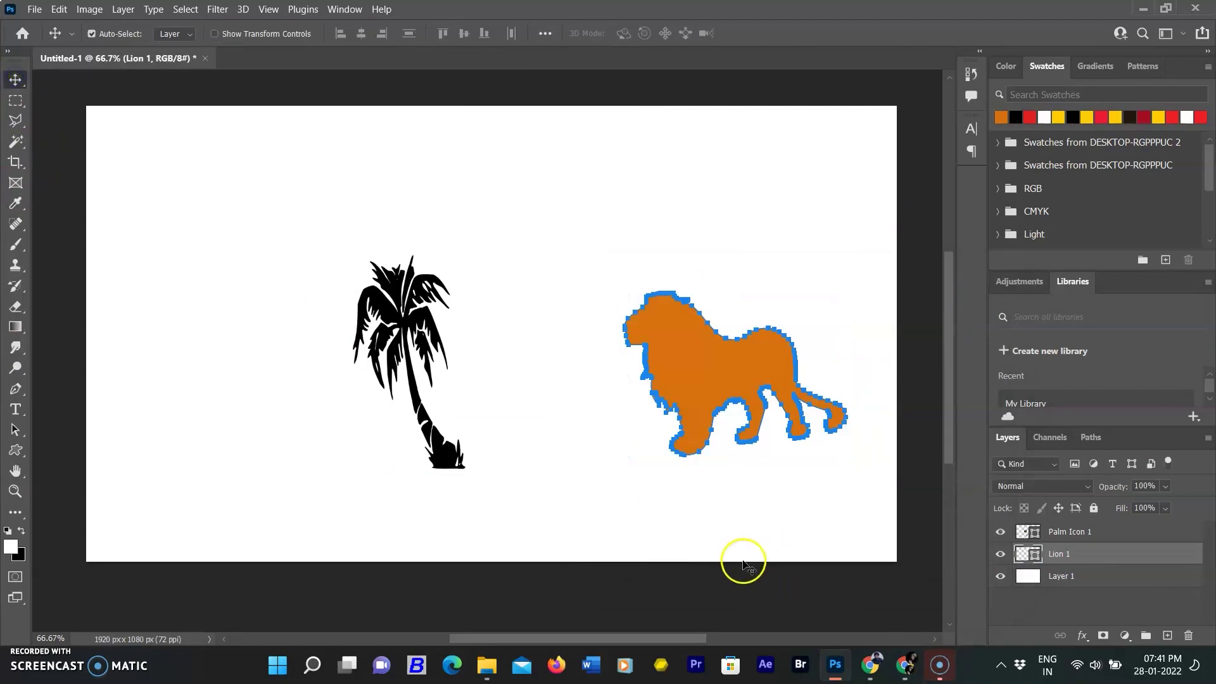
click(738, 580)
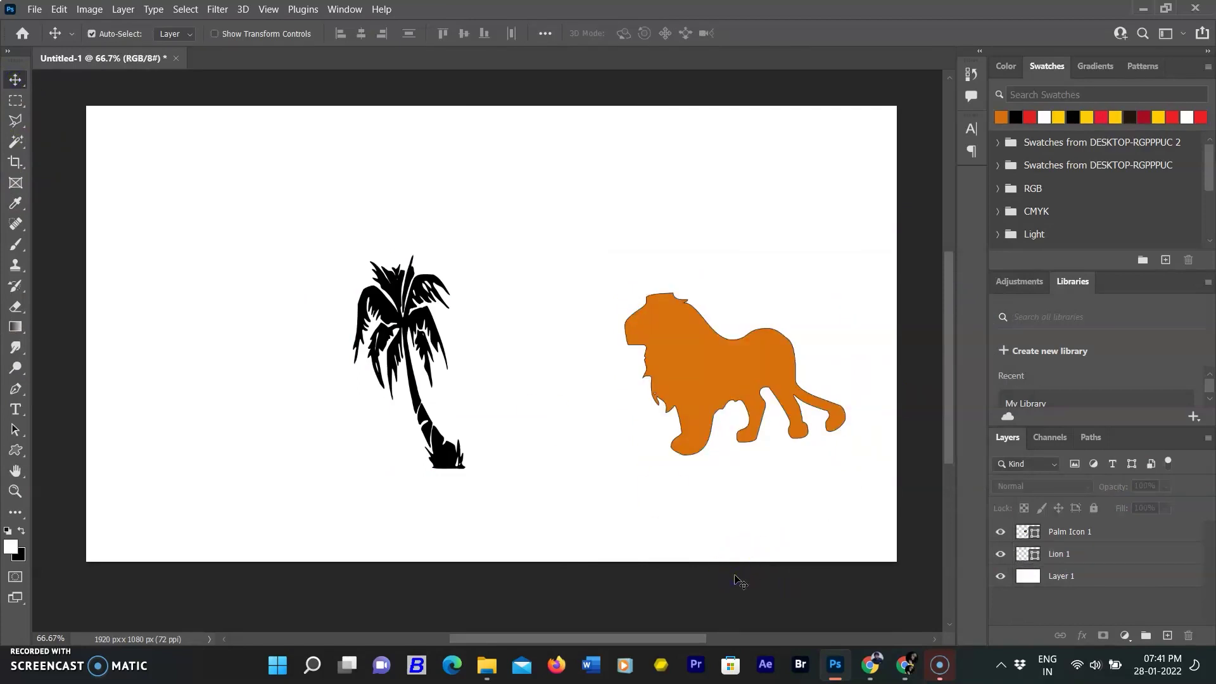
- Add anchor points at the lion's mouth with the Pen tool, converting it to a path
click(754, 361)
scroll(754, 361, up, 6)
key(p)
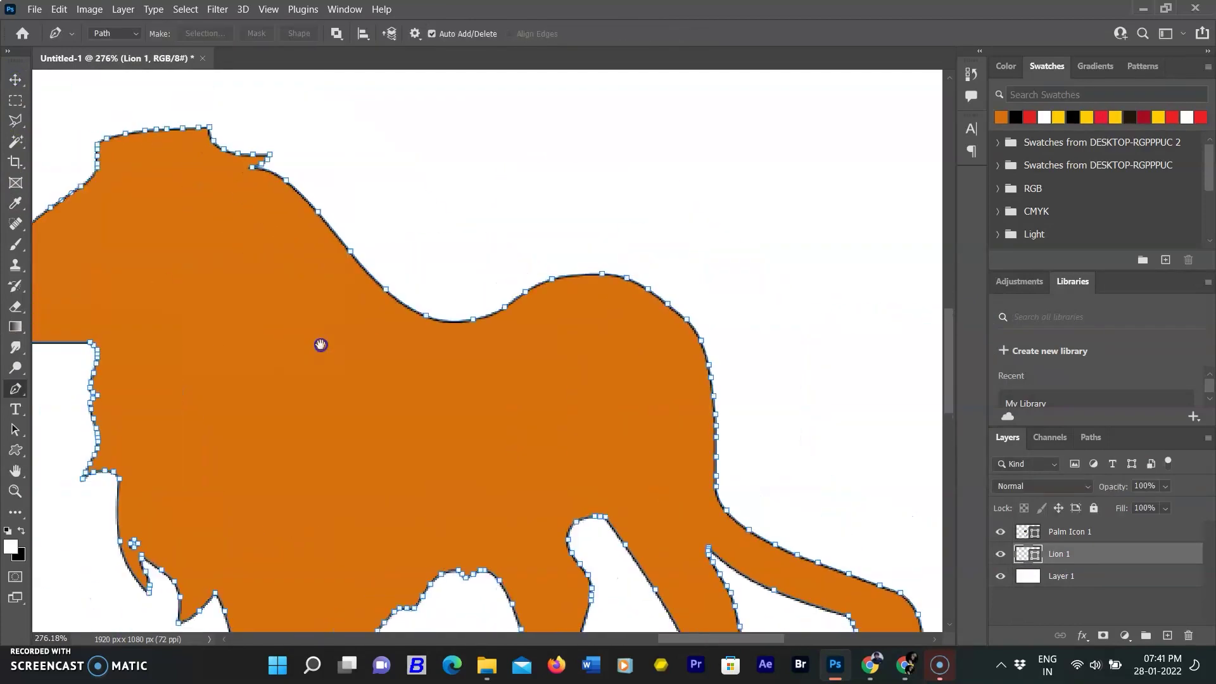
drag(462, 297, 476, 303)
click(589, 260)
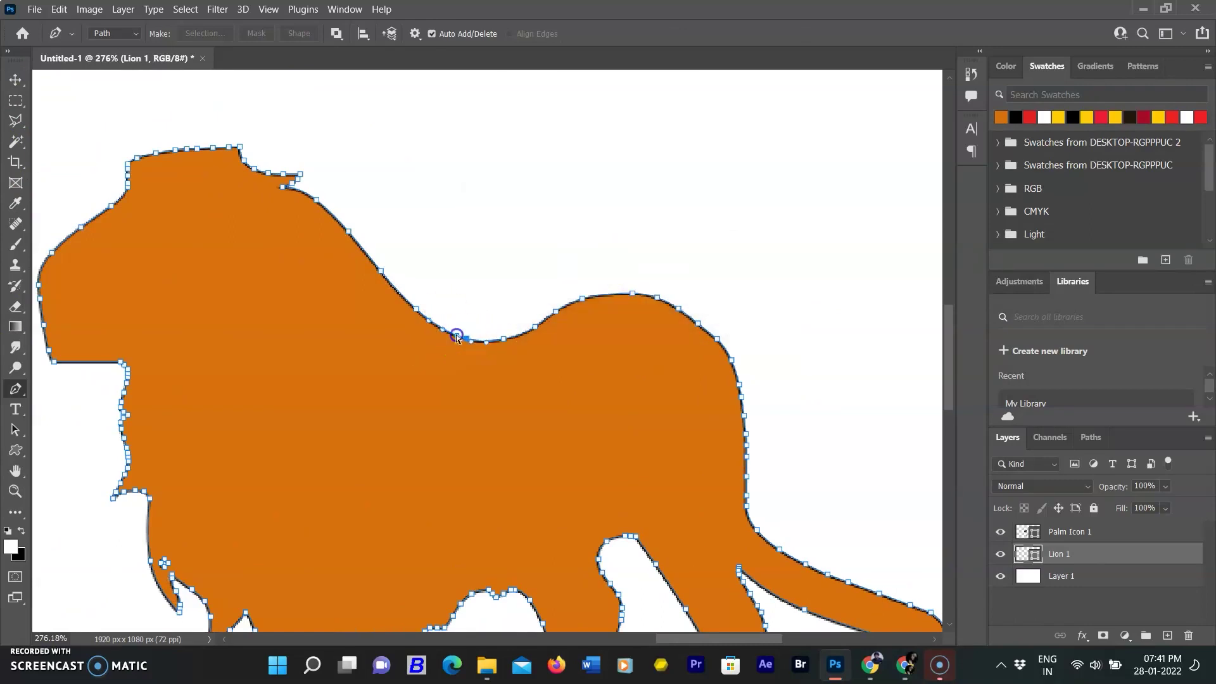
scroll(353, 282, left, 3)
drag(278, 331, 269, 330)
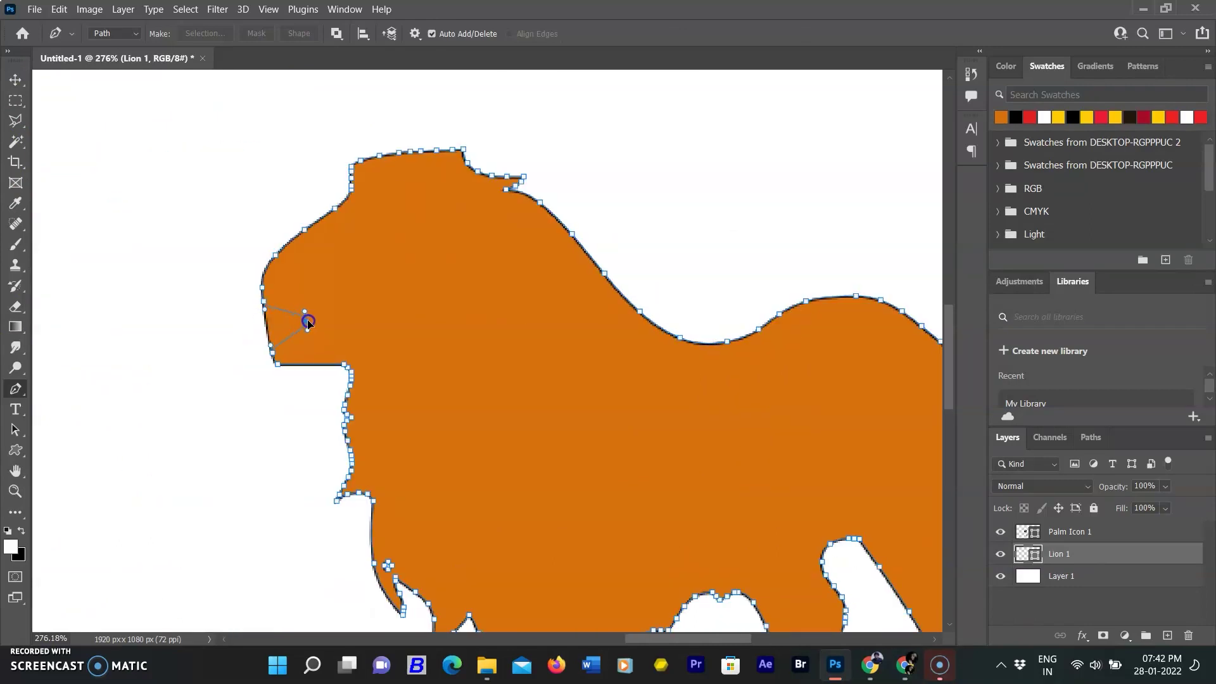
click(602, 263)
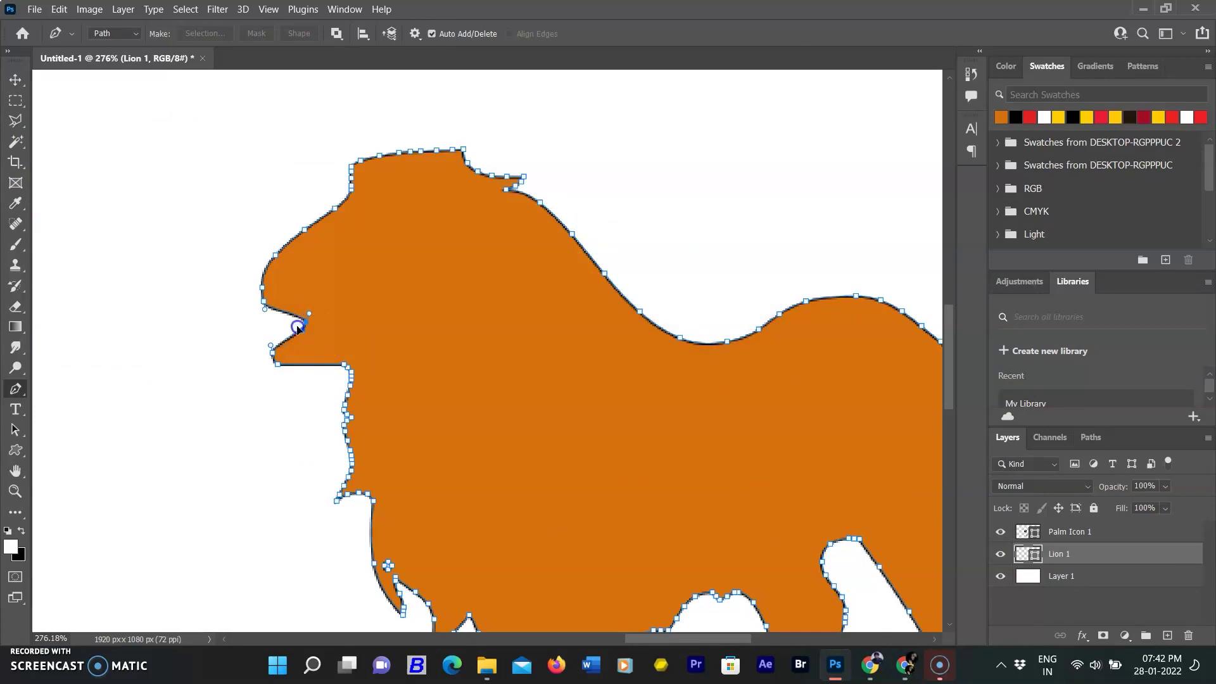
- Drag the mouth anchor into a rounded notch and return to the Move tool
drag(308, 318, 269, 330)
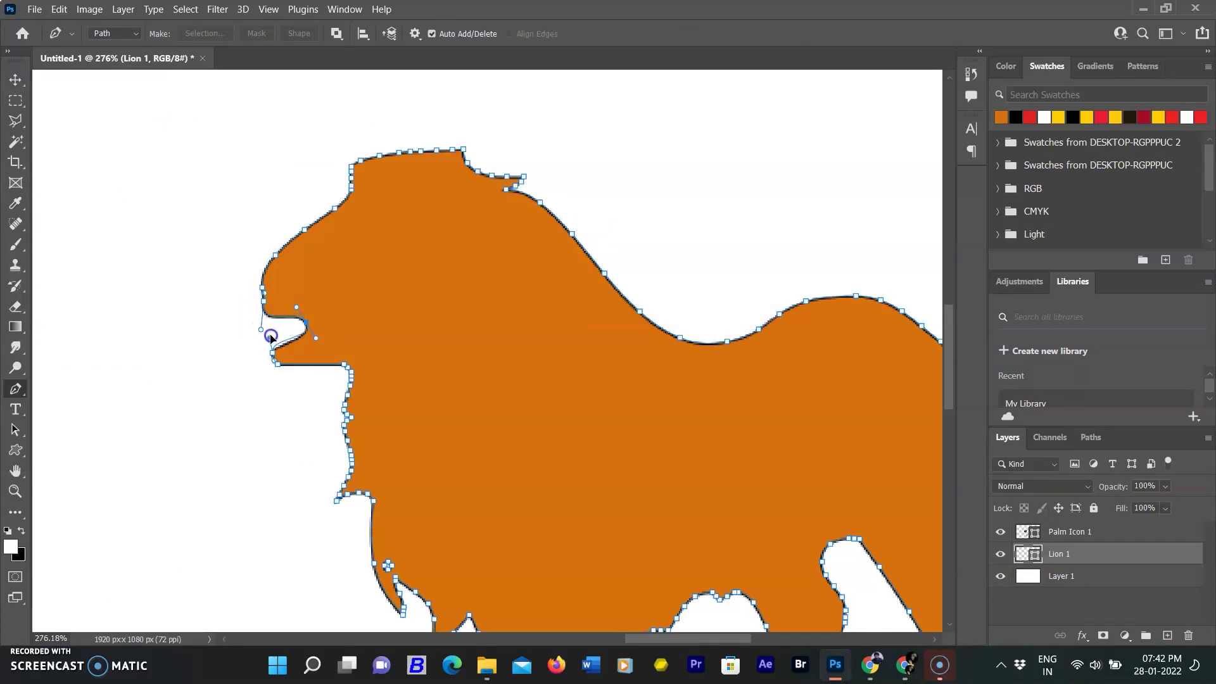
key(v)
click(551, 435)
scroll(562, 459, down, 6)
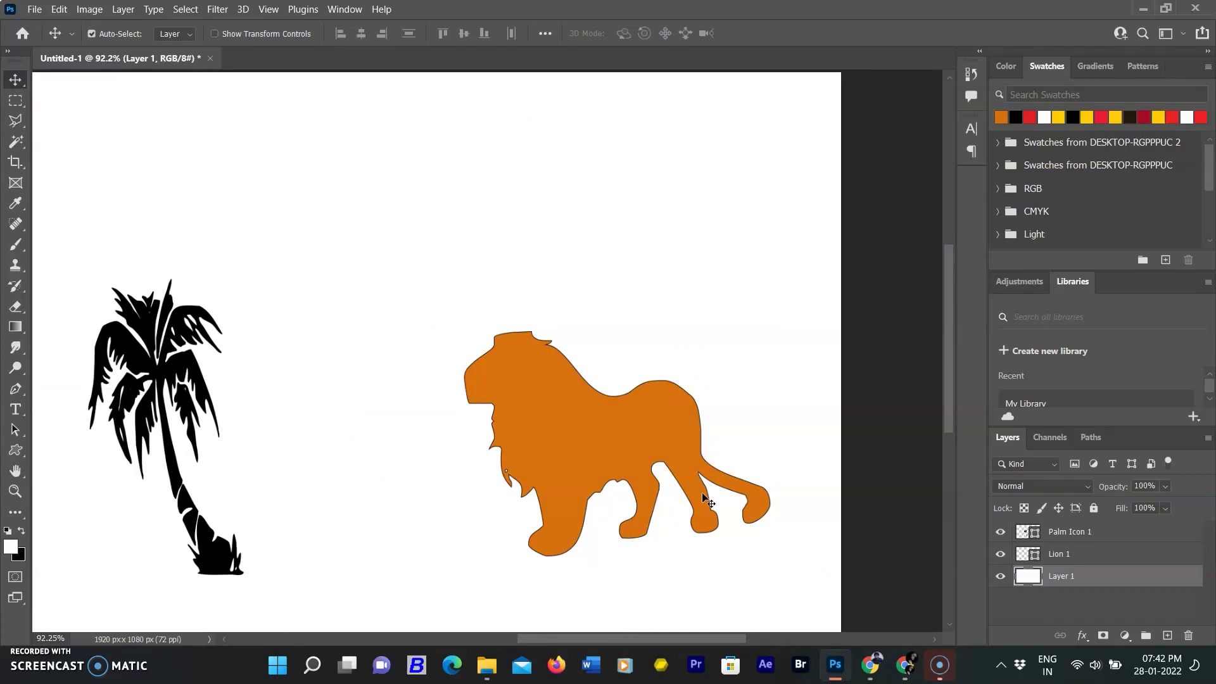
scroll(497, 457, down, 3)
scroll(498, 461, down, 2)
scroll(497, 461, up, 3)
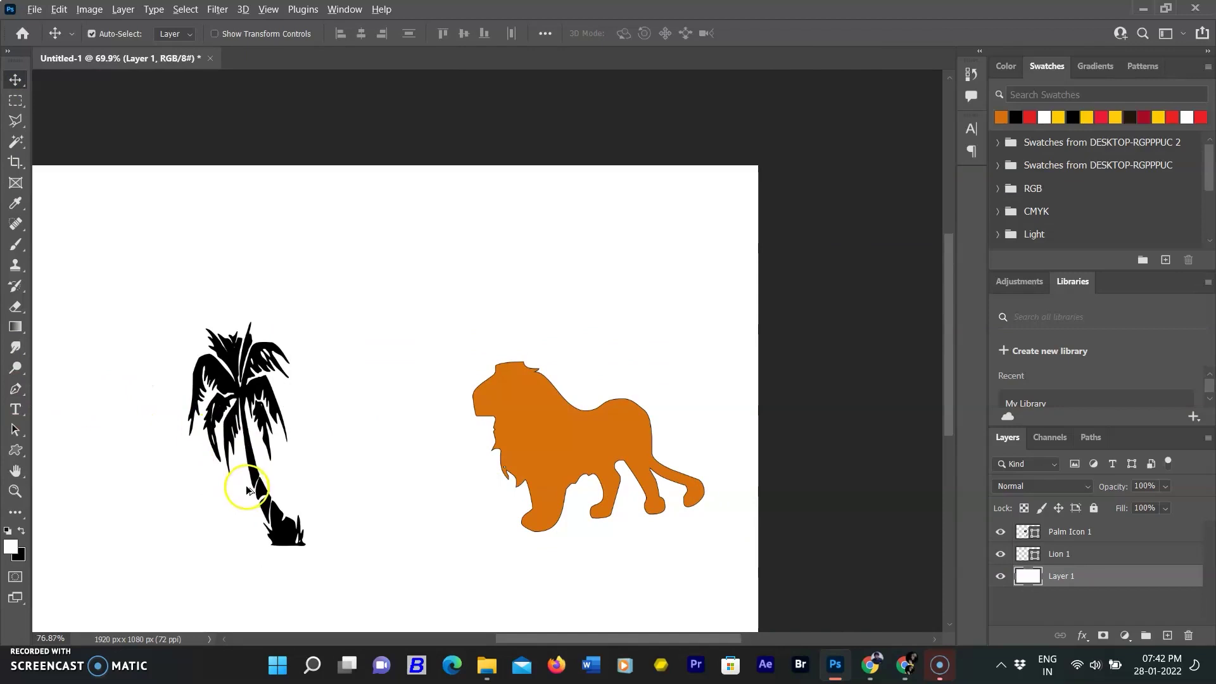
scroll(247, 490, up, 2)
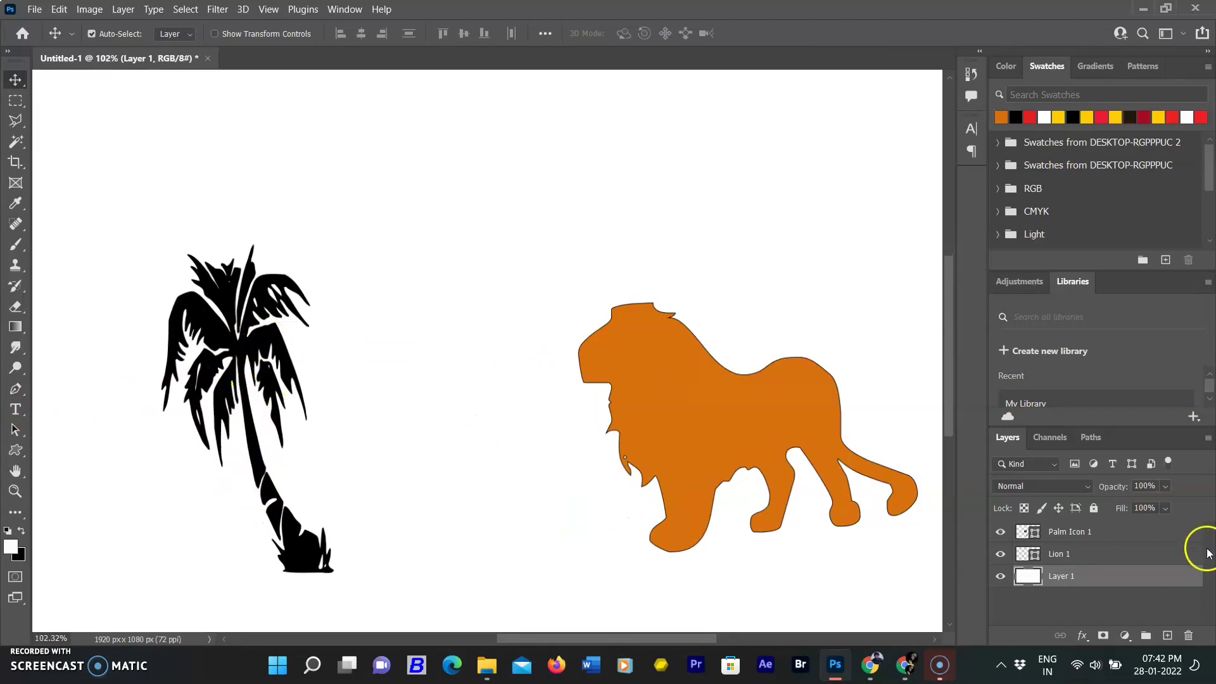
click(1168, 539)
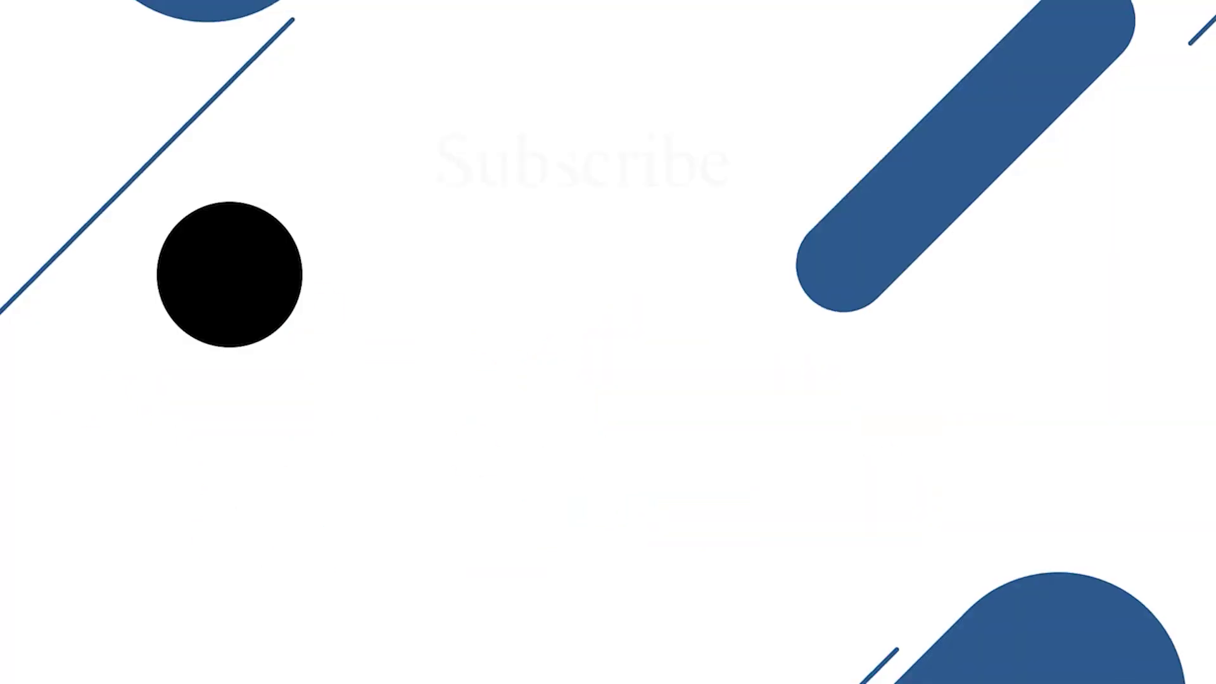